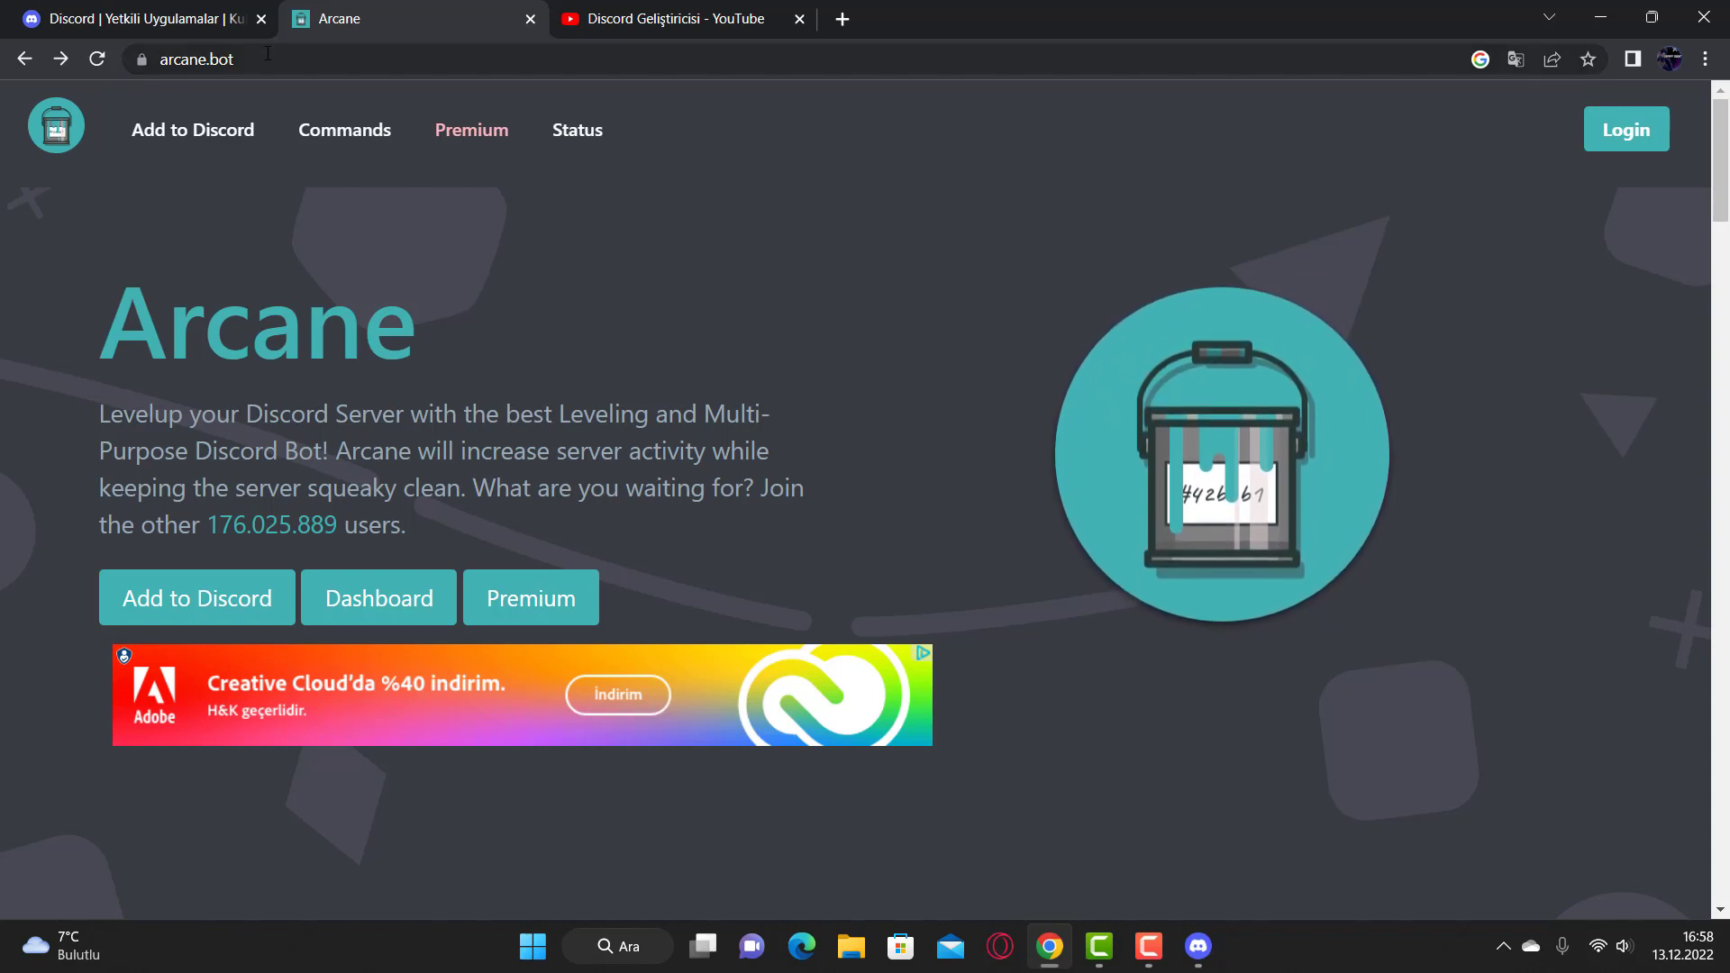
- Log in to the Arcane website by authorizing it to access the Discord account
left_click(1622, 144)
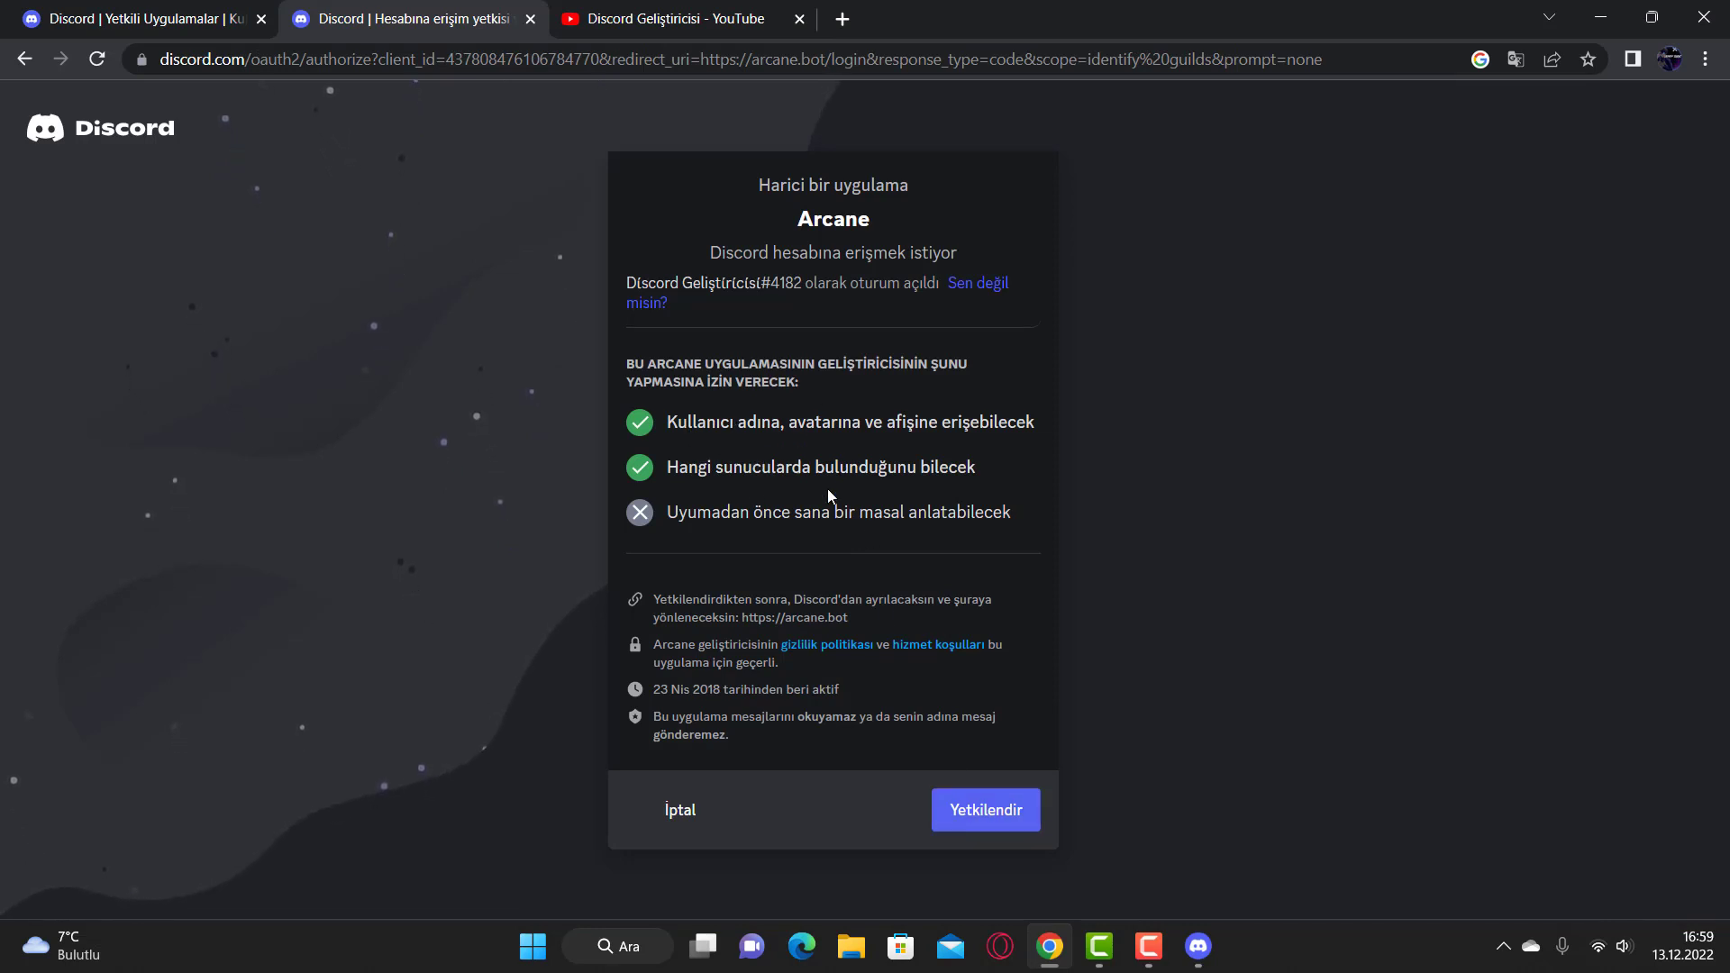
left_click(986, 818)
left_click(209, 18)
left_click(417, 11)
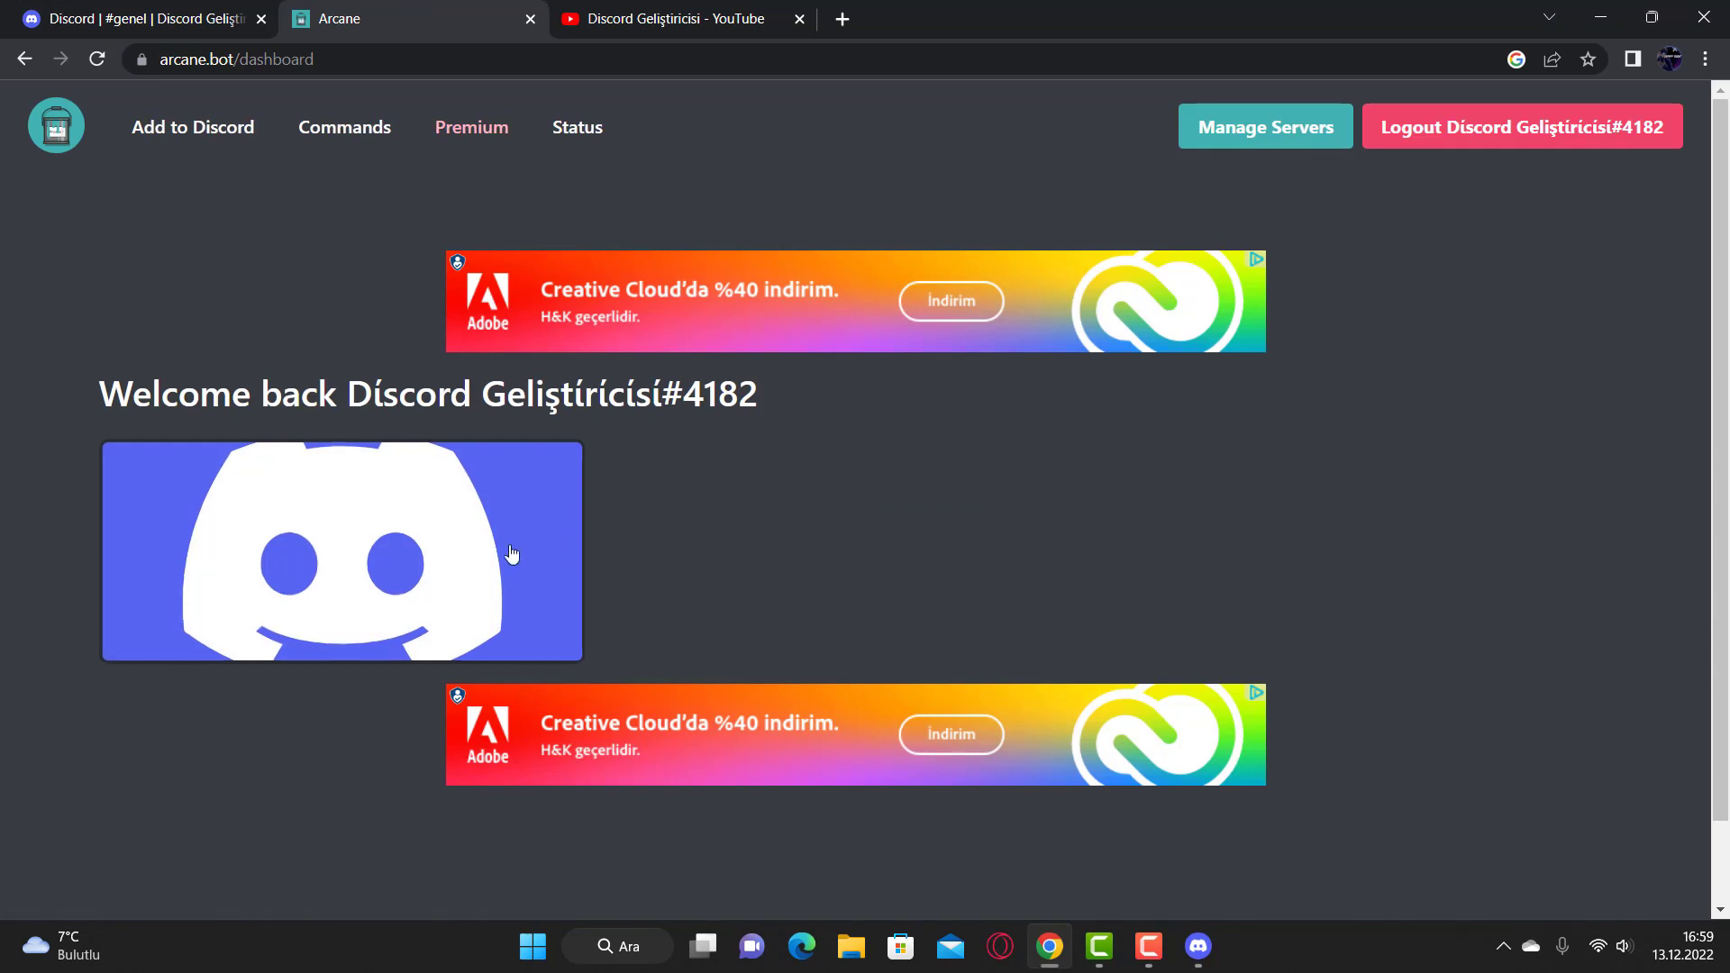
- Add the Arcane bot to the Discord Geliştiricisi server with all requested permissions, complete the human verification, and check the server's member list
left_click(490, 512)
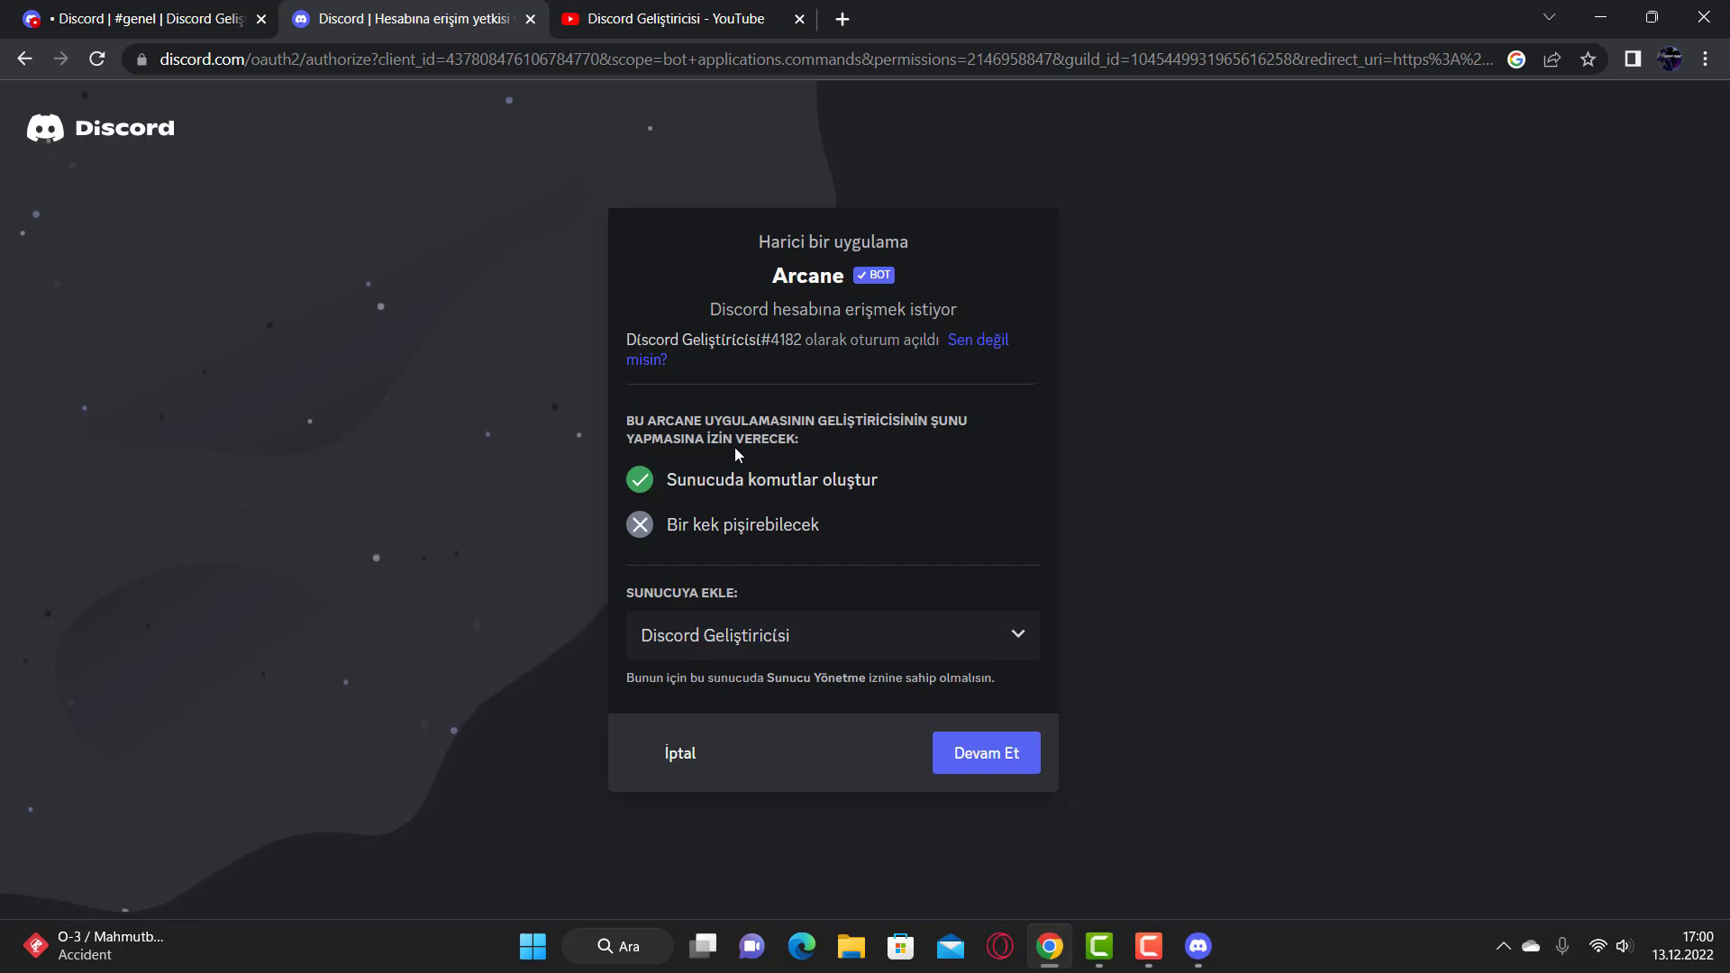
left_click(994, 766)
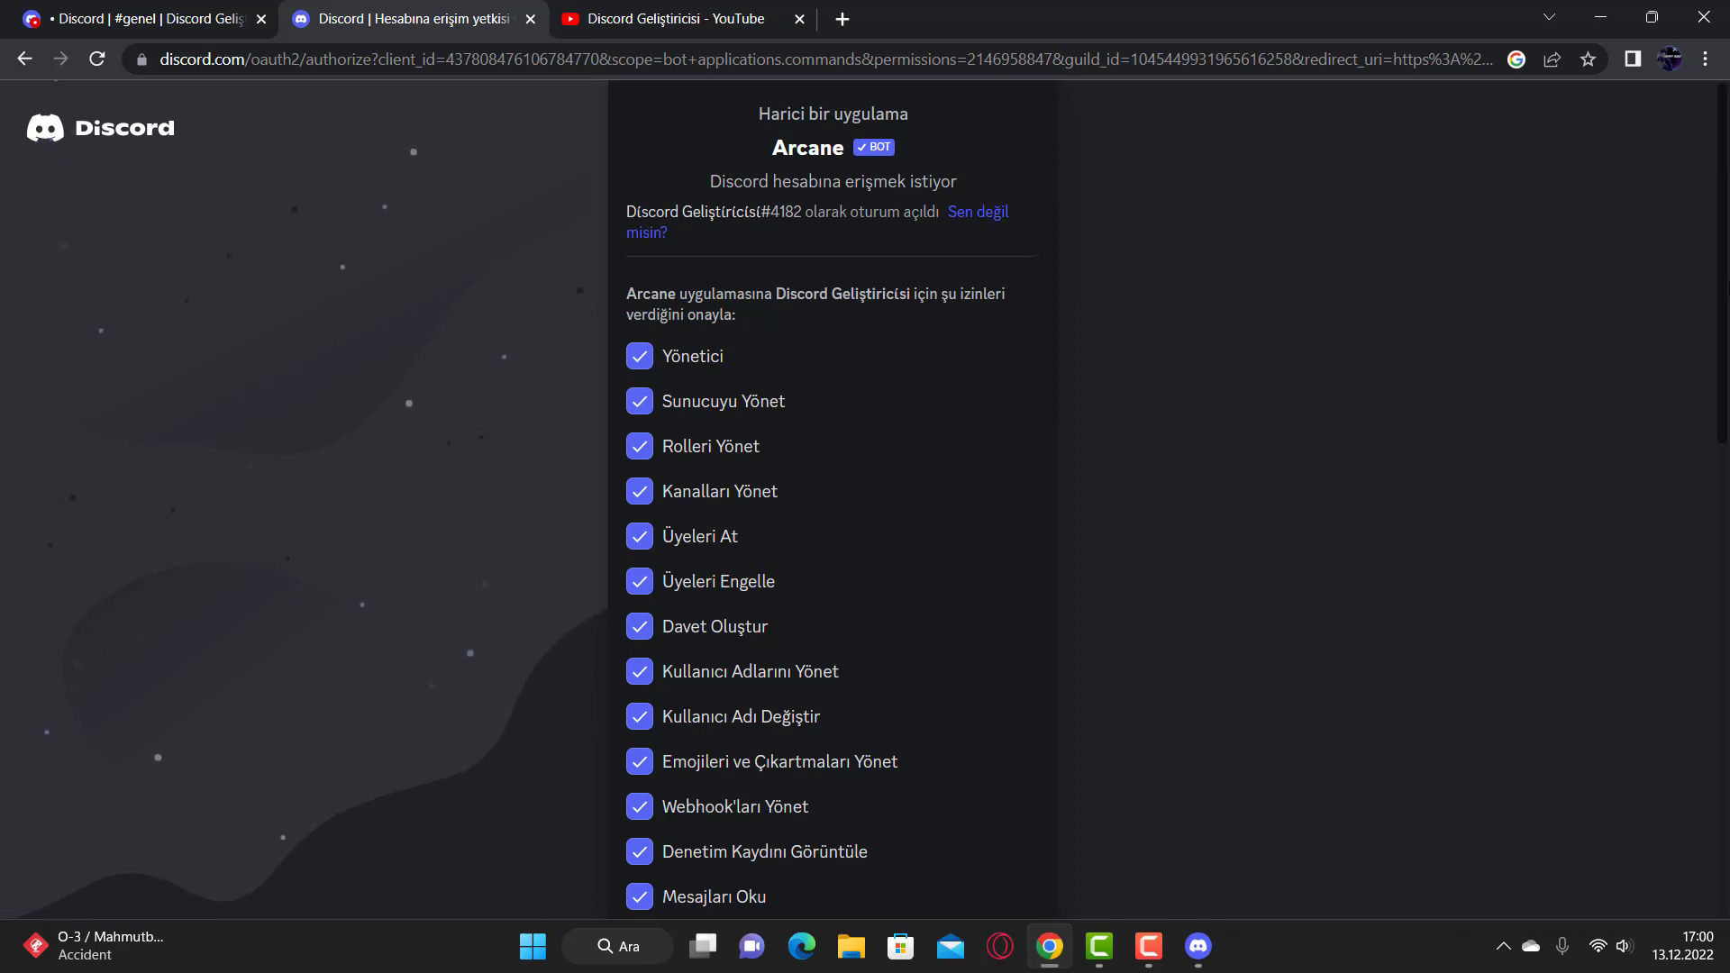
scroll(1690, 498, "down", 7)
scroll(1723, 543, "down", 5)
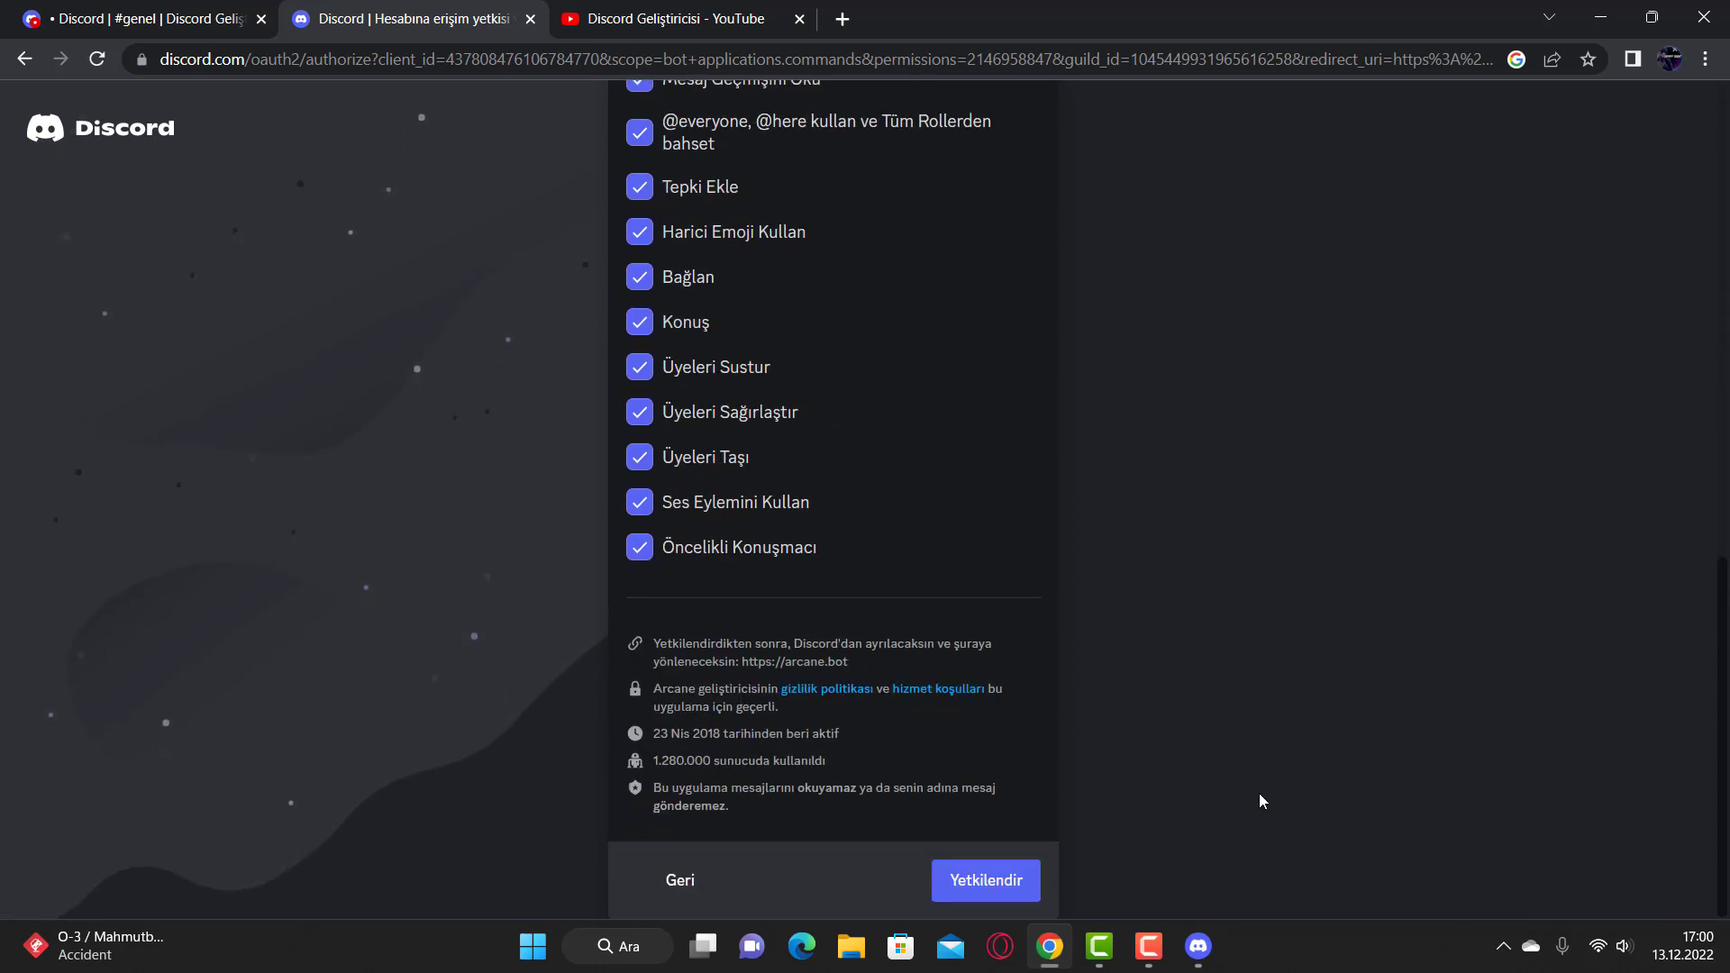
left_click(1015, 883)
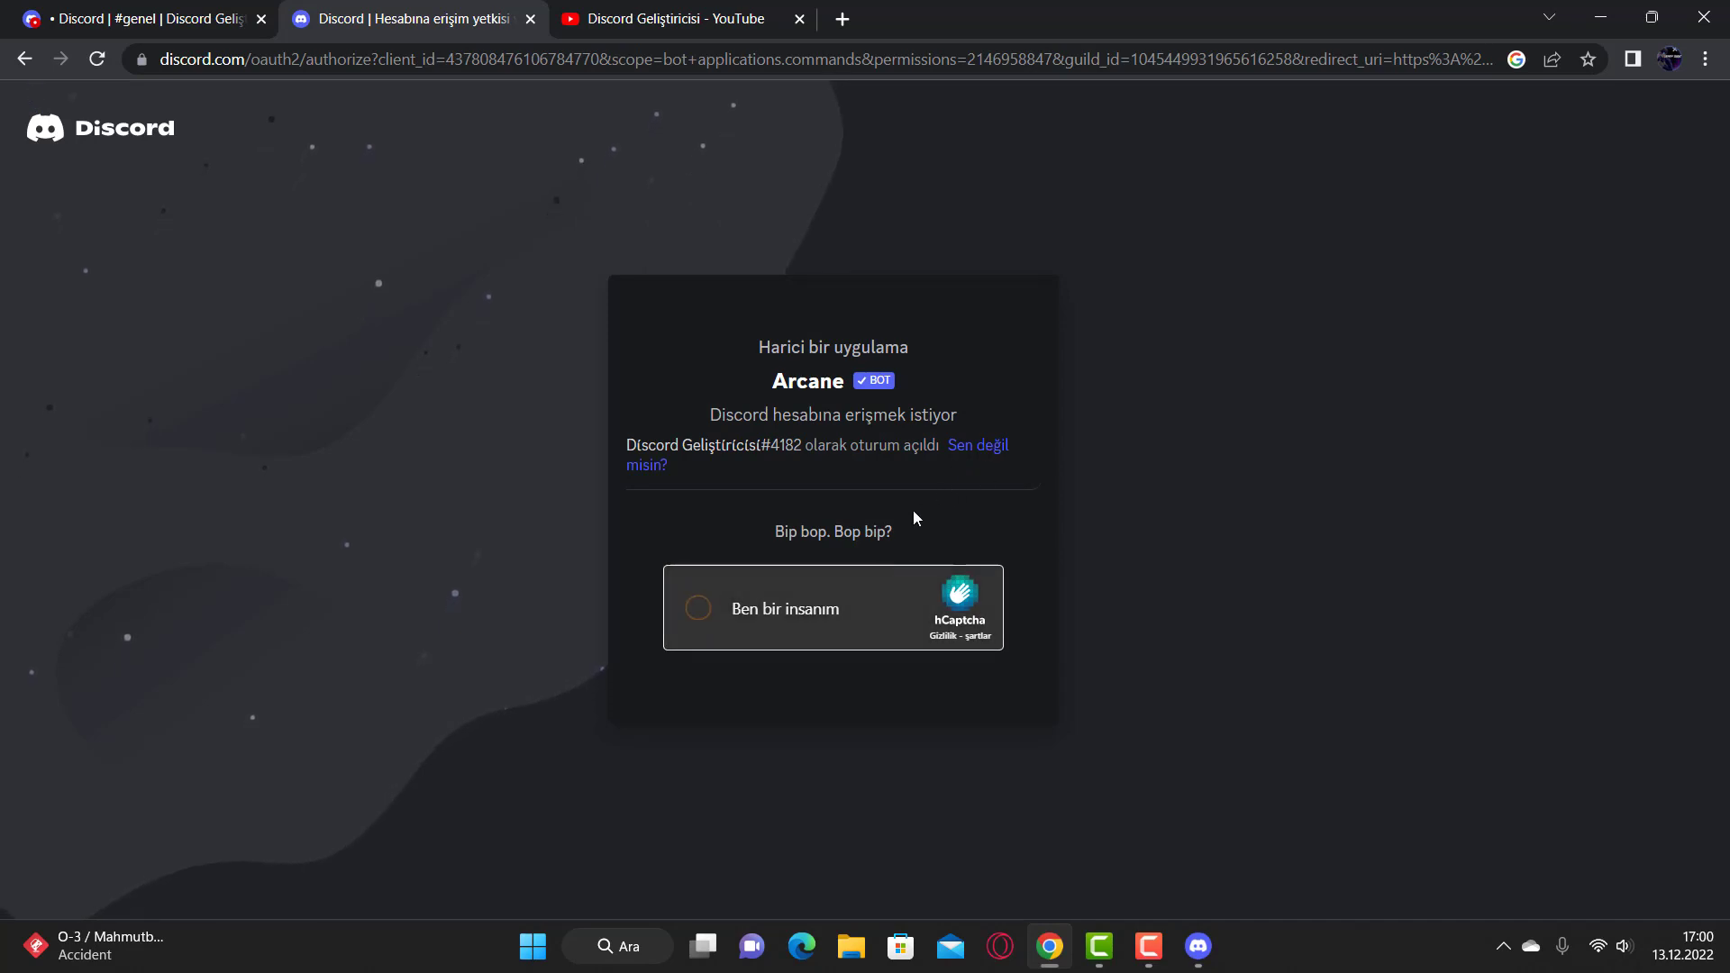
left_click(698, 608)
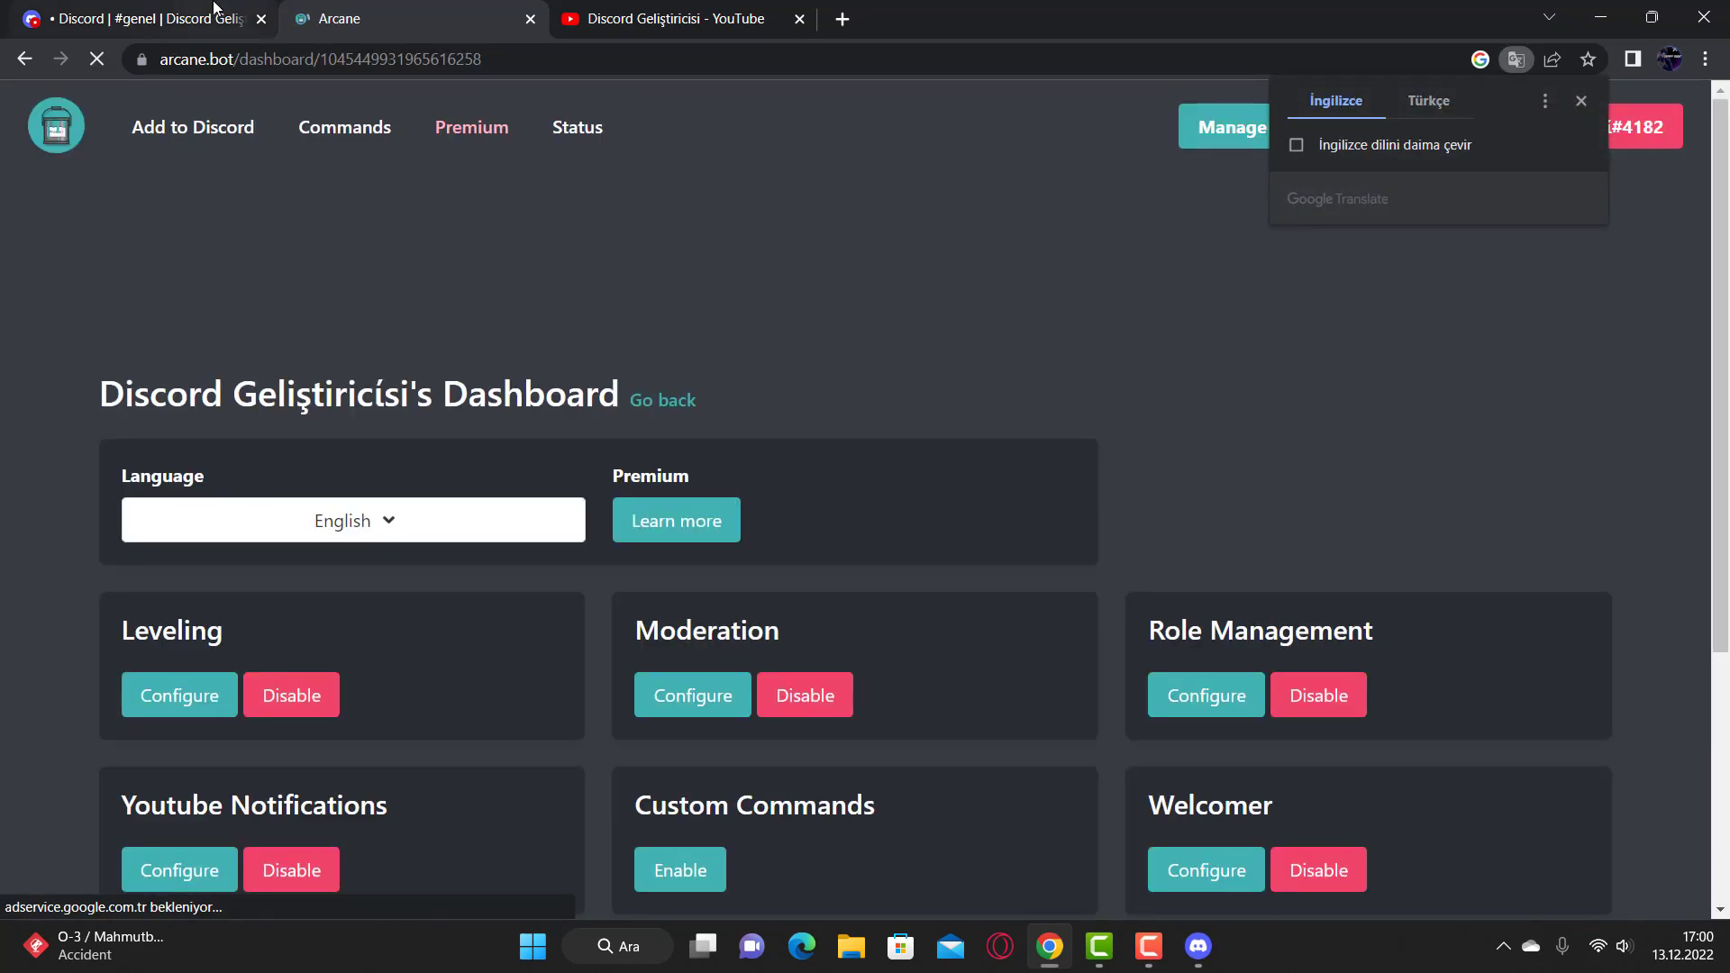
left_click(136, 18)
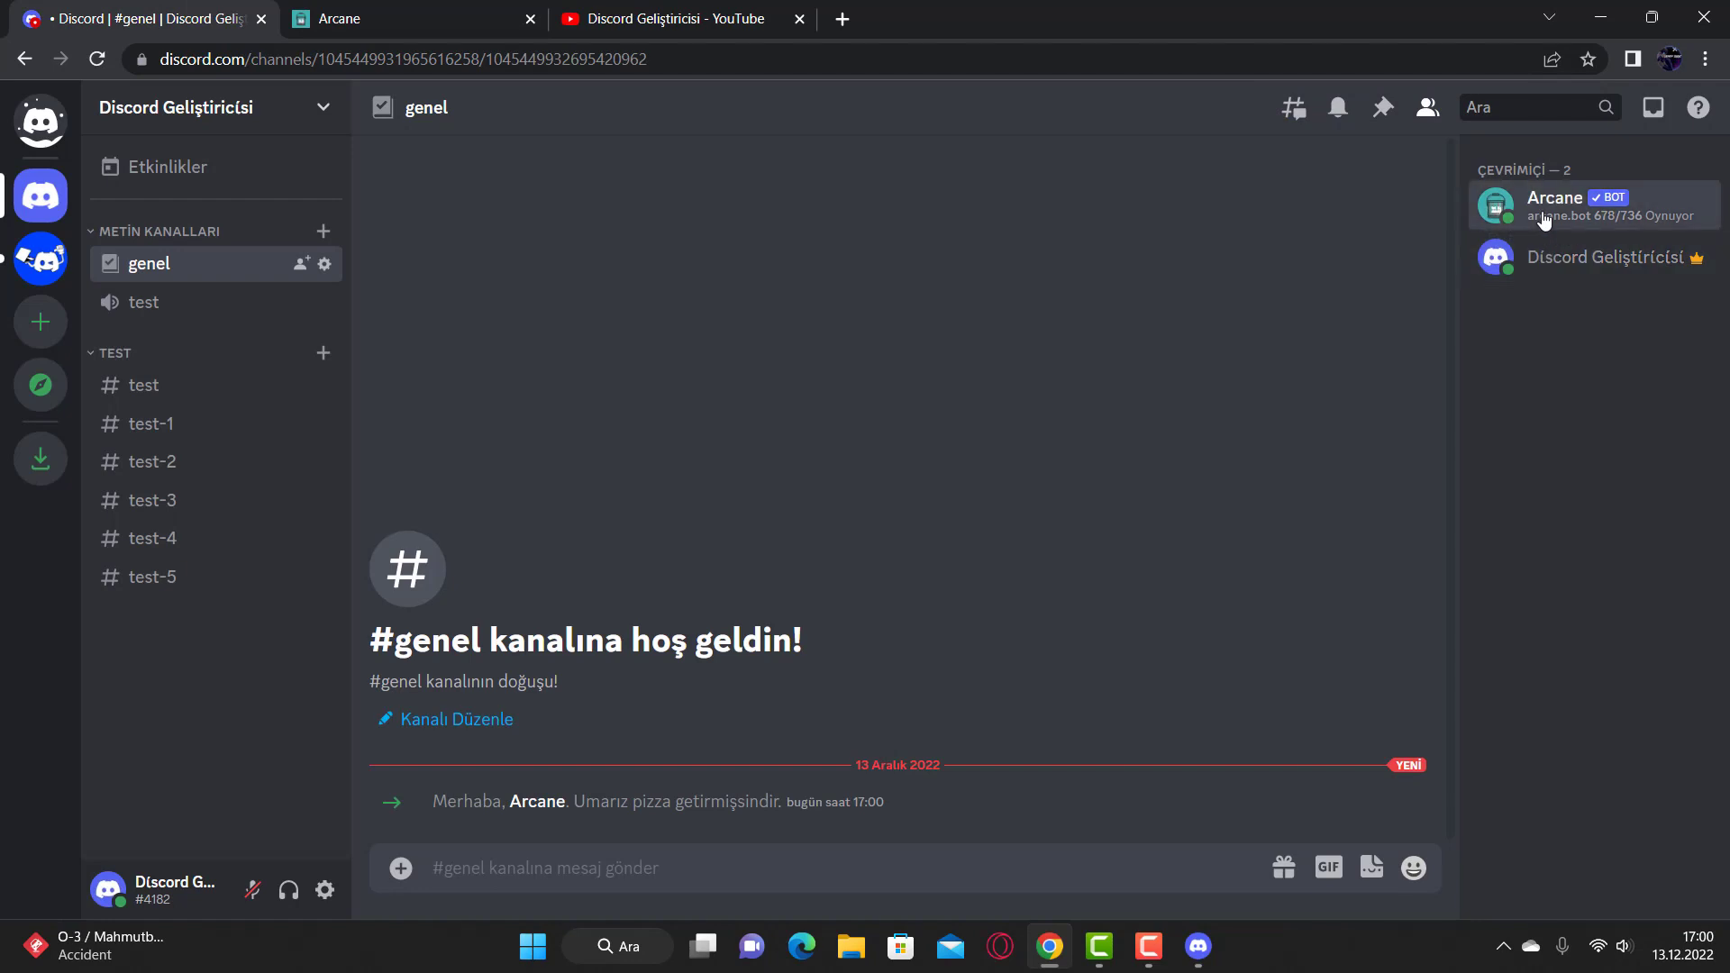
- Disable the Moderation, Role Management and Welcomer modules on the server's Arcane dashboard
left_click(487, 18)
scroll(1072, 396, "down", 4)
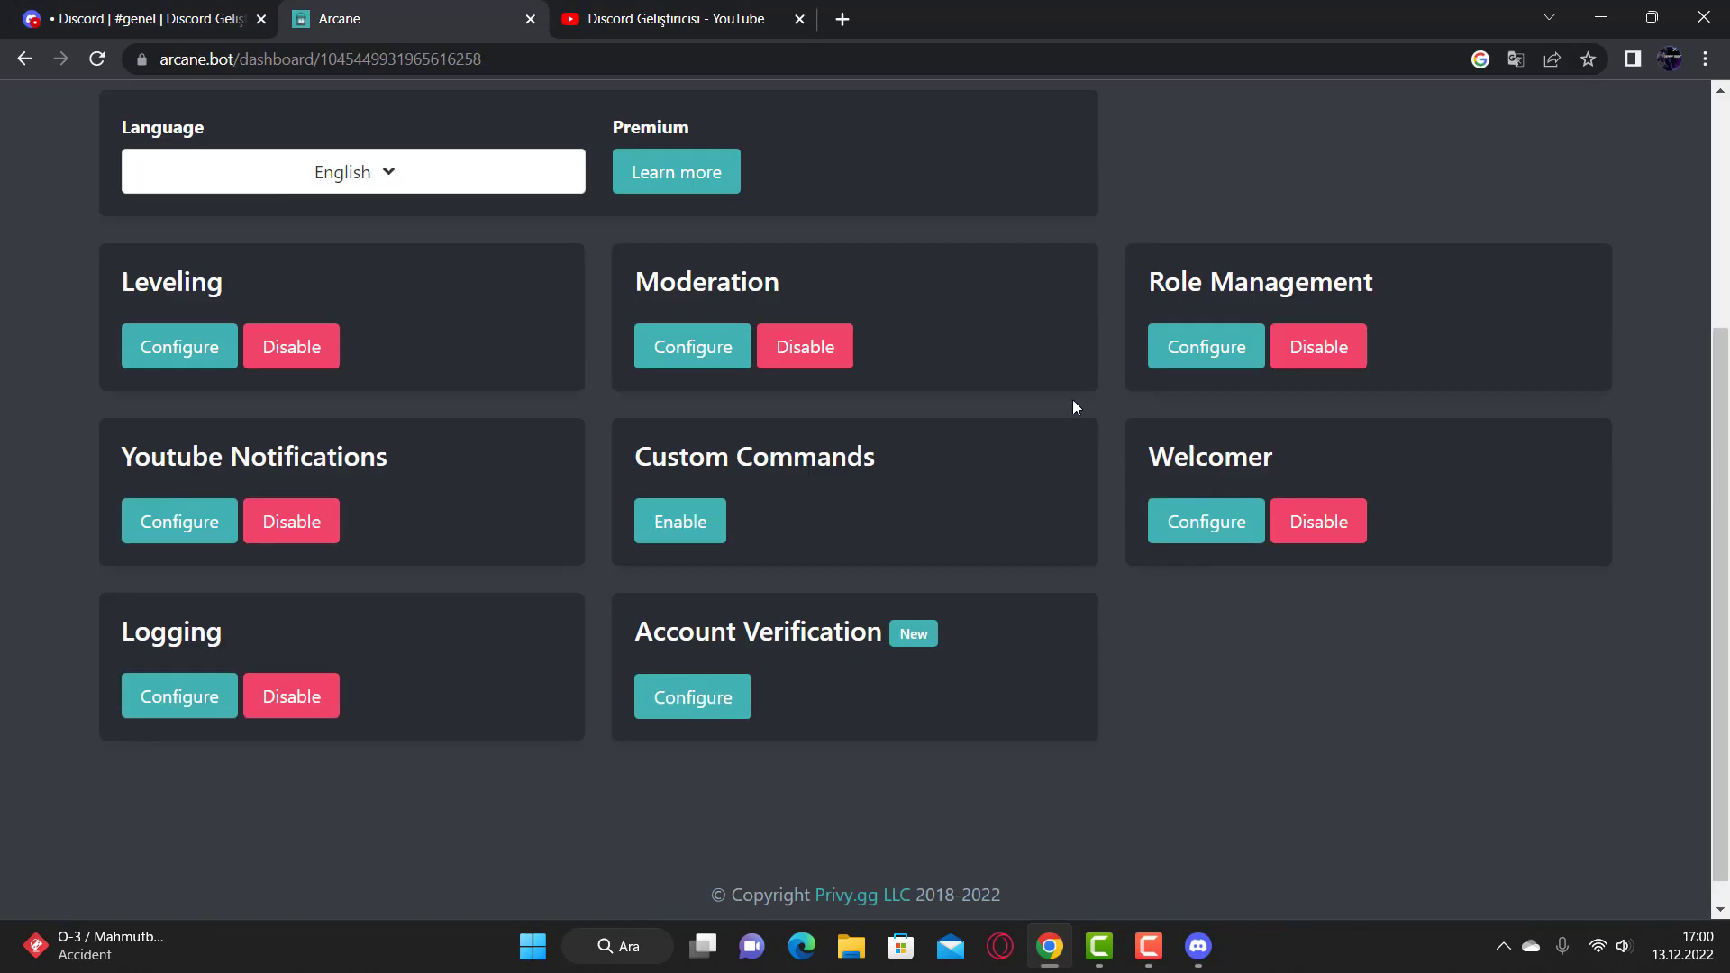
scroll(1063, 342, "up", 1)
middle_click(817, 277)
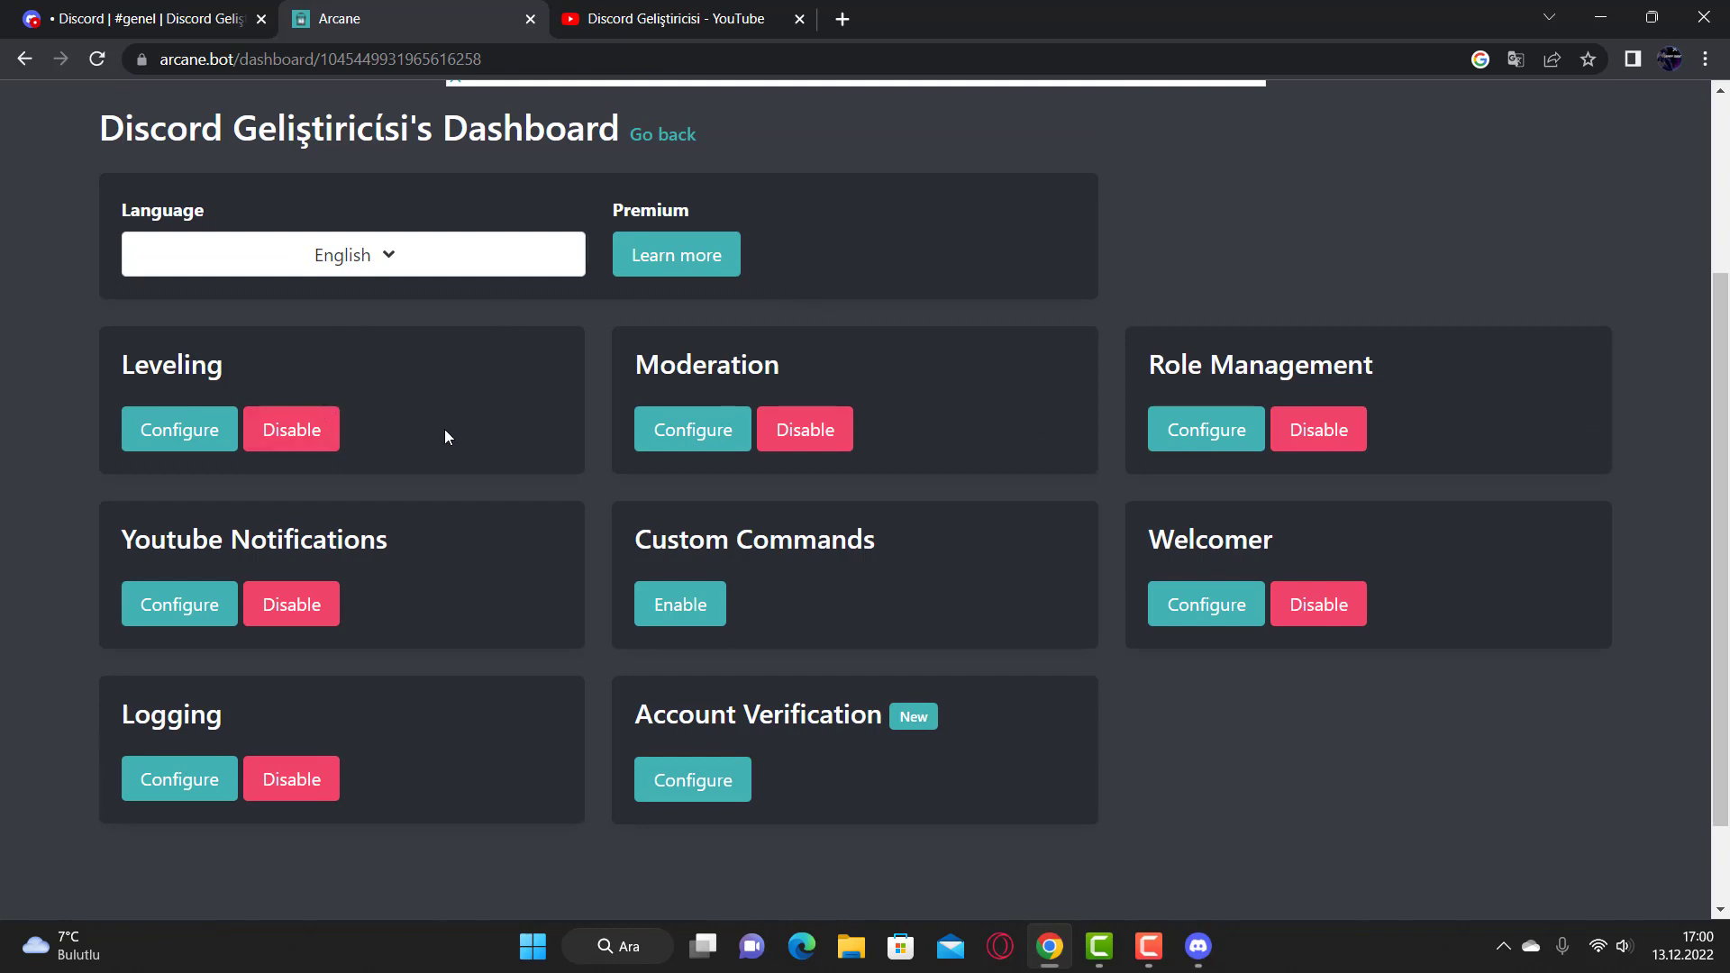
left_click(777, 436)
left_click(631, 531)
left_click(1317, 426)
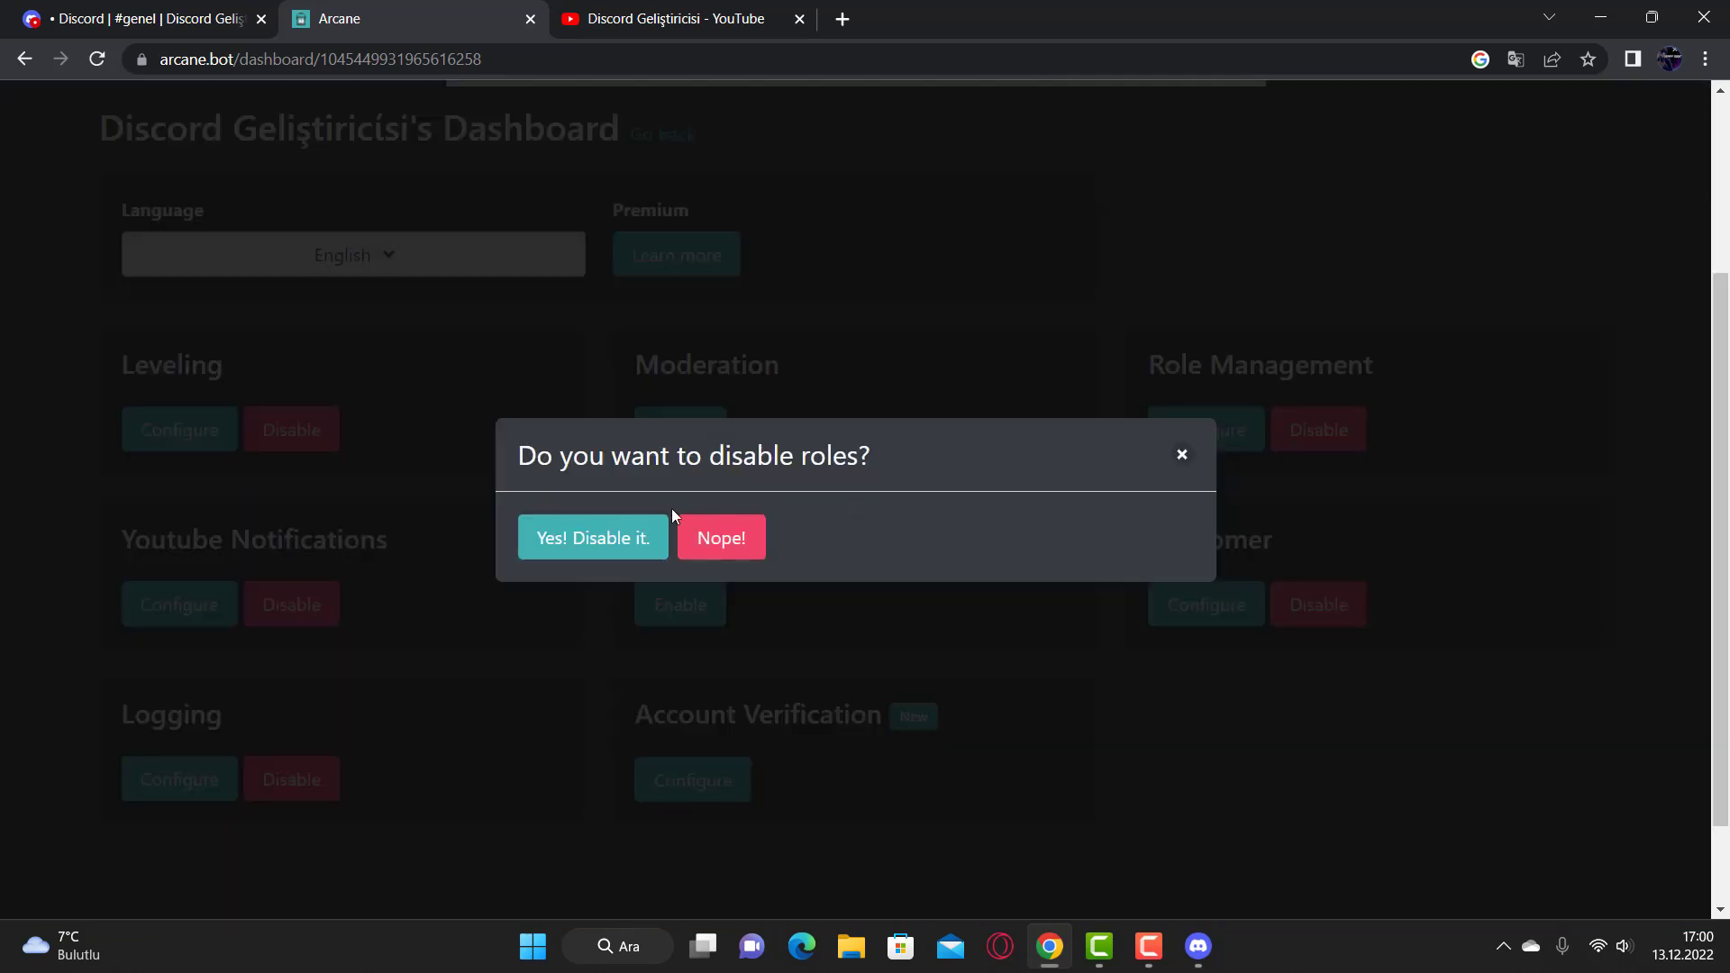
left_click(612, 537)
left_click(1318, 604)
left_click(640, 538)
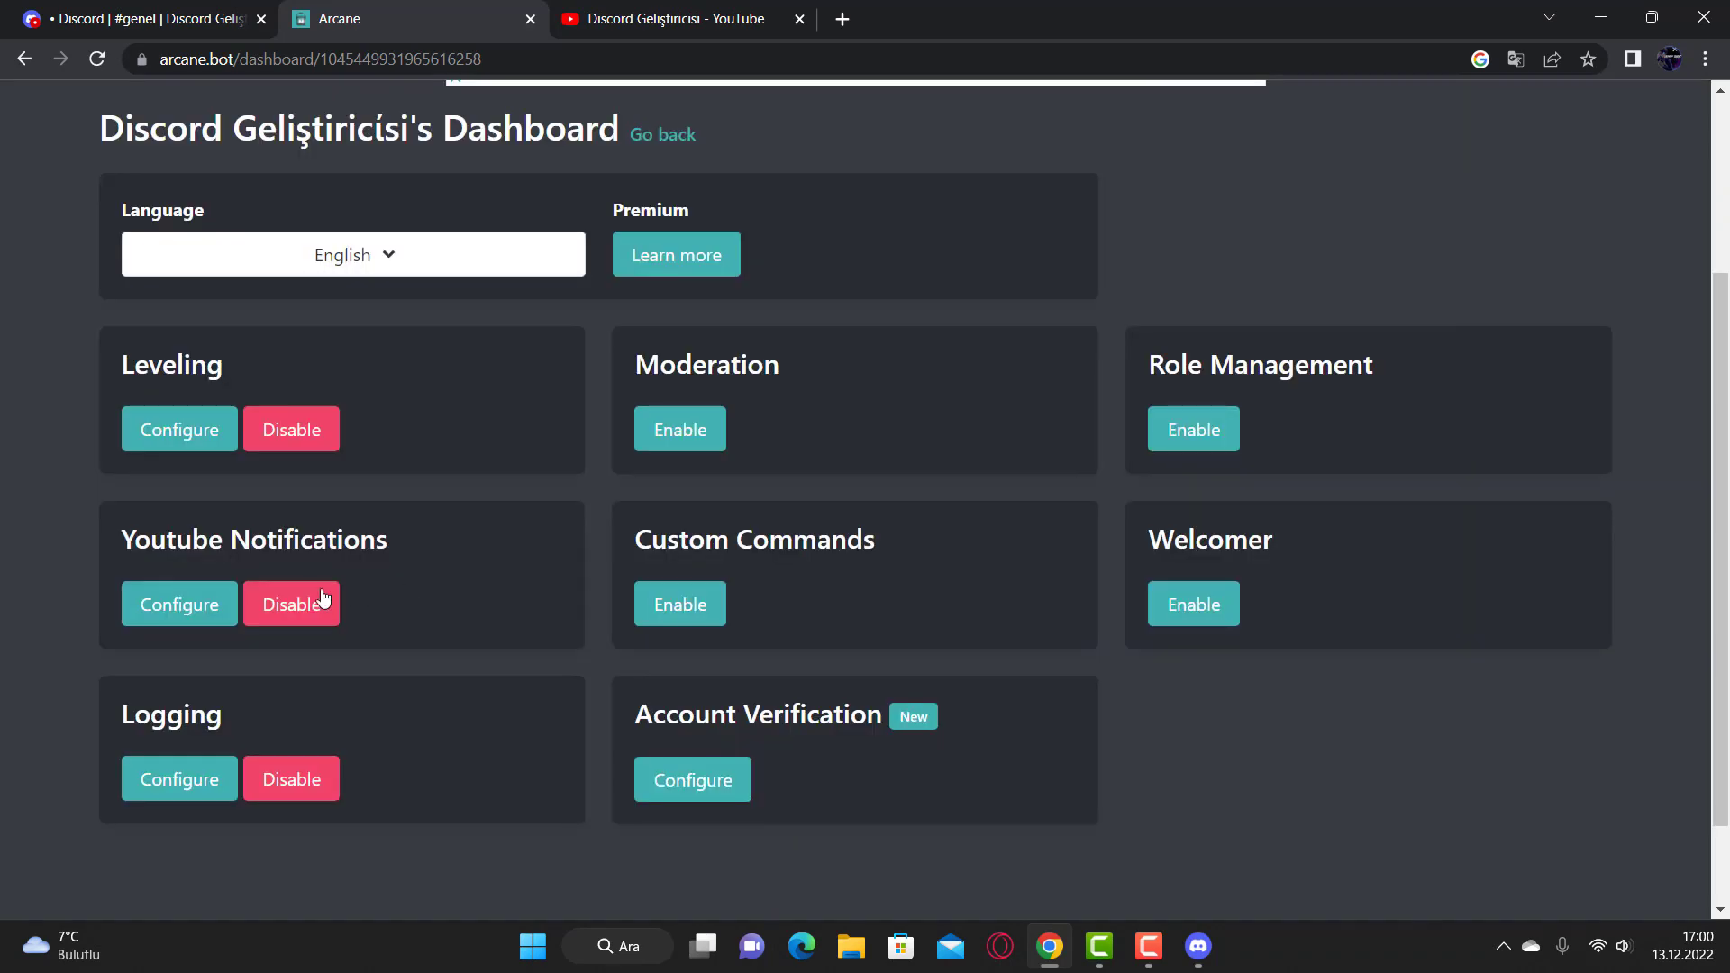
- Disable the Youtube Notifications and Logging modules on the Arcane dashboard
left_click(324, 599)
left_click(559, 537)
left_click(309, 776)
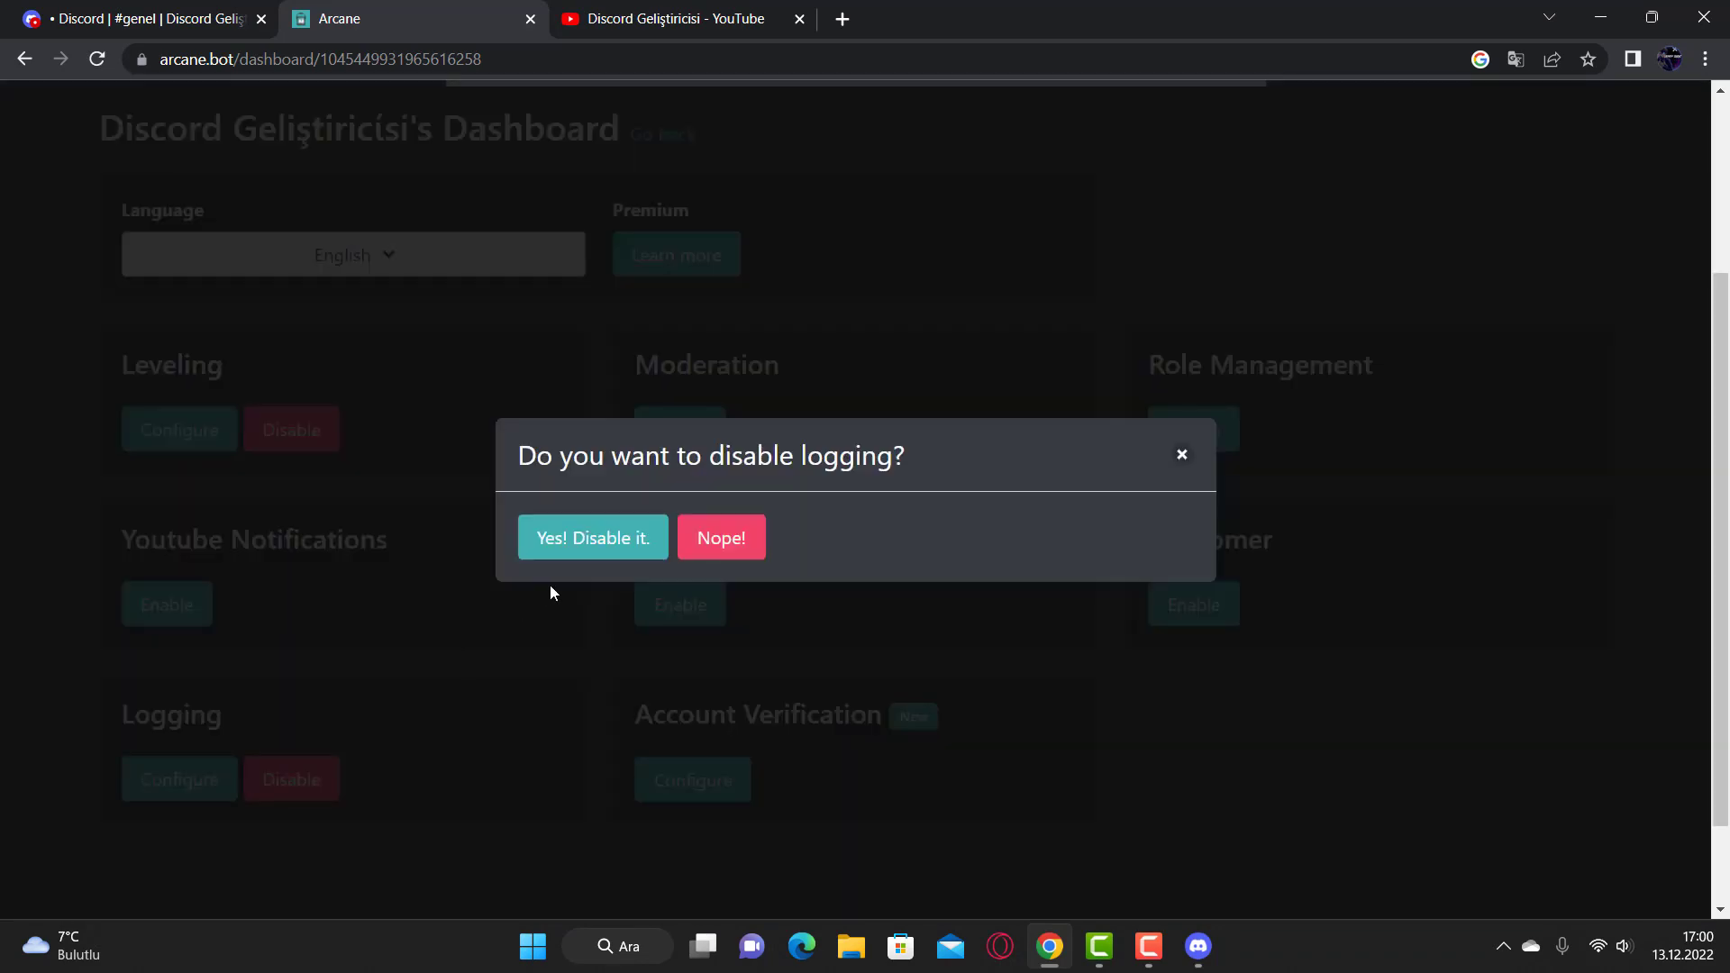
left_click(583, 550)
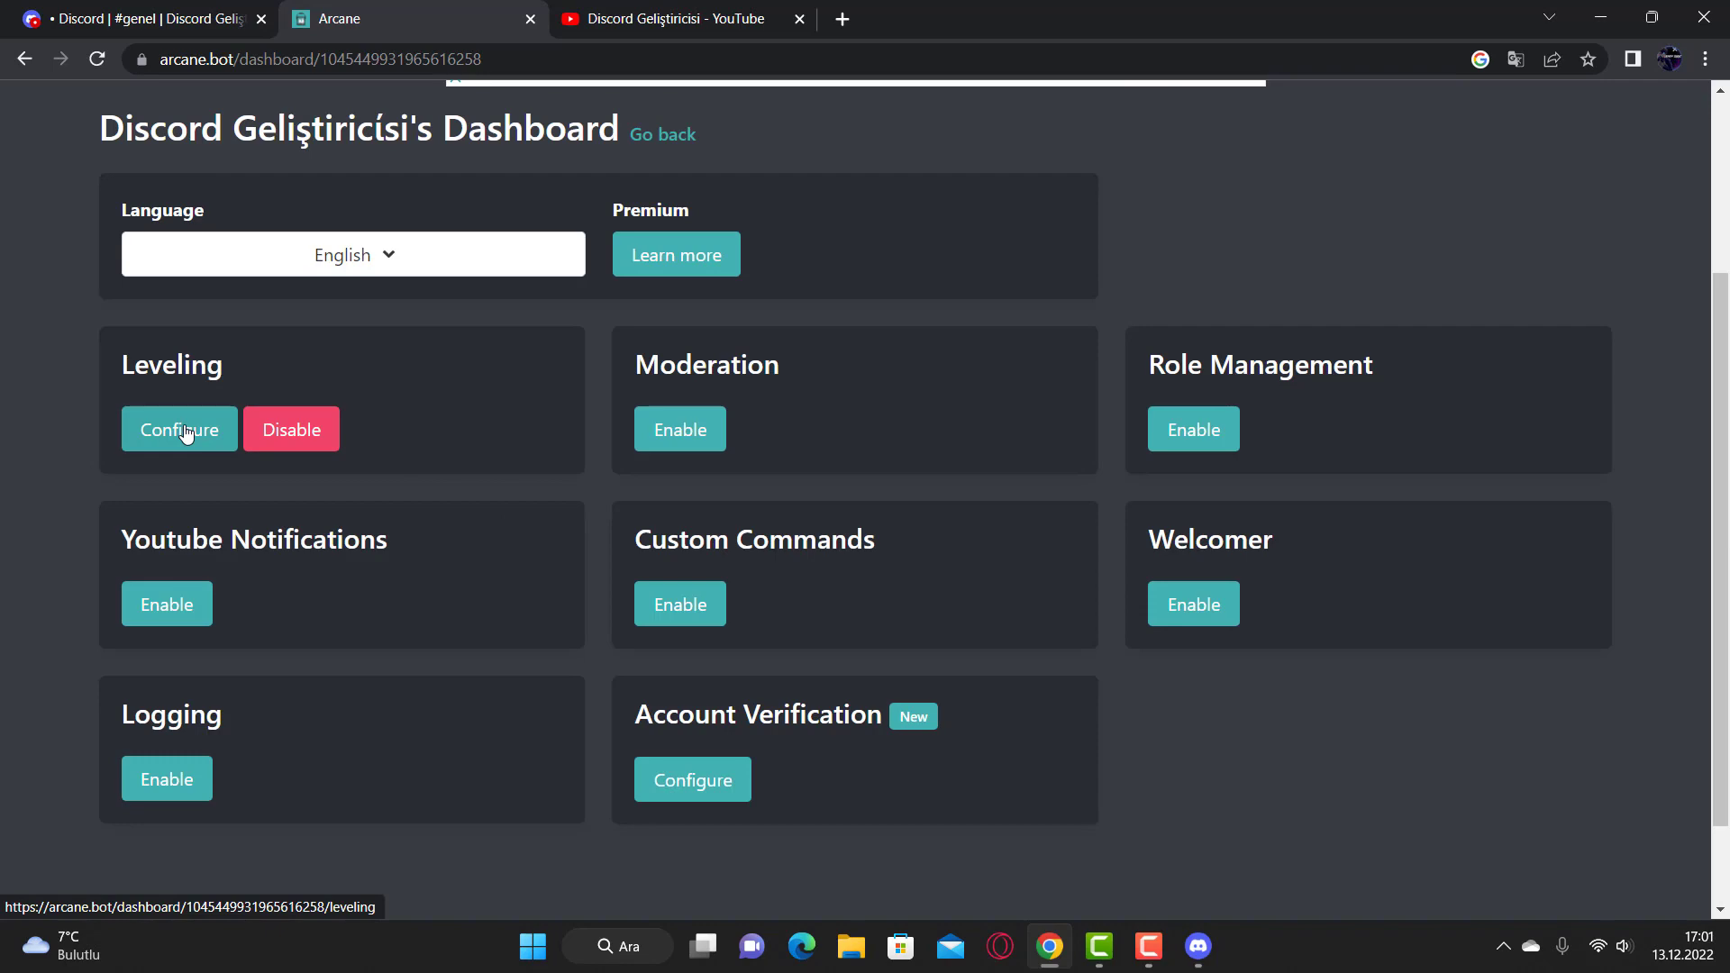
- Open the Leveling module's configuration and look through its settings, including the XP Options
left_click(185, 432)
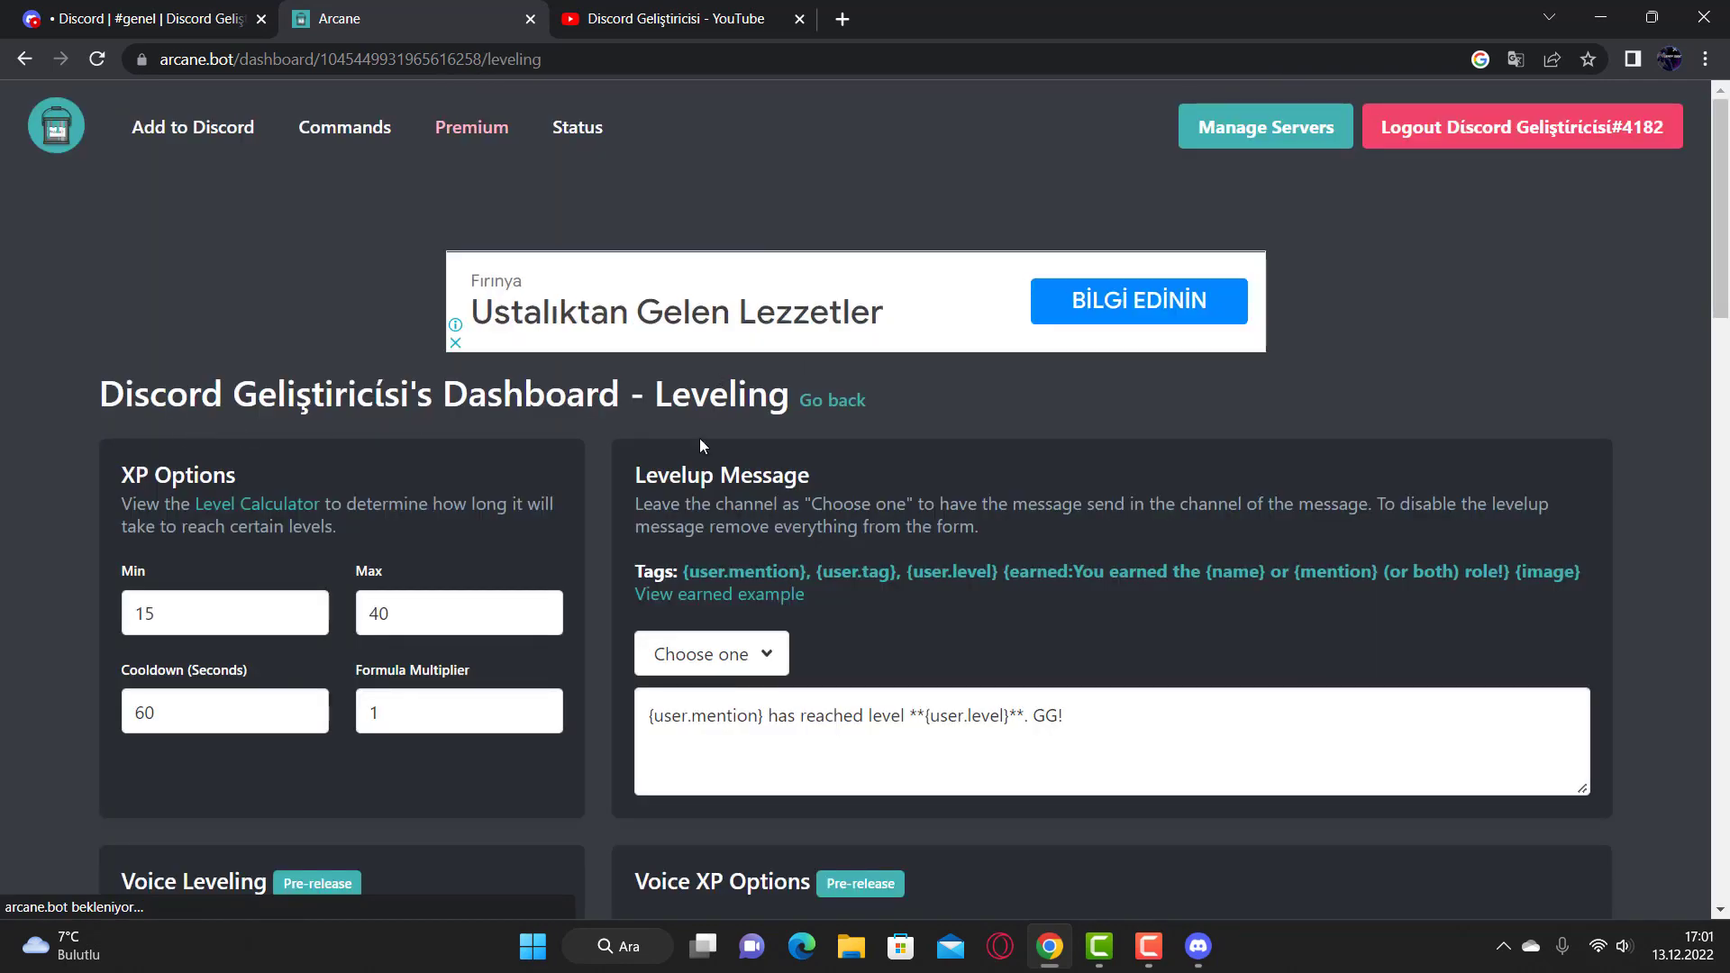
scroll(916, 331, "down", 5)
scroll(916, 331, "down", 20)
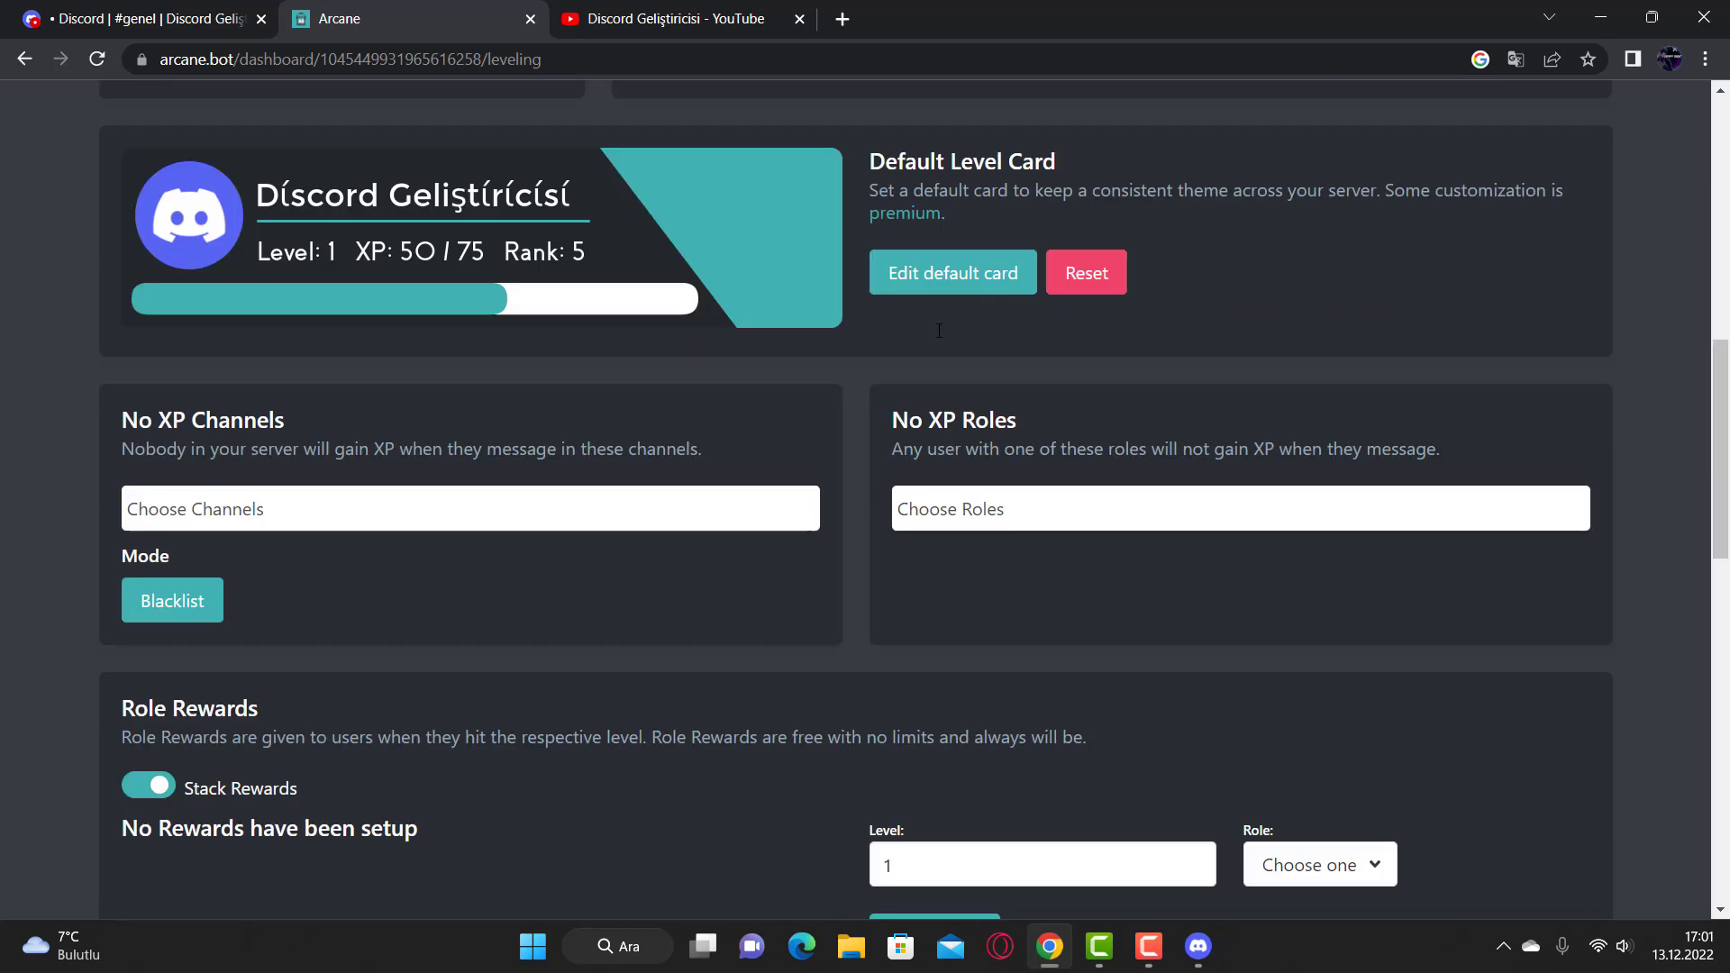
scroll(1727, 732, "up", 3)
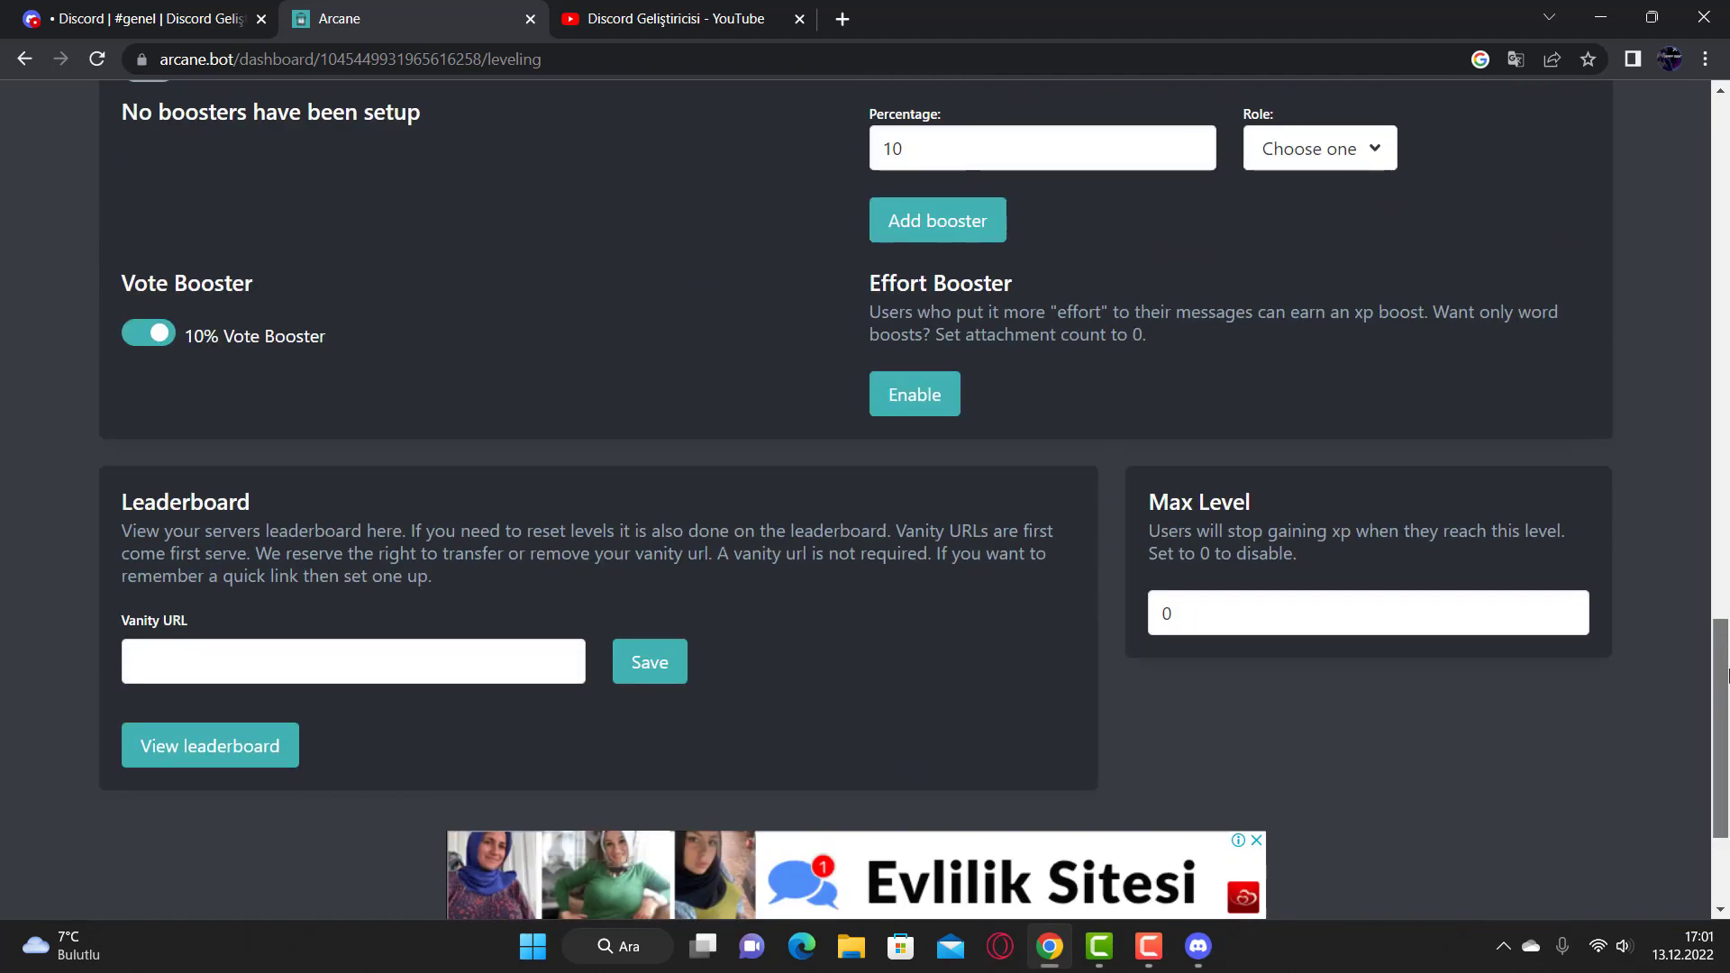
scroll(1727, 631, "down", 1)
scroll(1727, 560, "up", 20)
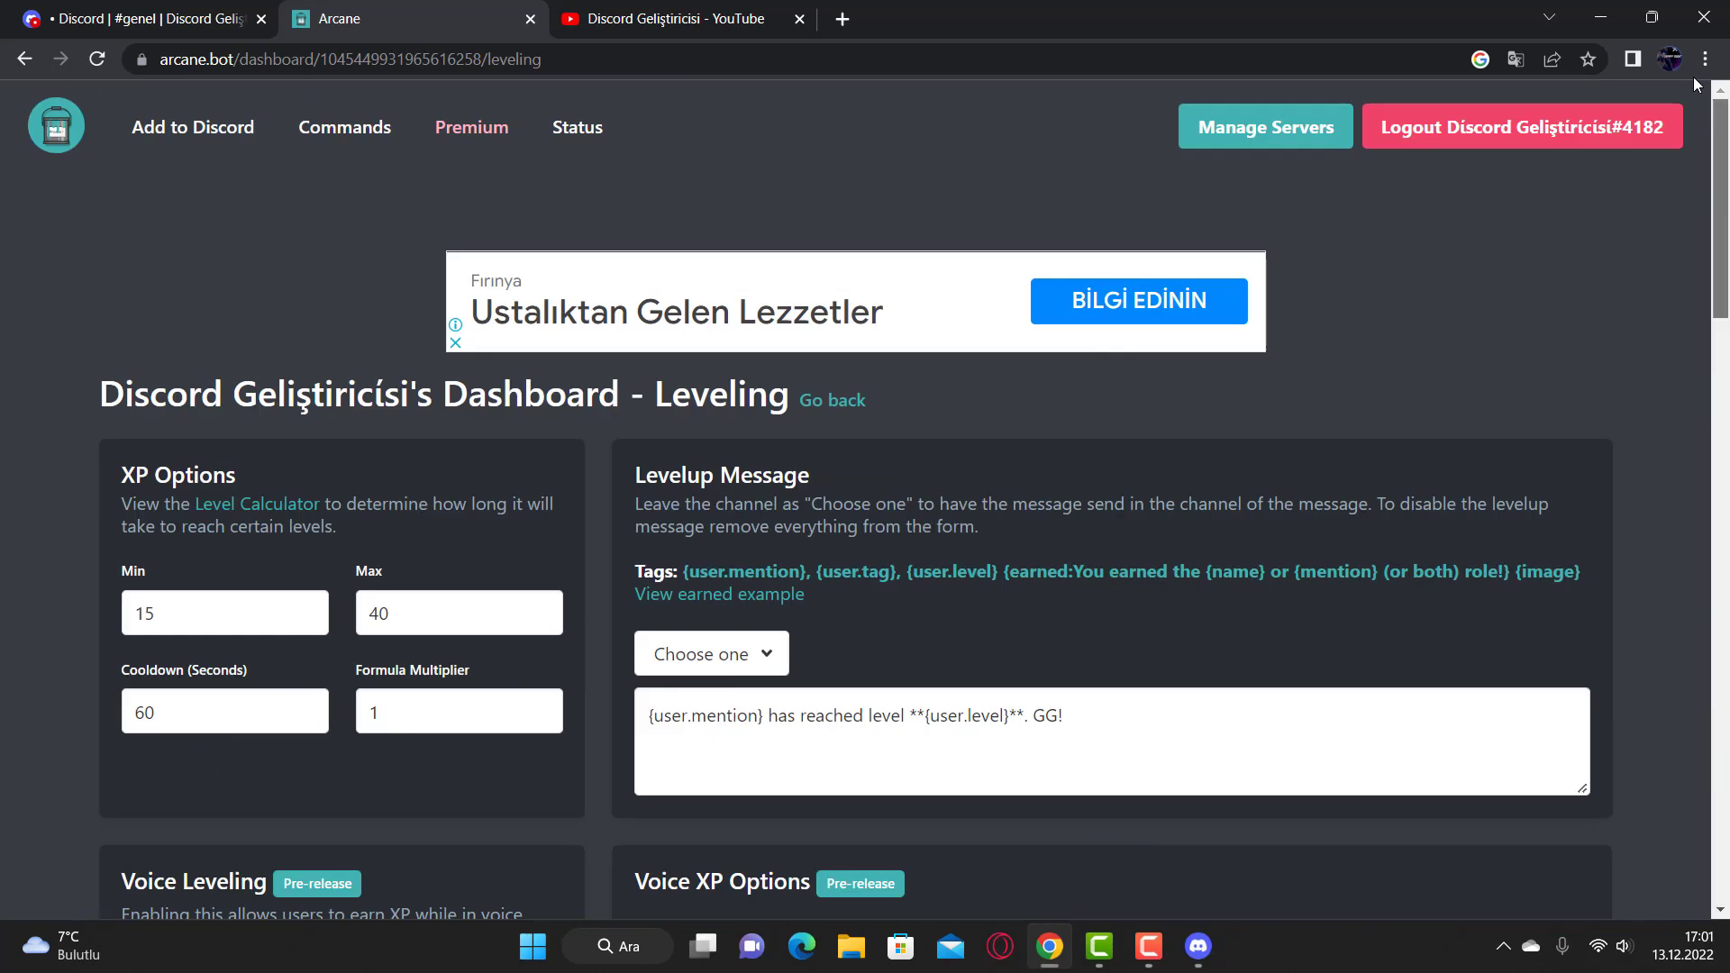
left_click(423, 617)
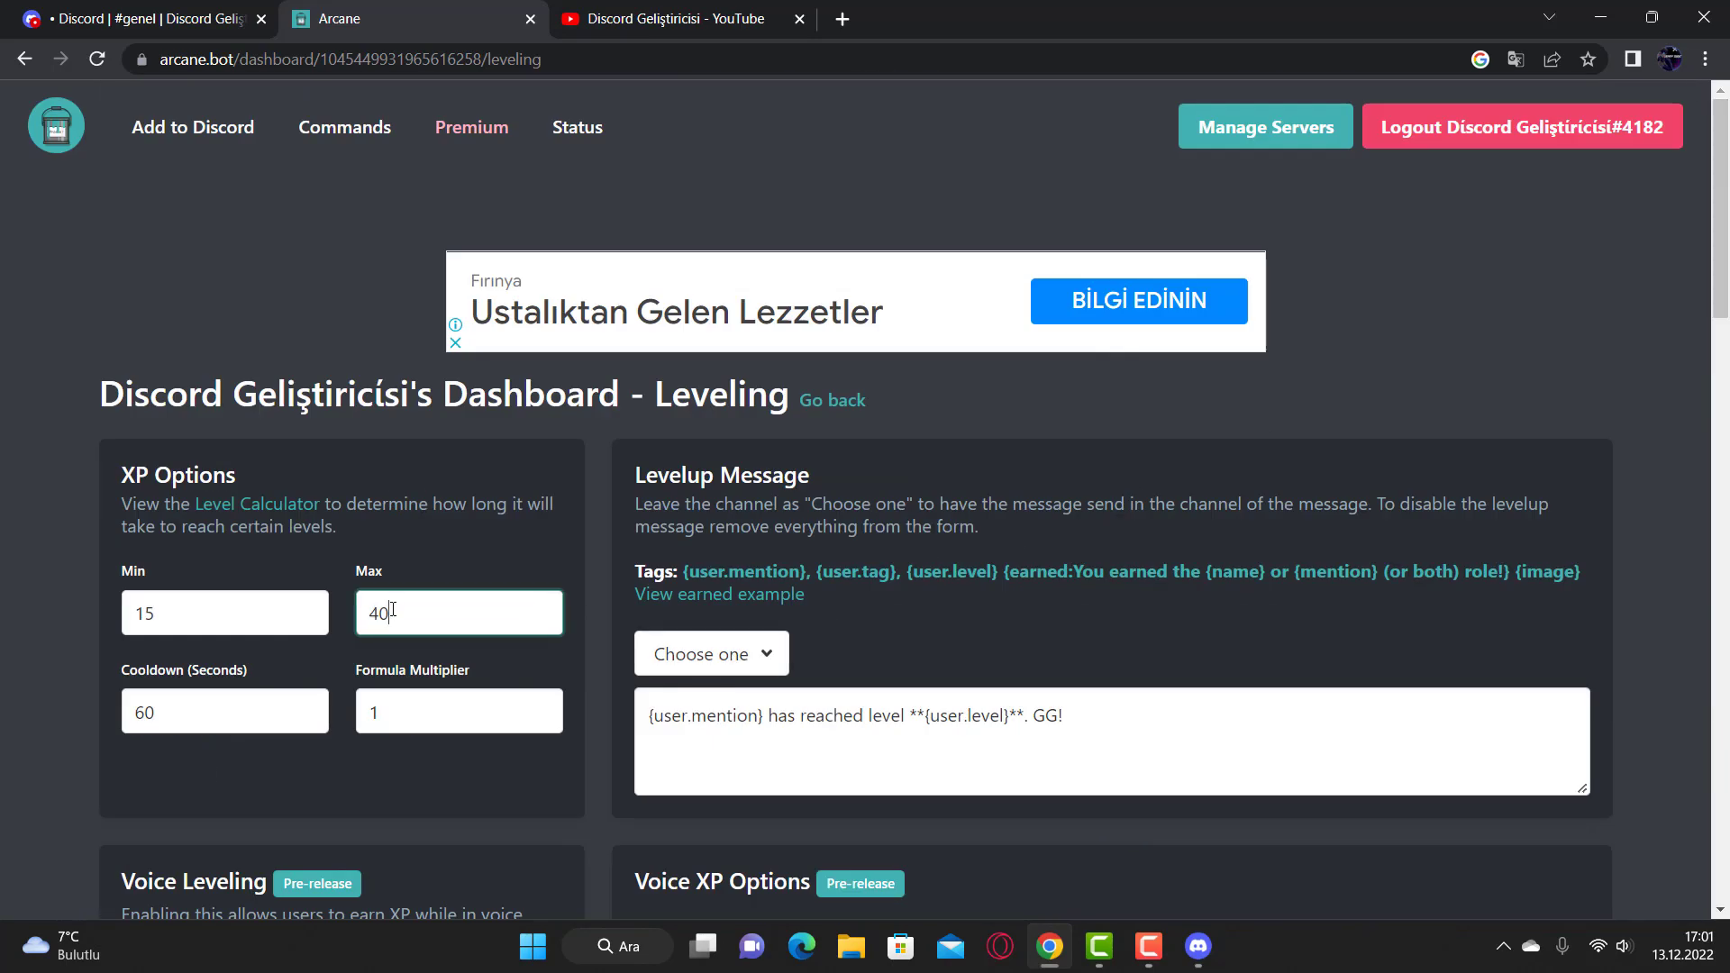
double_click(423, 617)
left_click(746, 600)
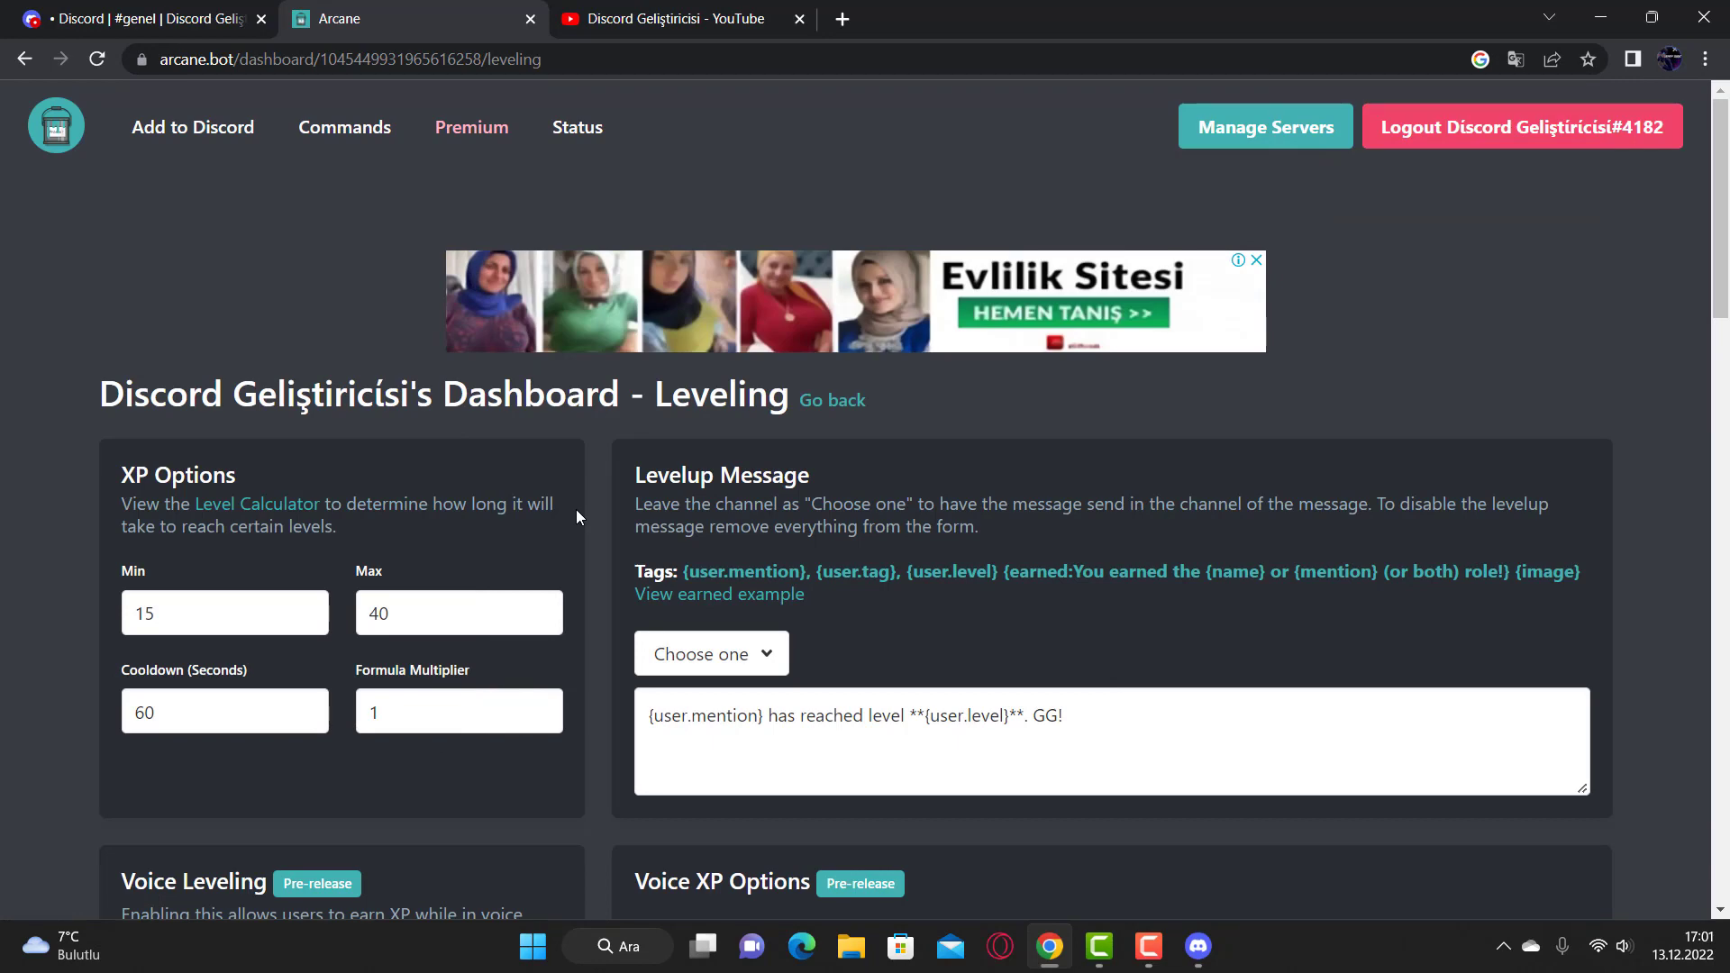
- Set the channel for the level-up message to ##genel
scroll(579, 509, "down", 4)
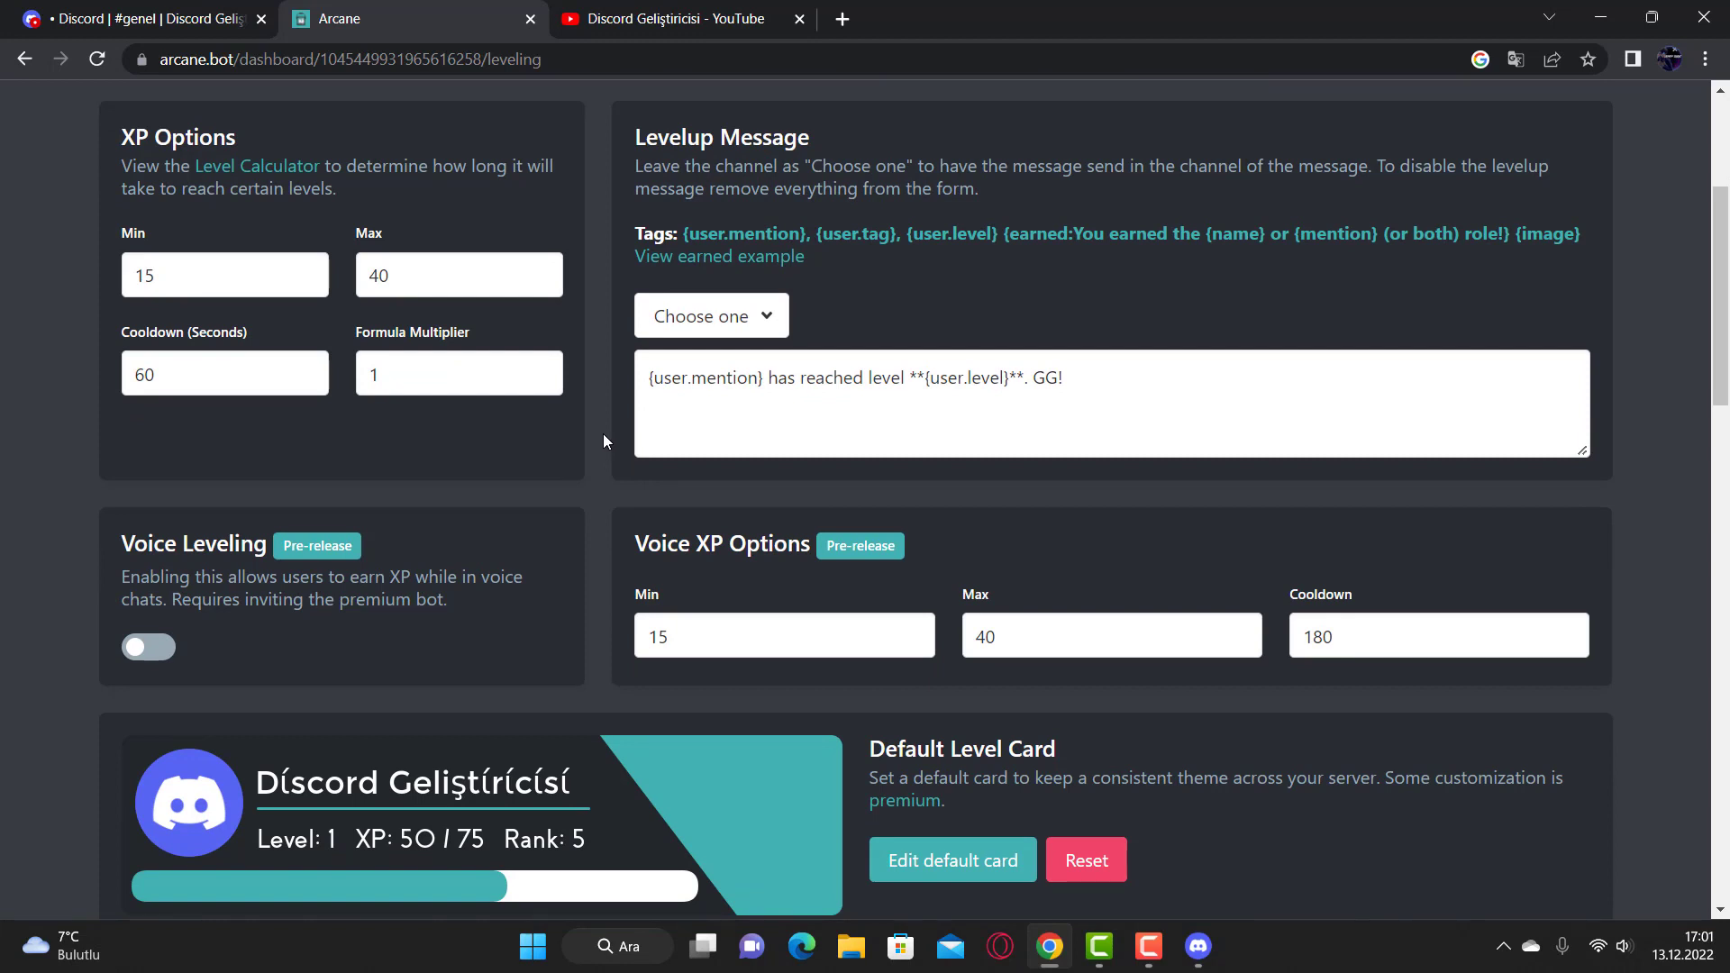
left_click(690, 315)
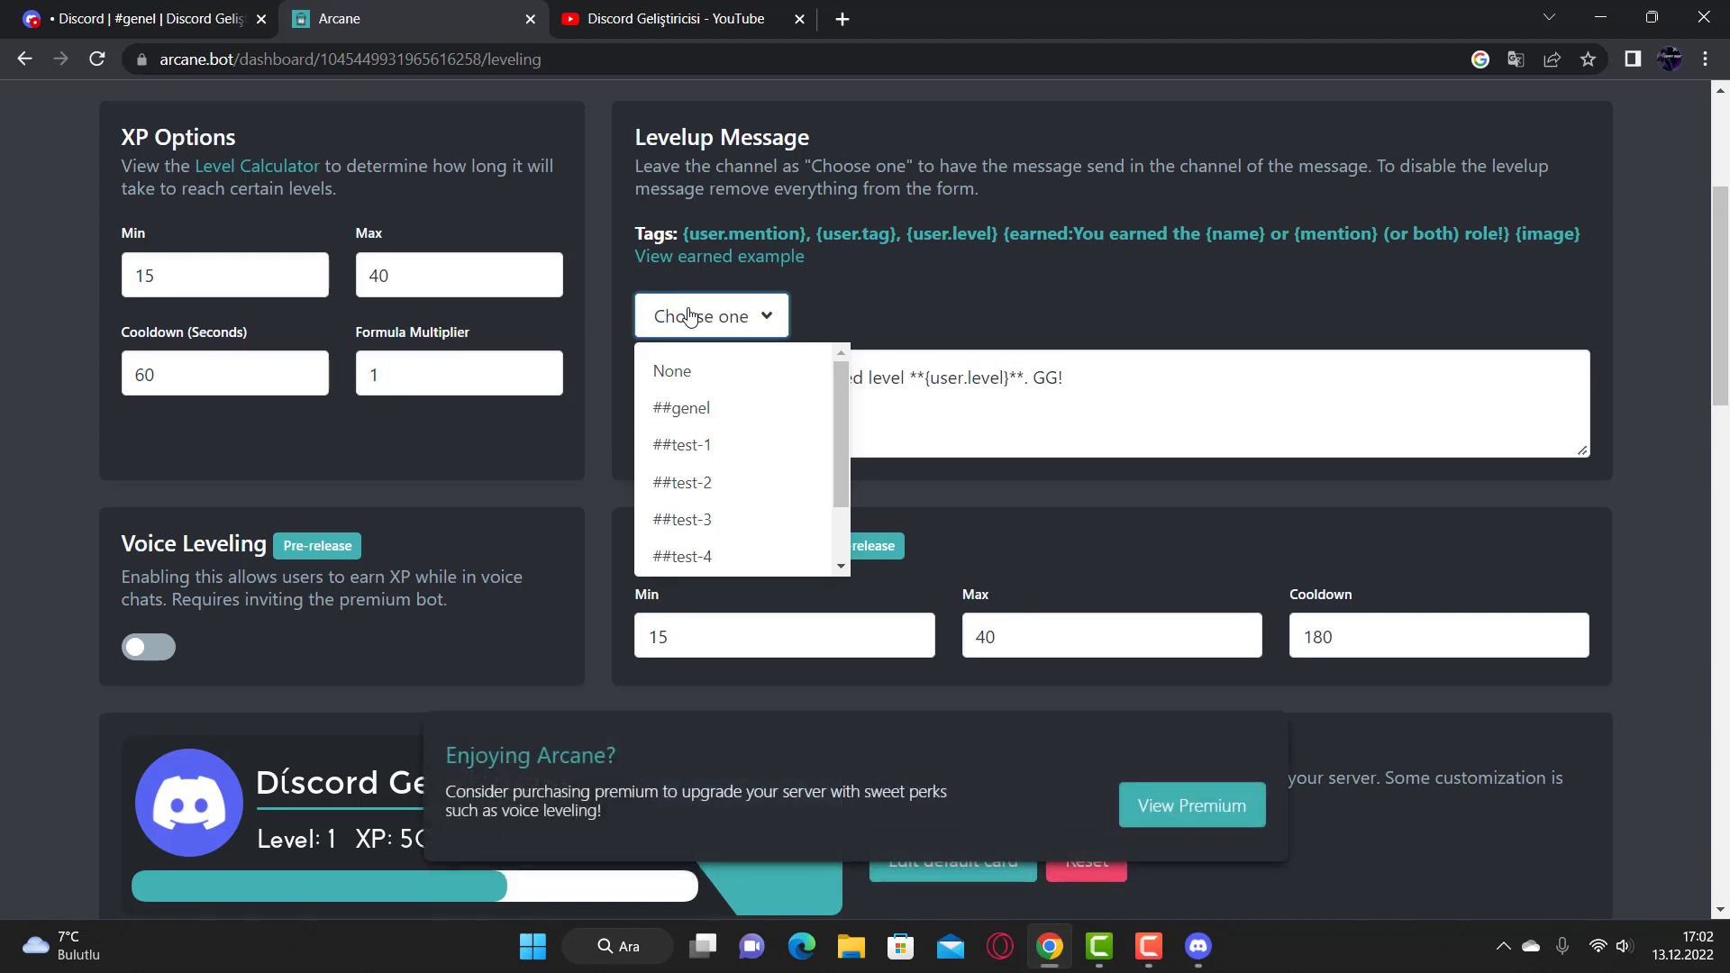
left_click(762, 409)
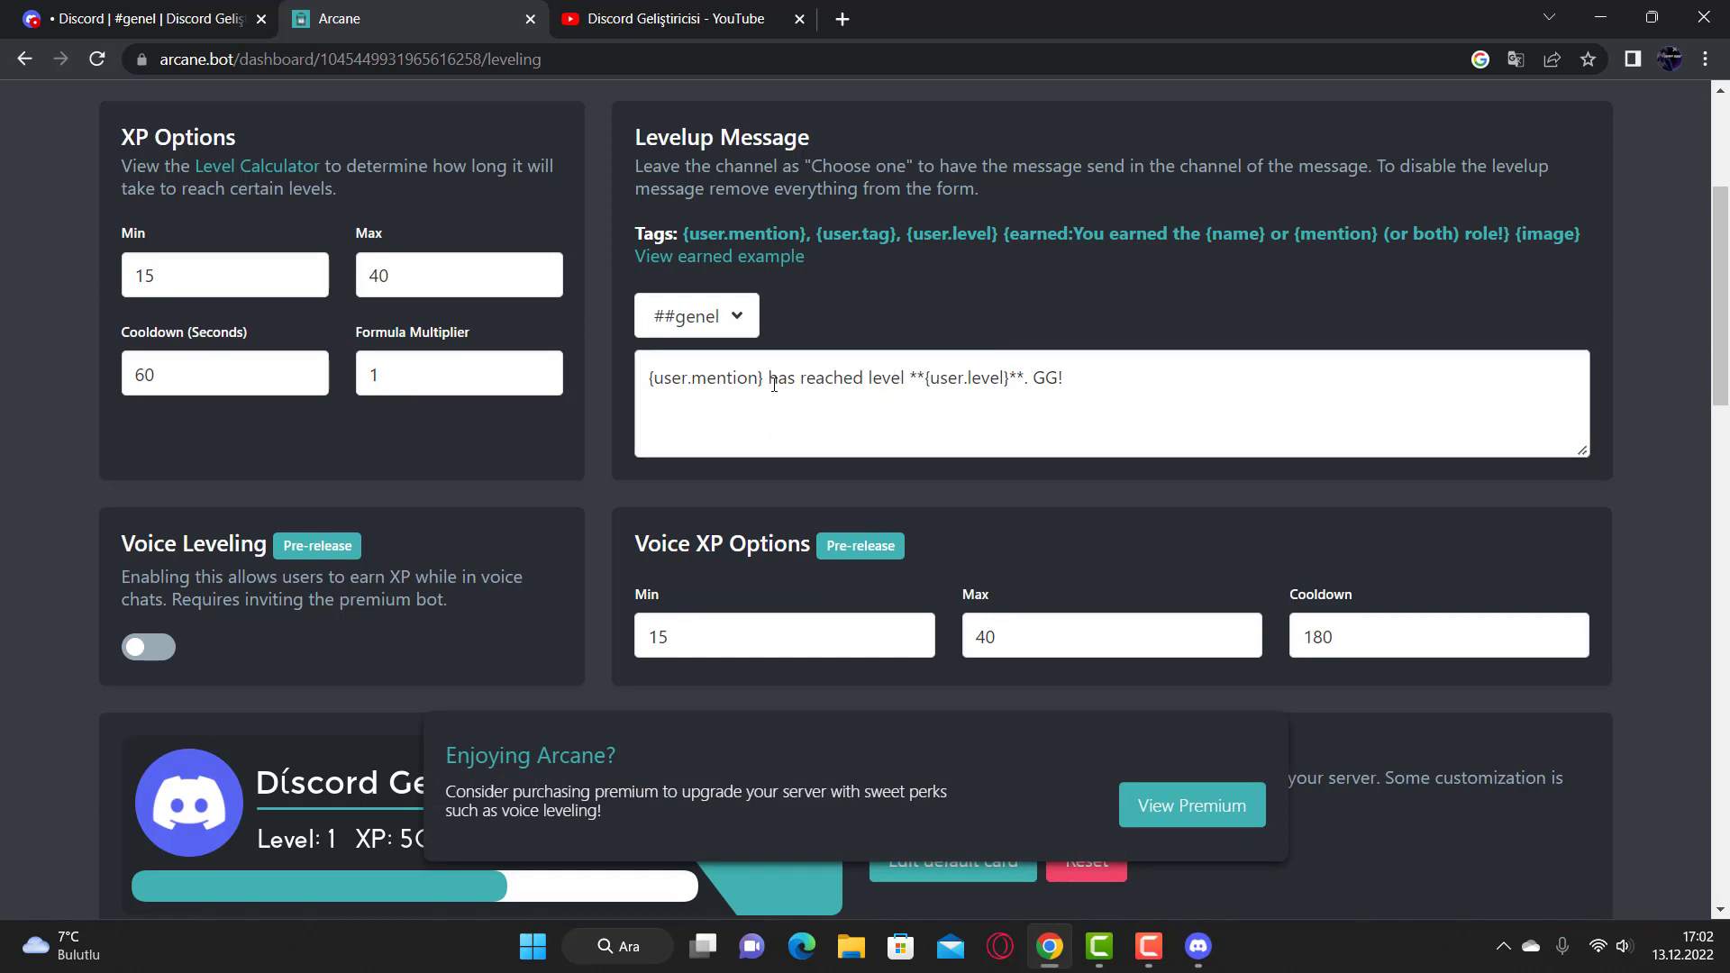
- Examine the level-up message's wording and its {user.mention} and {user.level} tags
left_click_drag(771, 383, 904, 380)
left_click(908, 379)
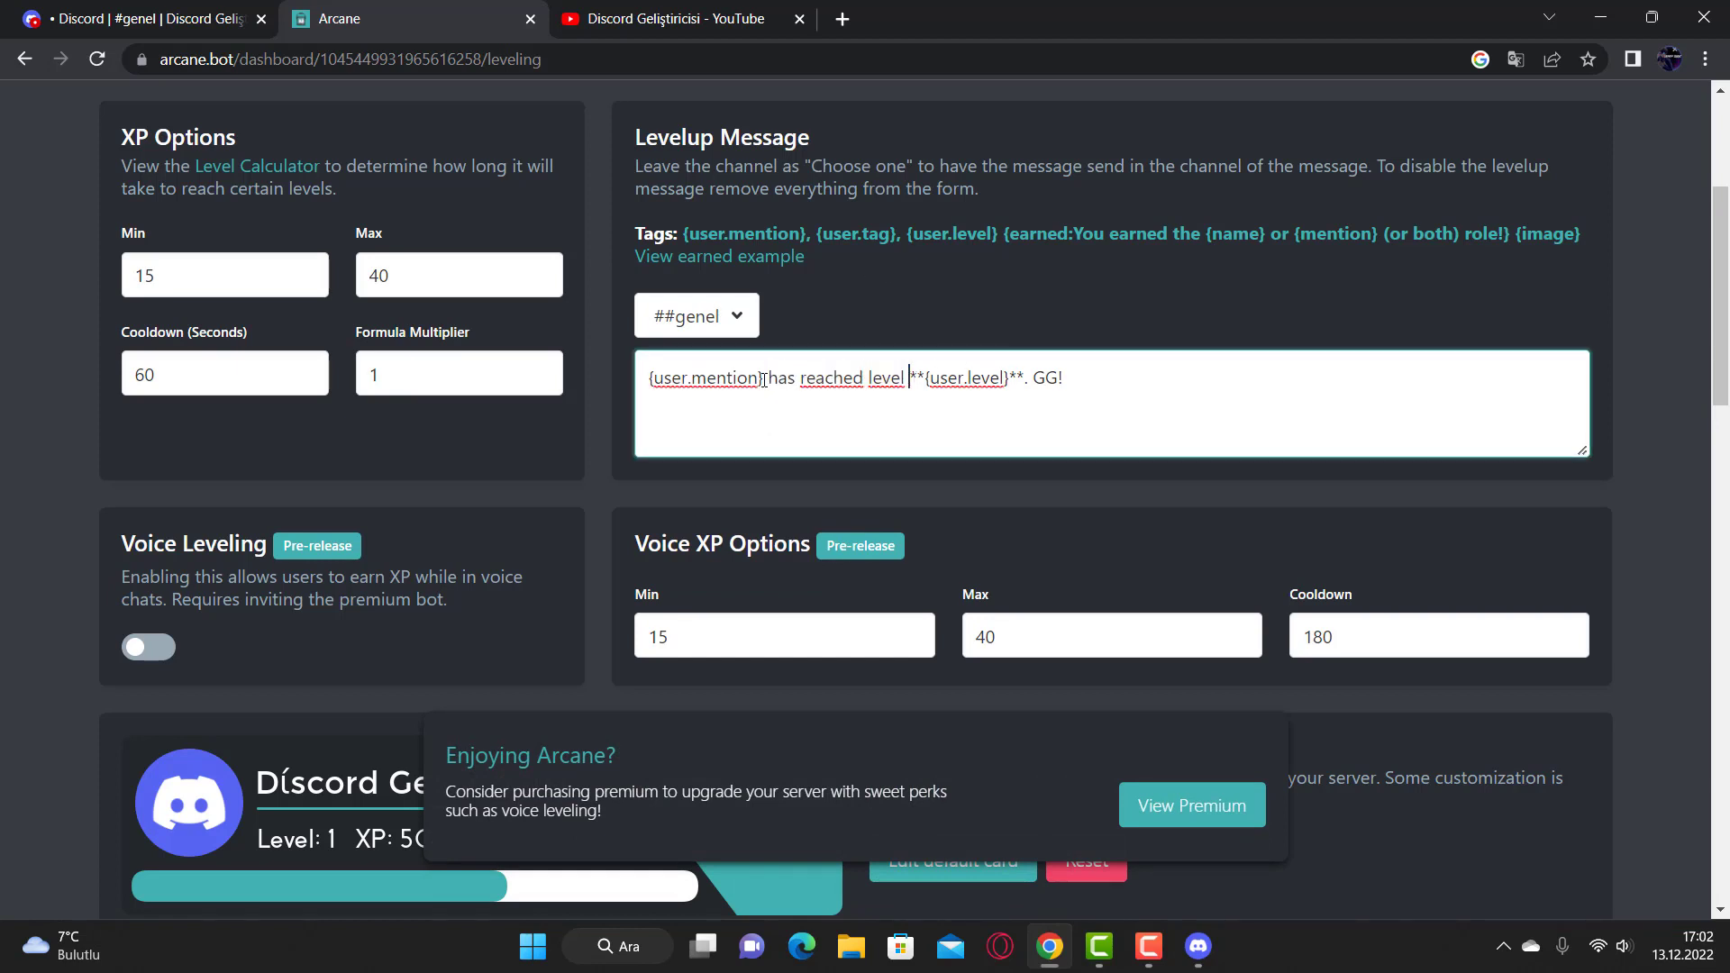
mouse_move(762, 380)
left_mouse_down()
mouse_move(647, 380)
mouse_move(765, 379)
left_mouse_up()
left_click(681, 378)
left_click(765, 379)
left_click_drag(920, 378, 1009, 379)
left_click(1009, 379)
mouse_move(922, 378)
left_mouse_down()
mouse_move(1013, 378)
mouse_move(926, 378)
left_mouse_up()
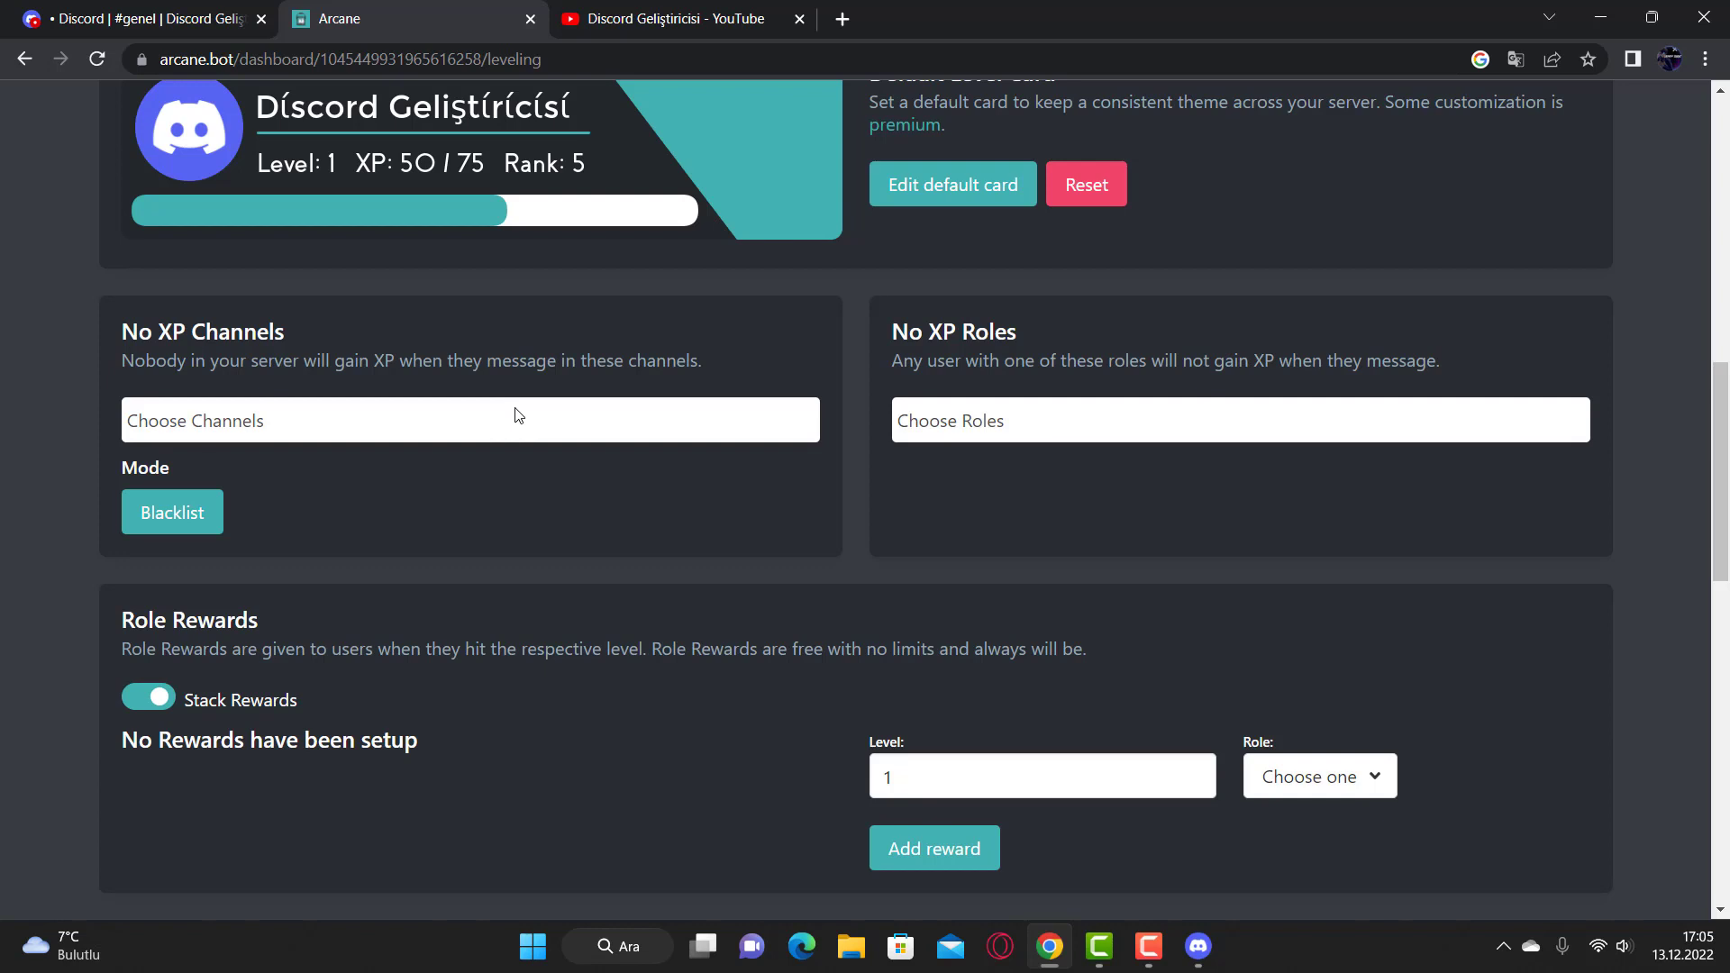
- Add #test-1 to the No XP Channels list
left_click(518, 416)
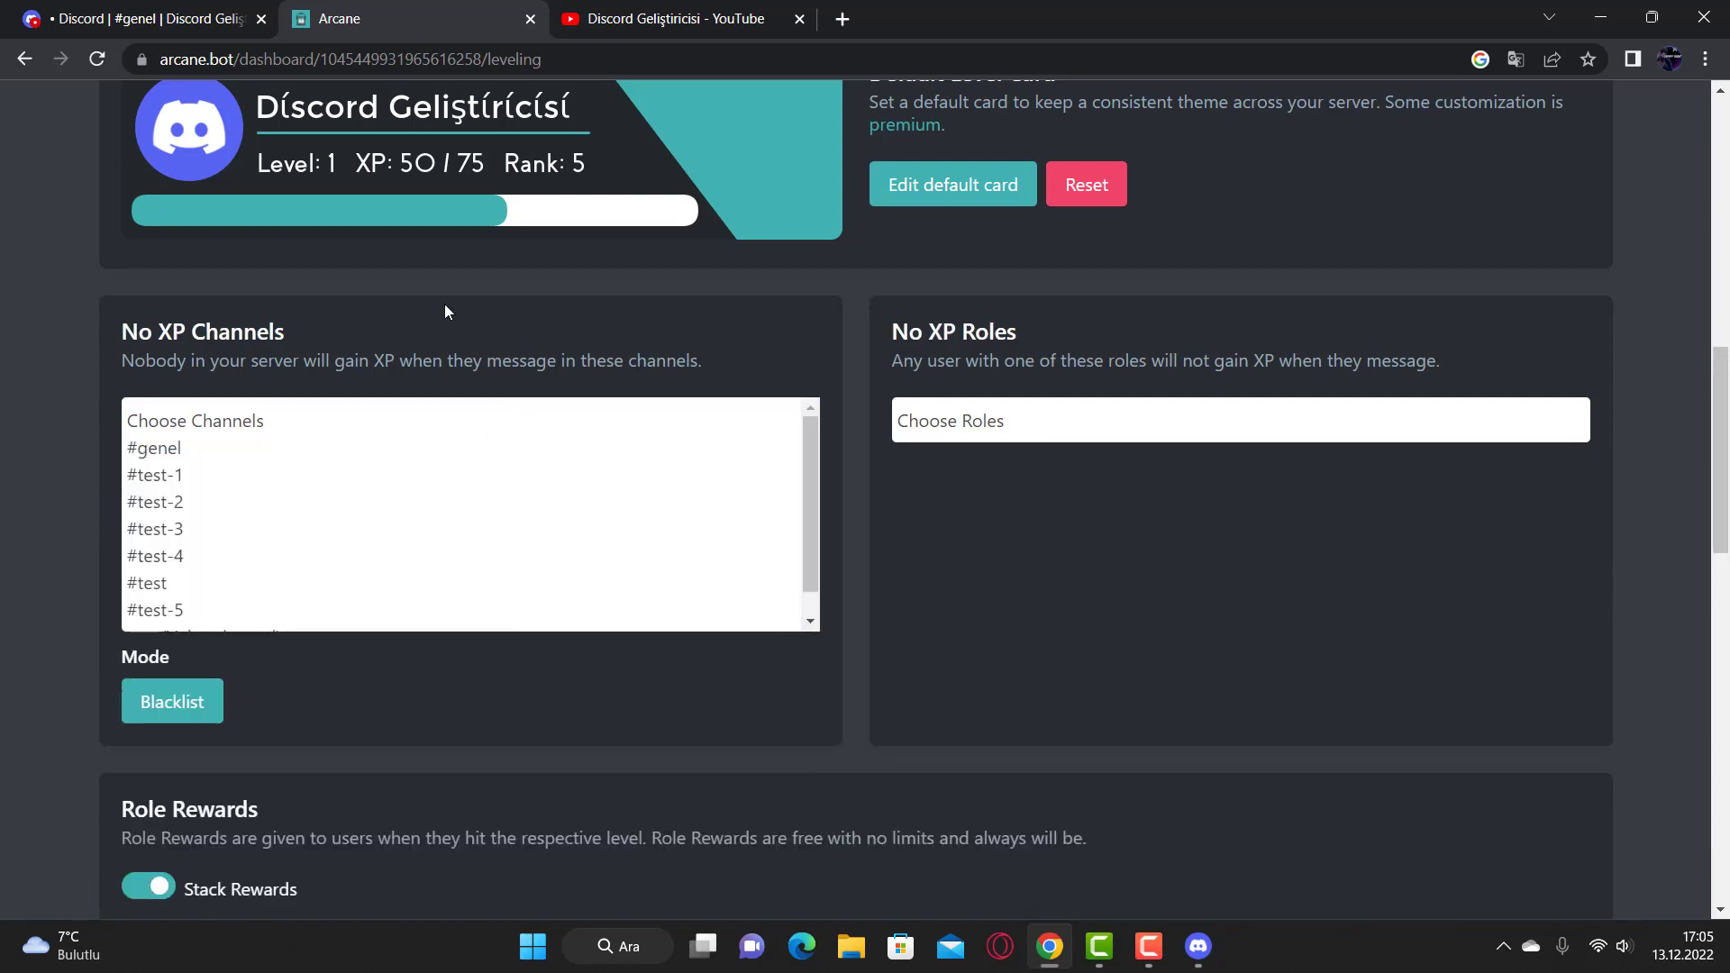
scroll(235, 498, "down", 1)
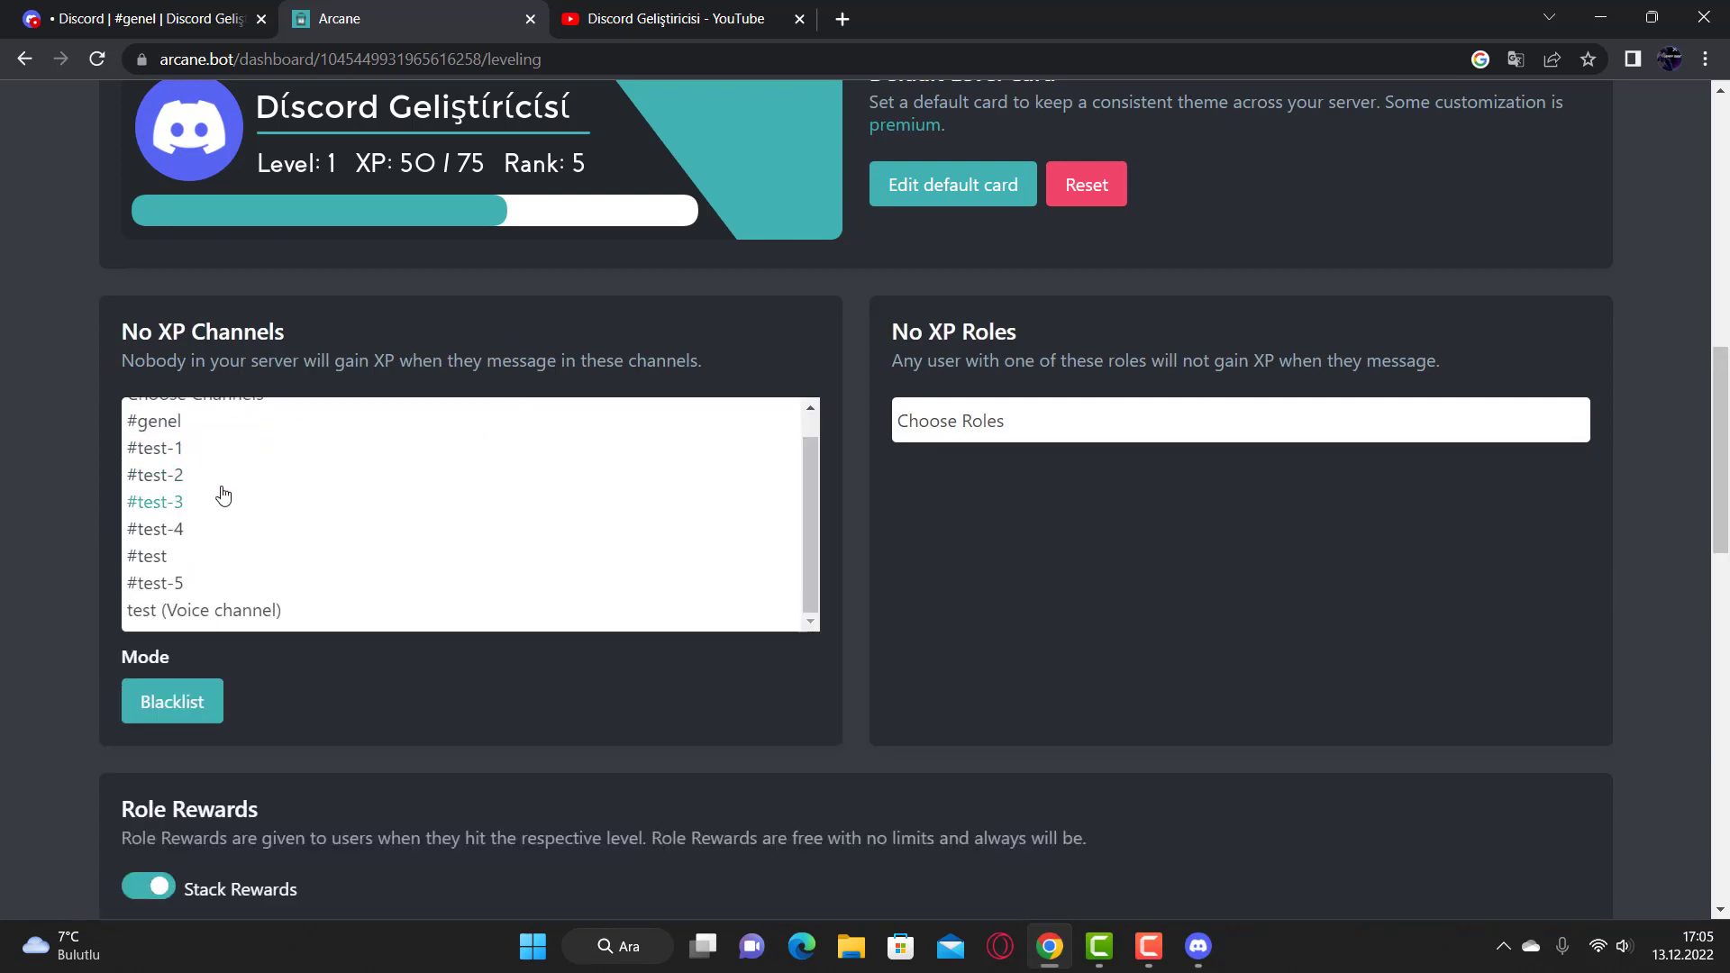
left_click(176, 449)
left_click(401, 360)
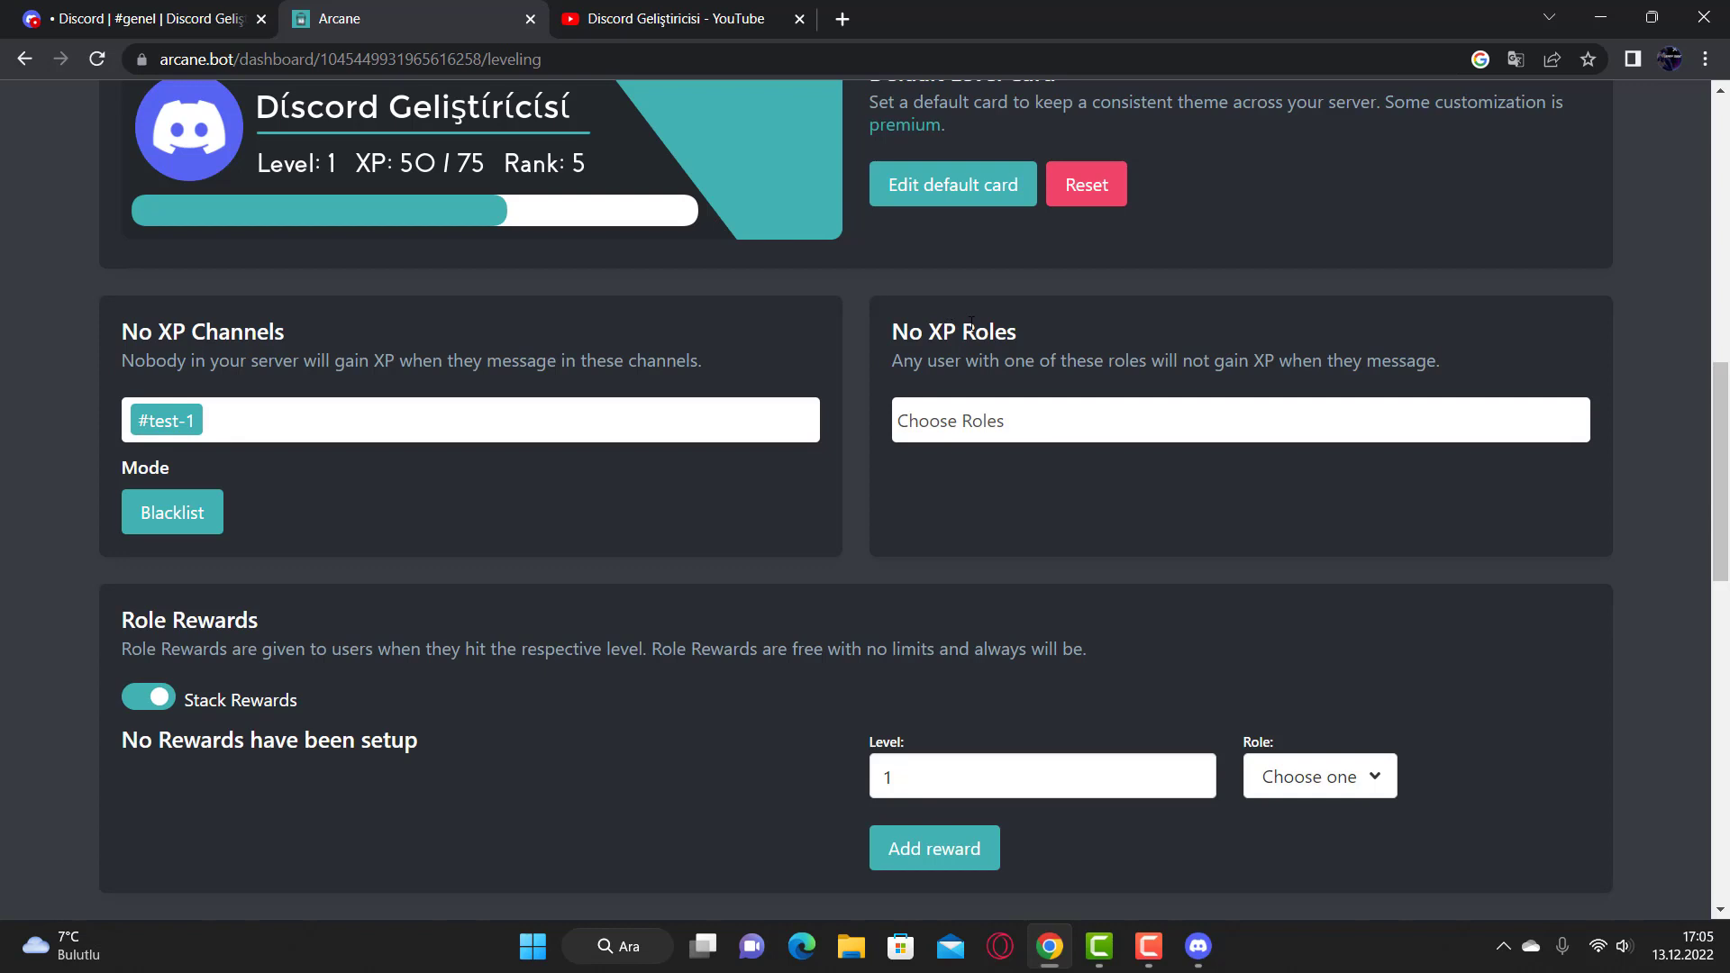
- Add the TEST 1 role to No XP Roles and switch the No XP Channels mode to Whitelist
left_click(997, 411)
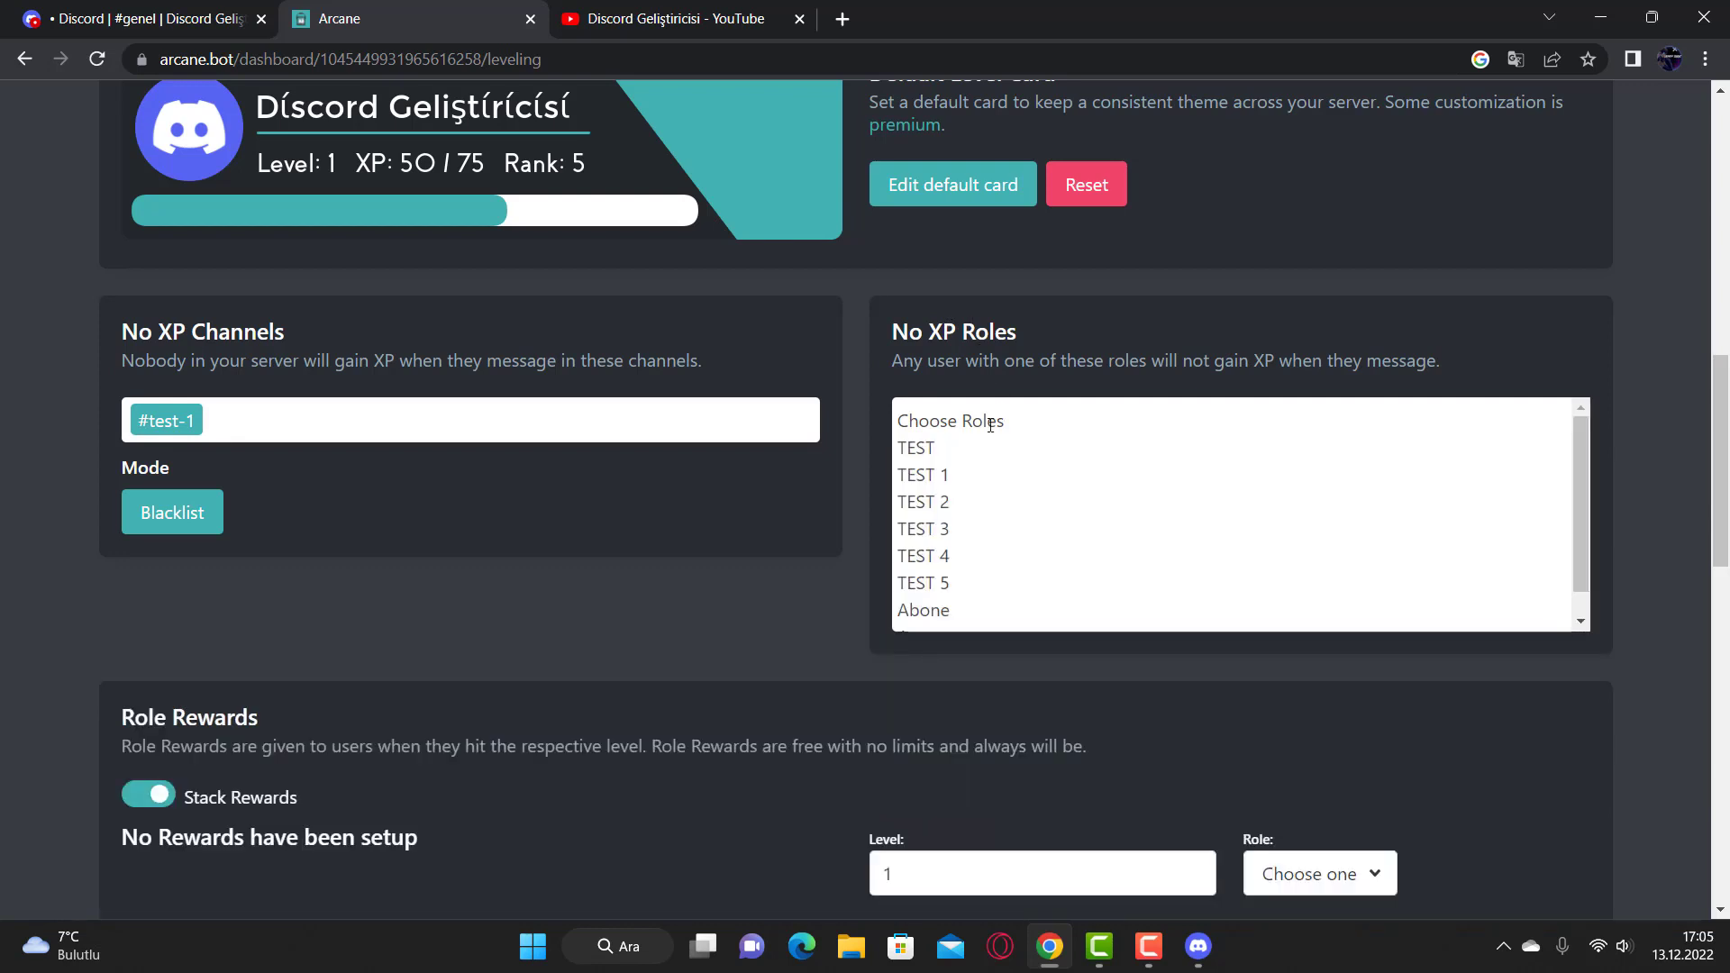
left_click(944, 476)
left_click(1049, 331)
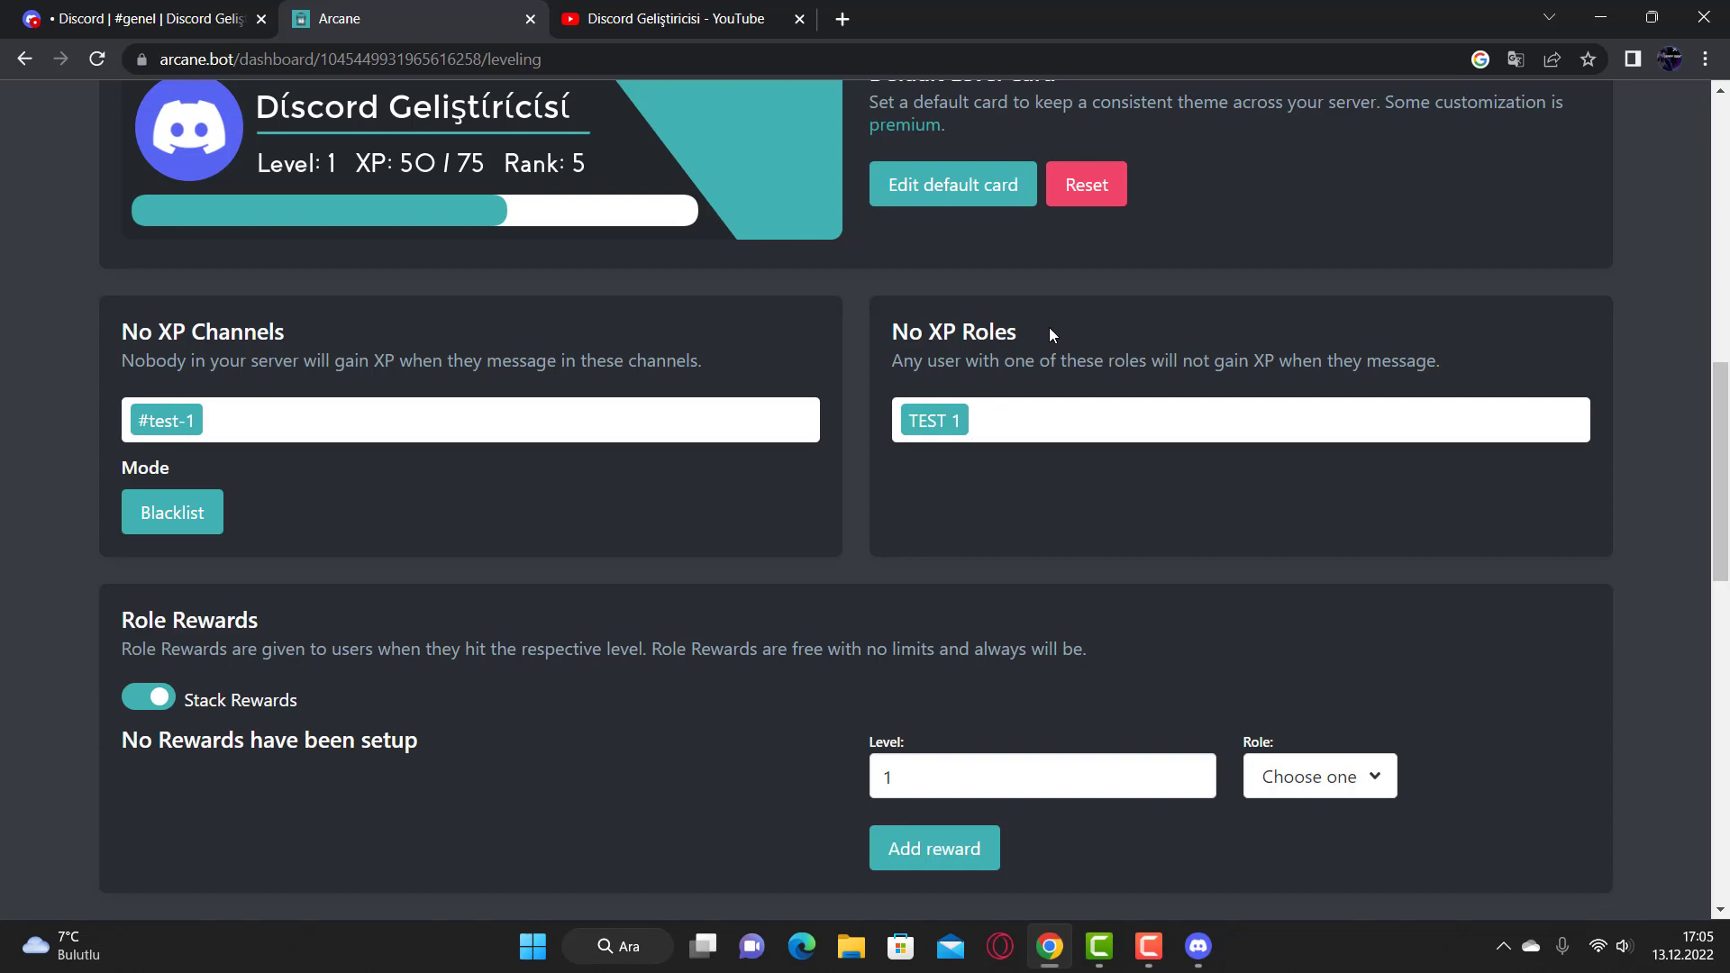
left_click(172, 512)
- Add a role reward that gives the TEST 2 role at level 5
scroll(176, 384, "down", 3)
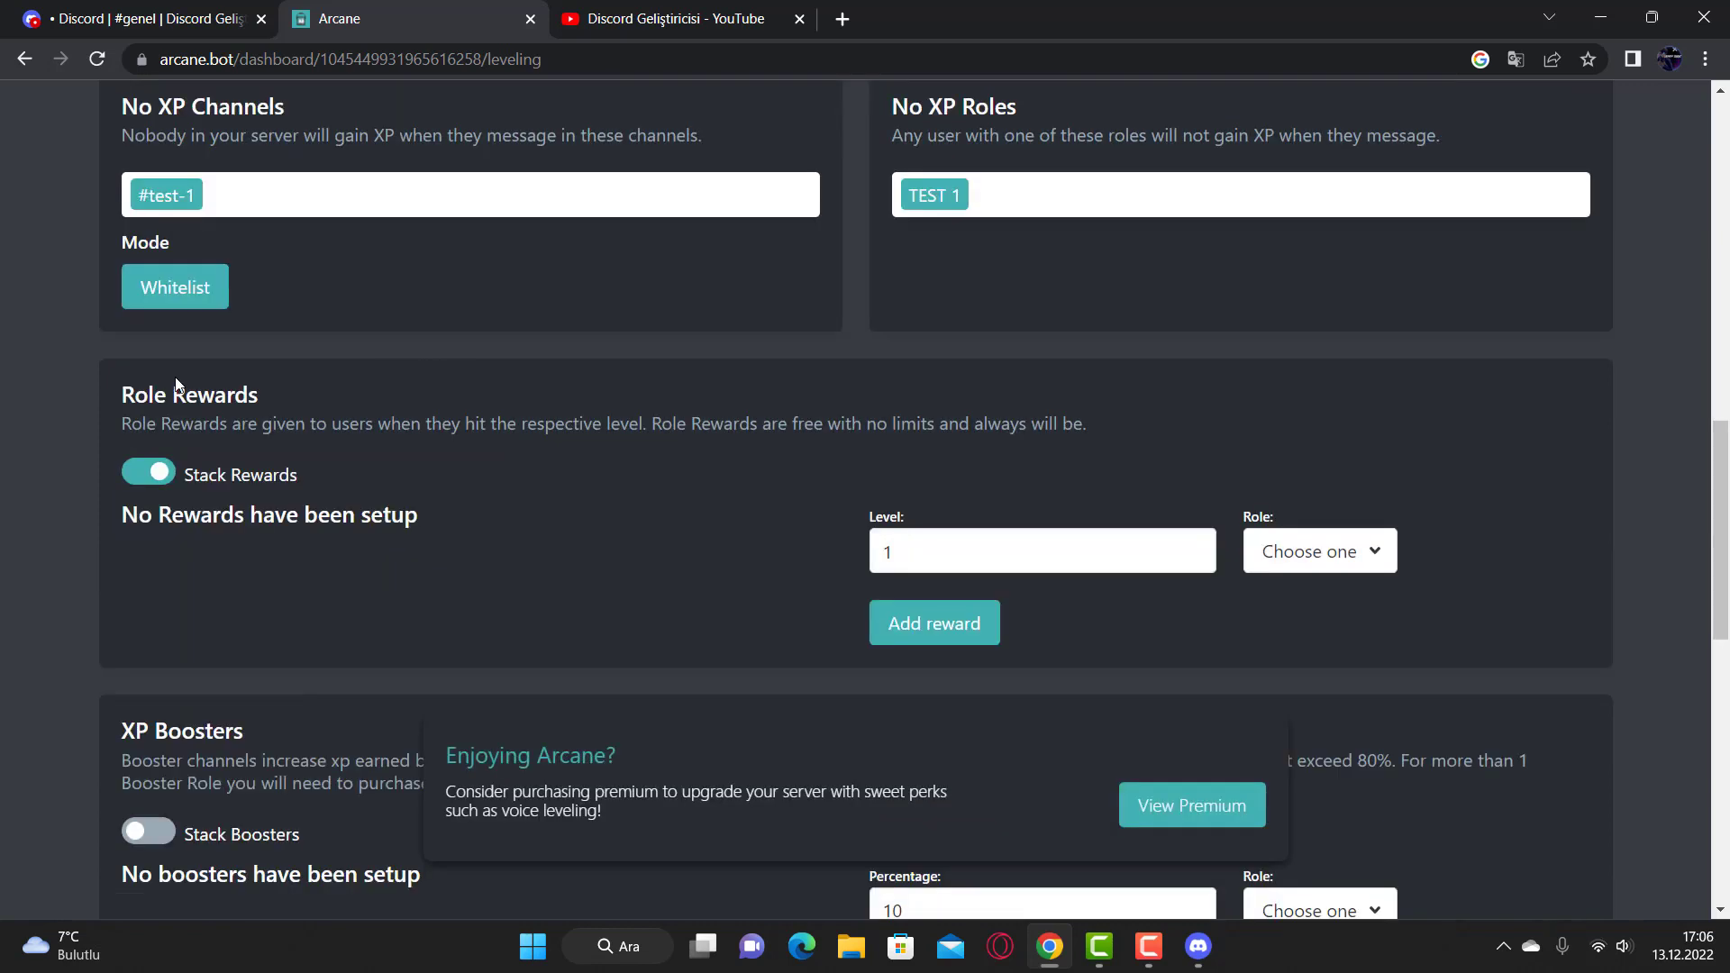
left_click(1273, 548)
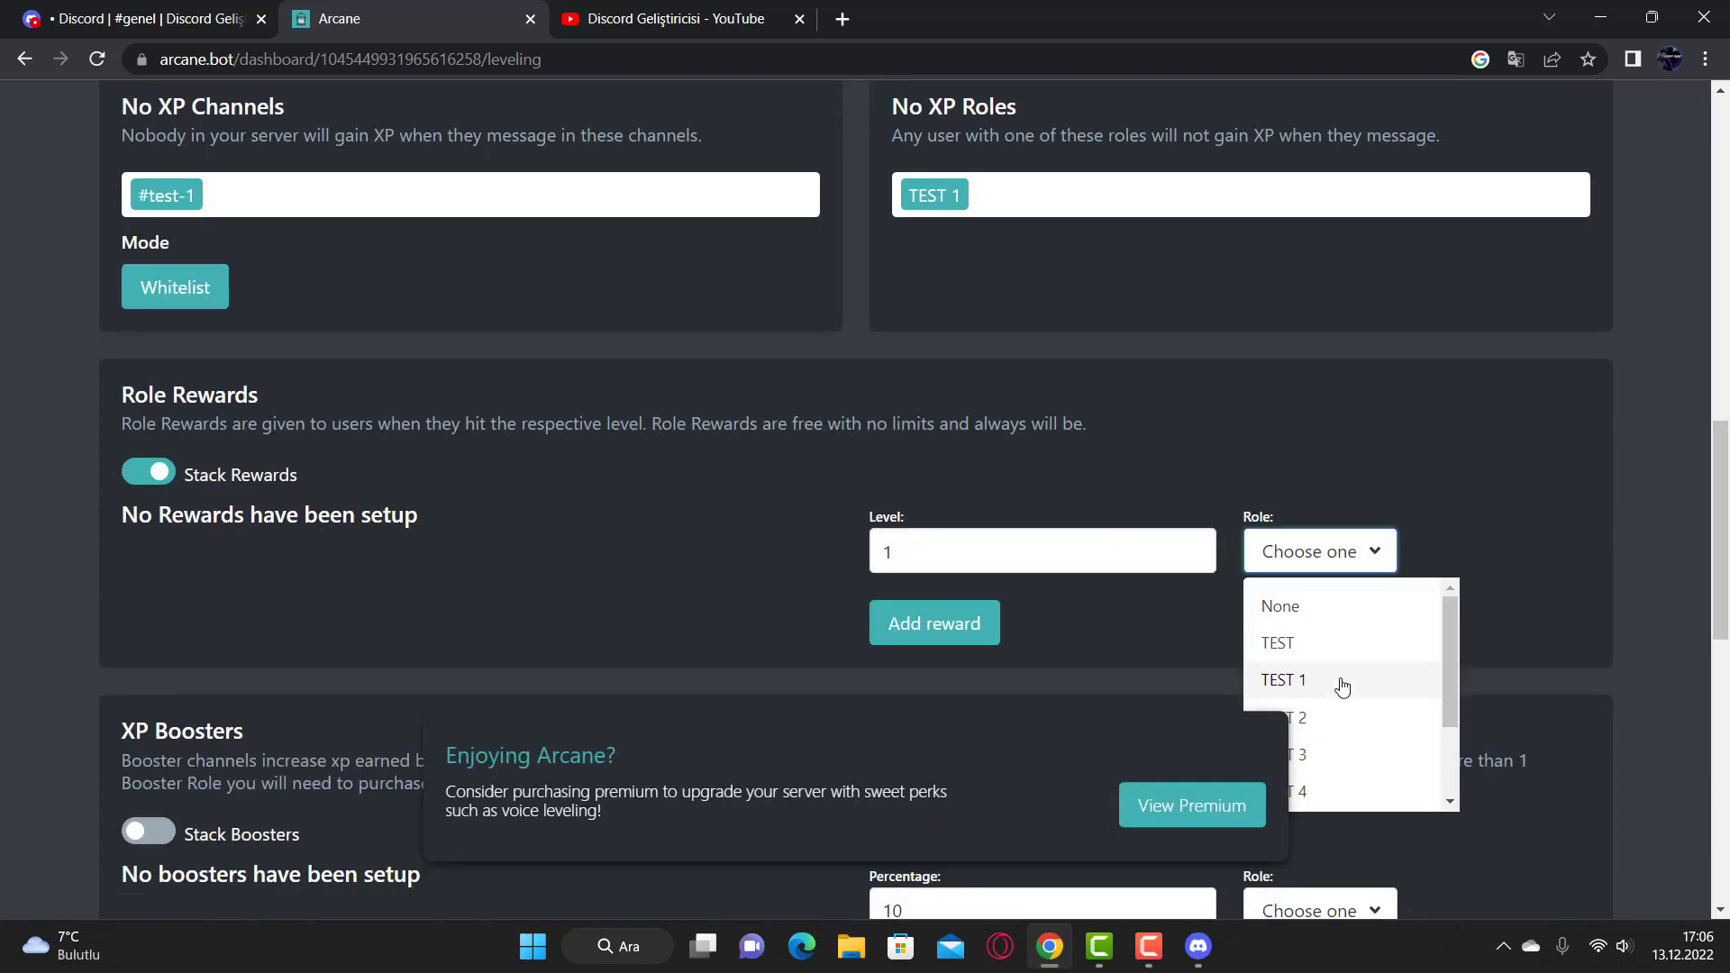
left_click(1337, 717)
scroll(1351, 365, "down", 1)
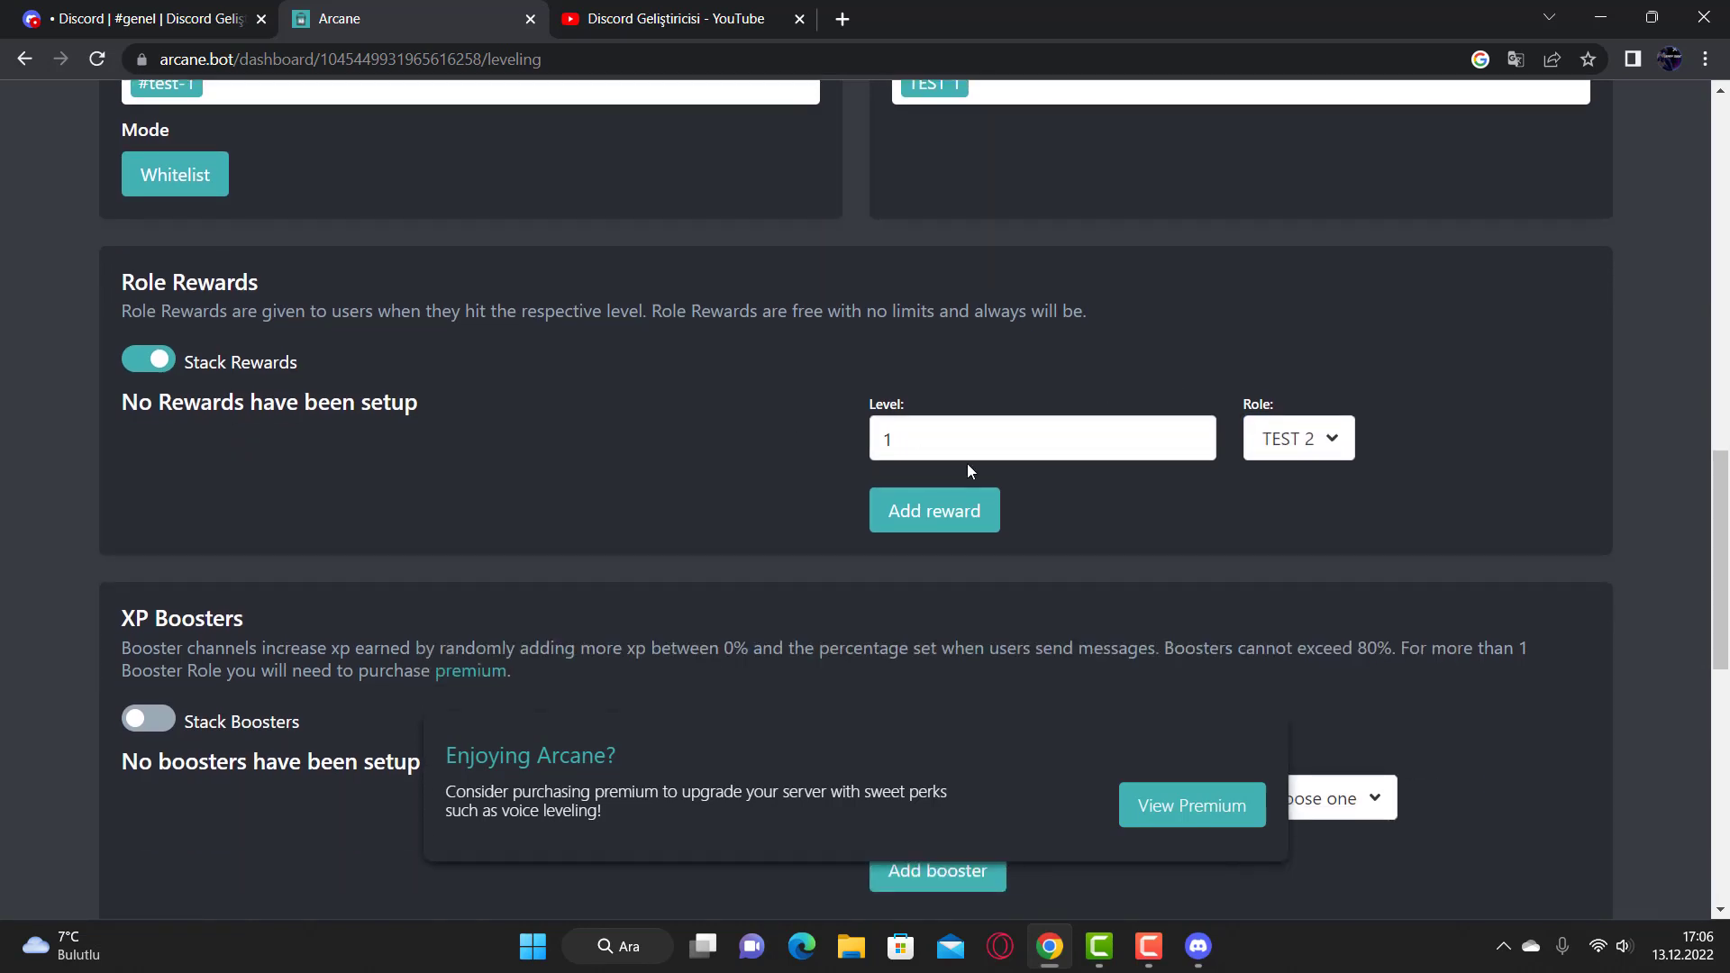
left_click_drag(964, 449, 838, 445)
type("5")
left_click(969, 512)
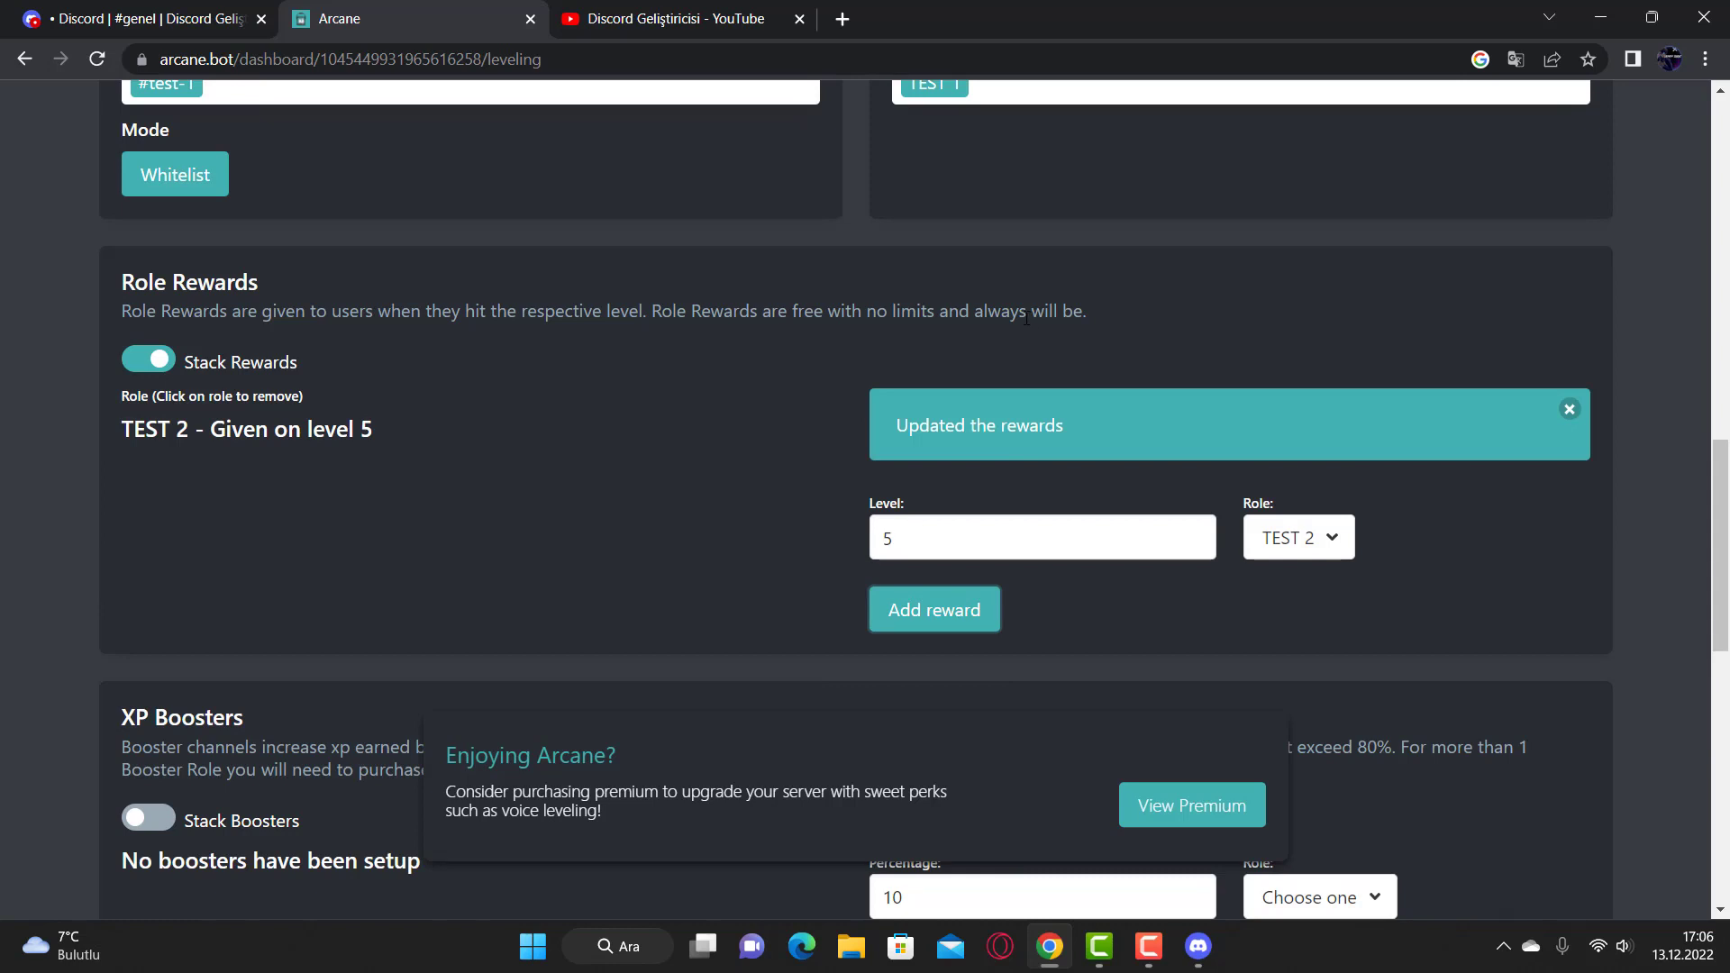
- Add a role reward that gives the TEST 3 role at level 10
left_click(1301, 537)
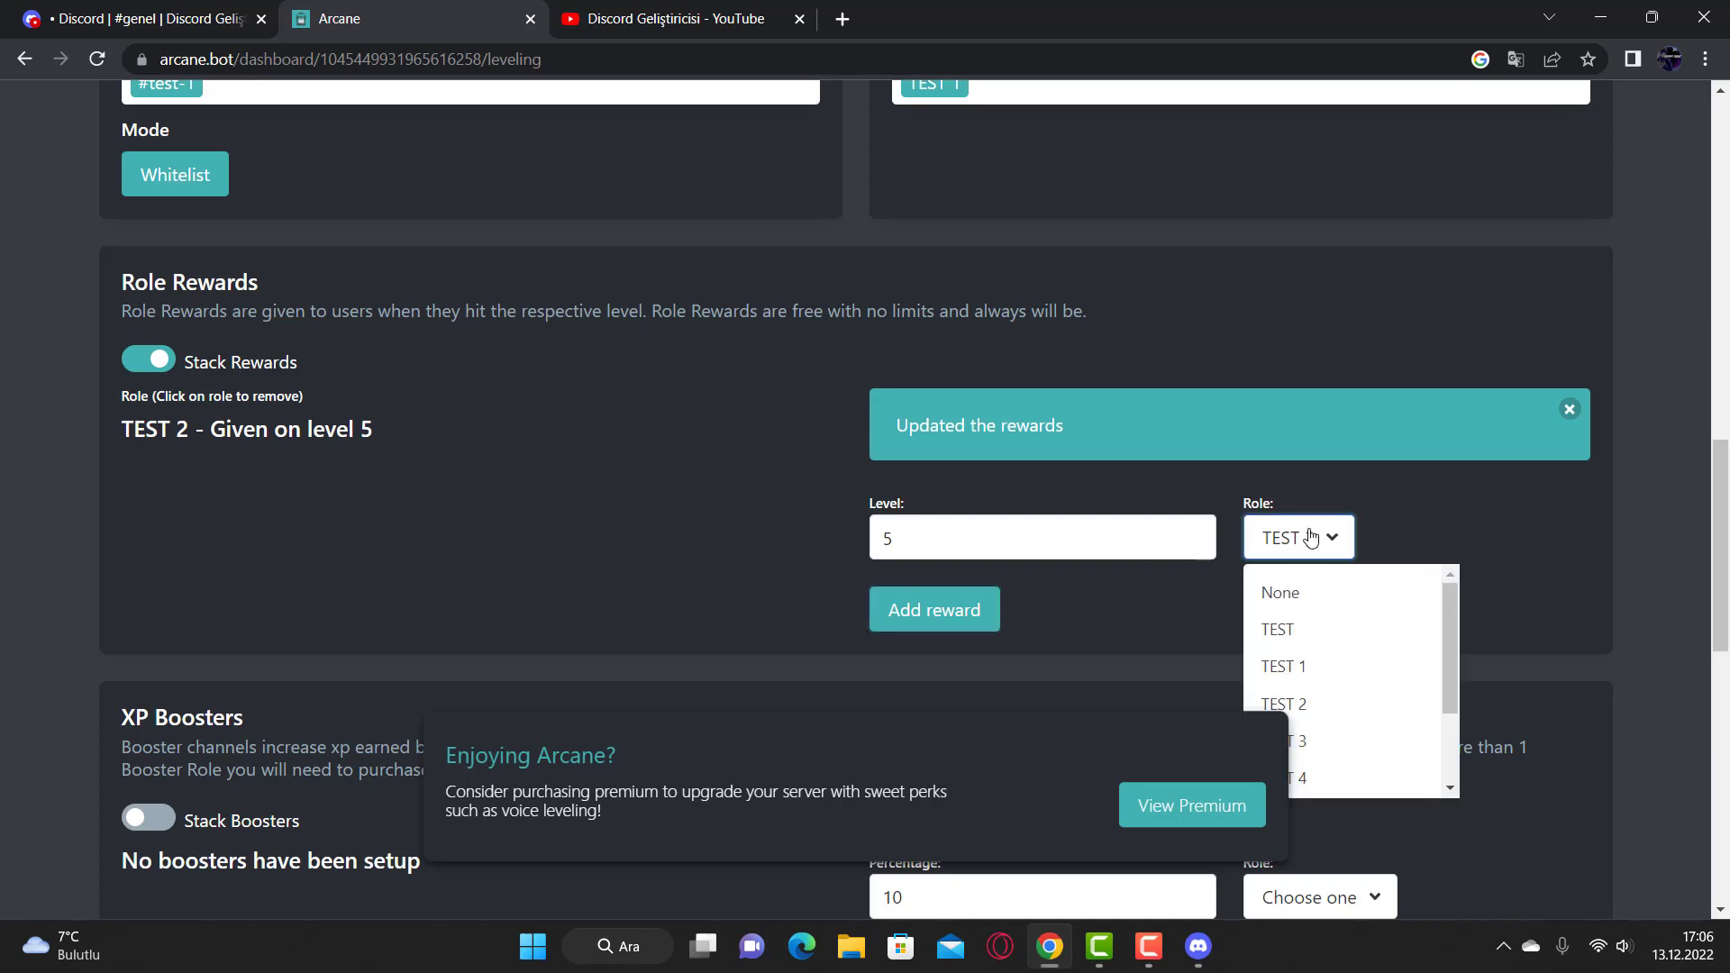
left_click(1385, 733)
double_click(943, 550)
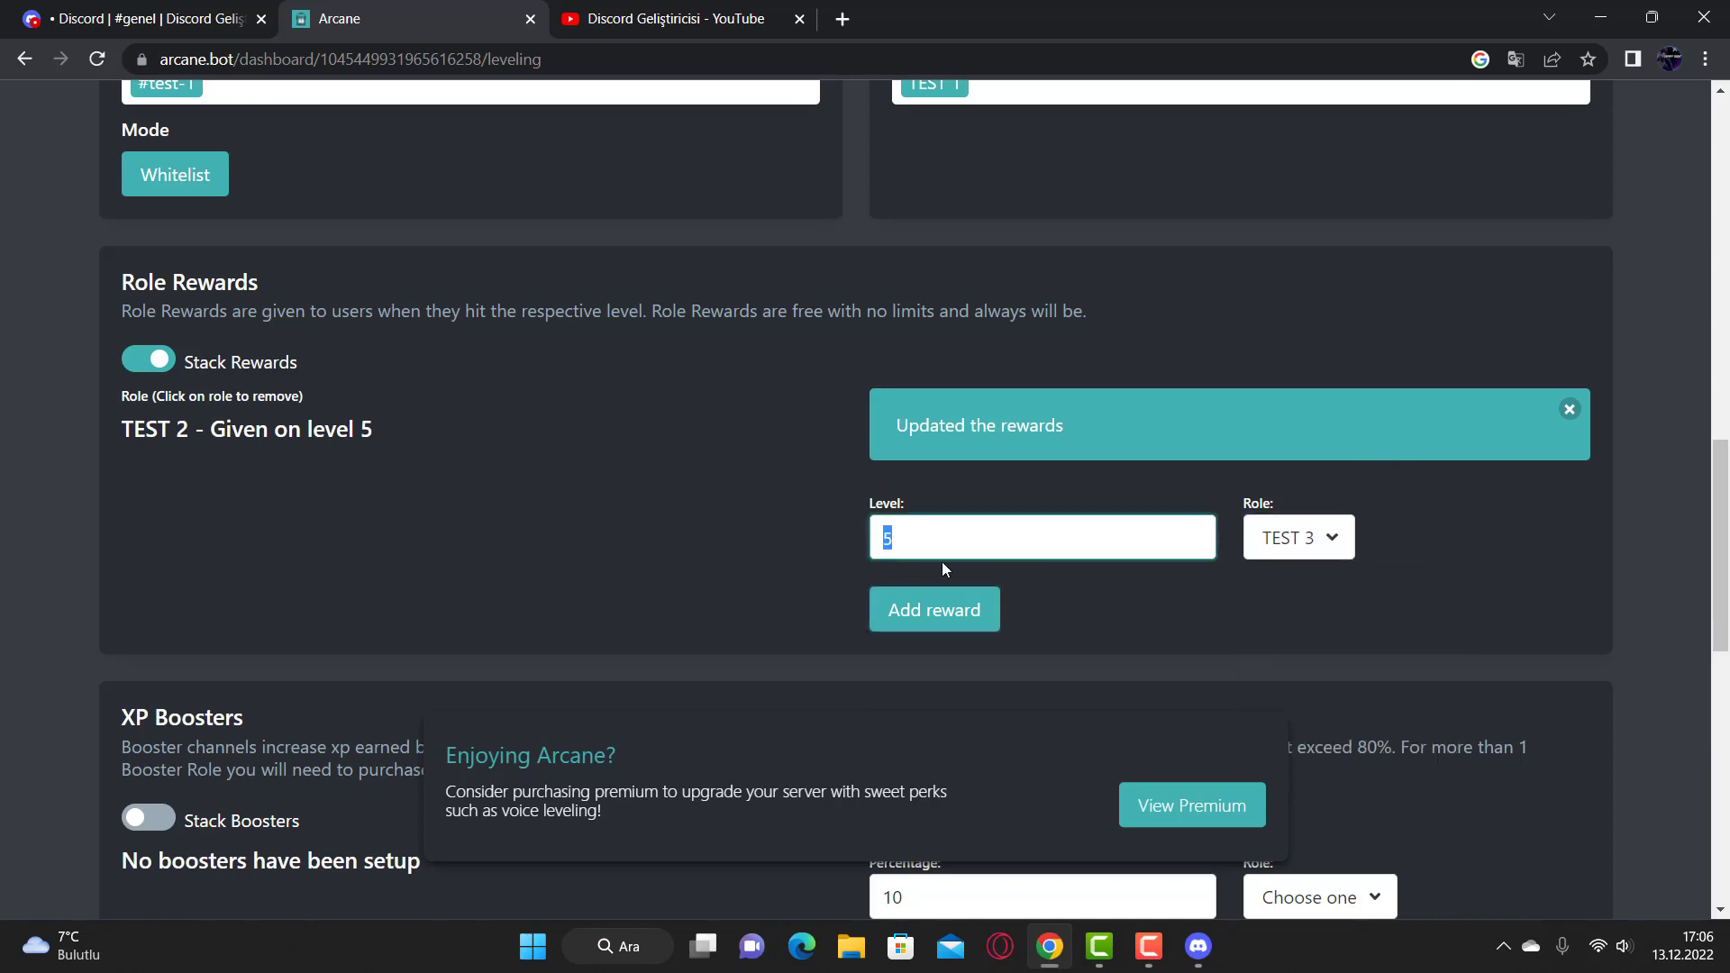
type("10")
left_click(959, 617)
- Add a role reward that gives the TEST 4 role at level 15
left_click(1297, 541)
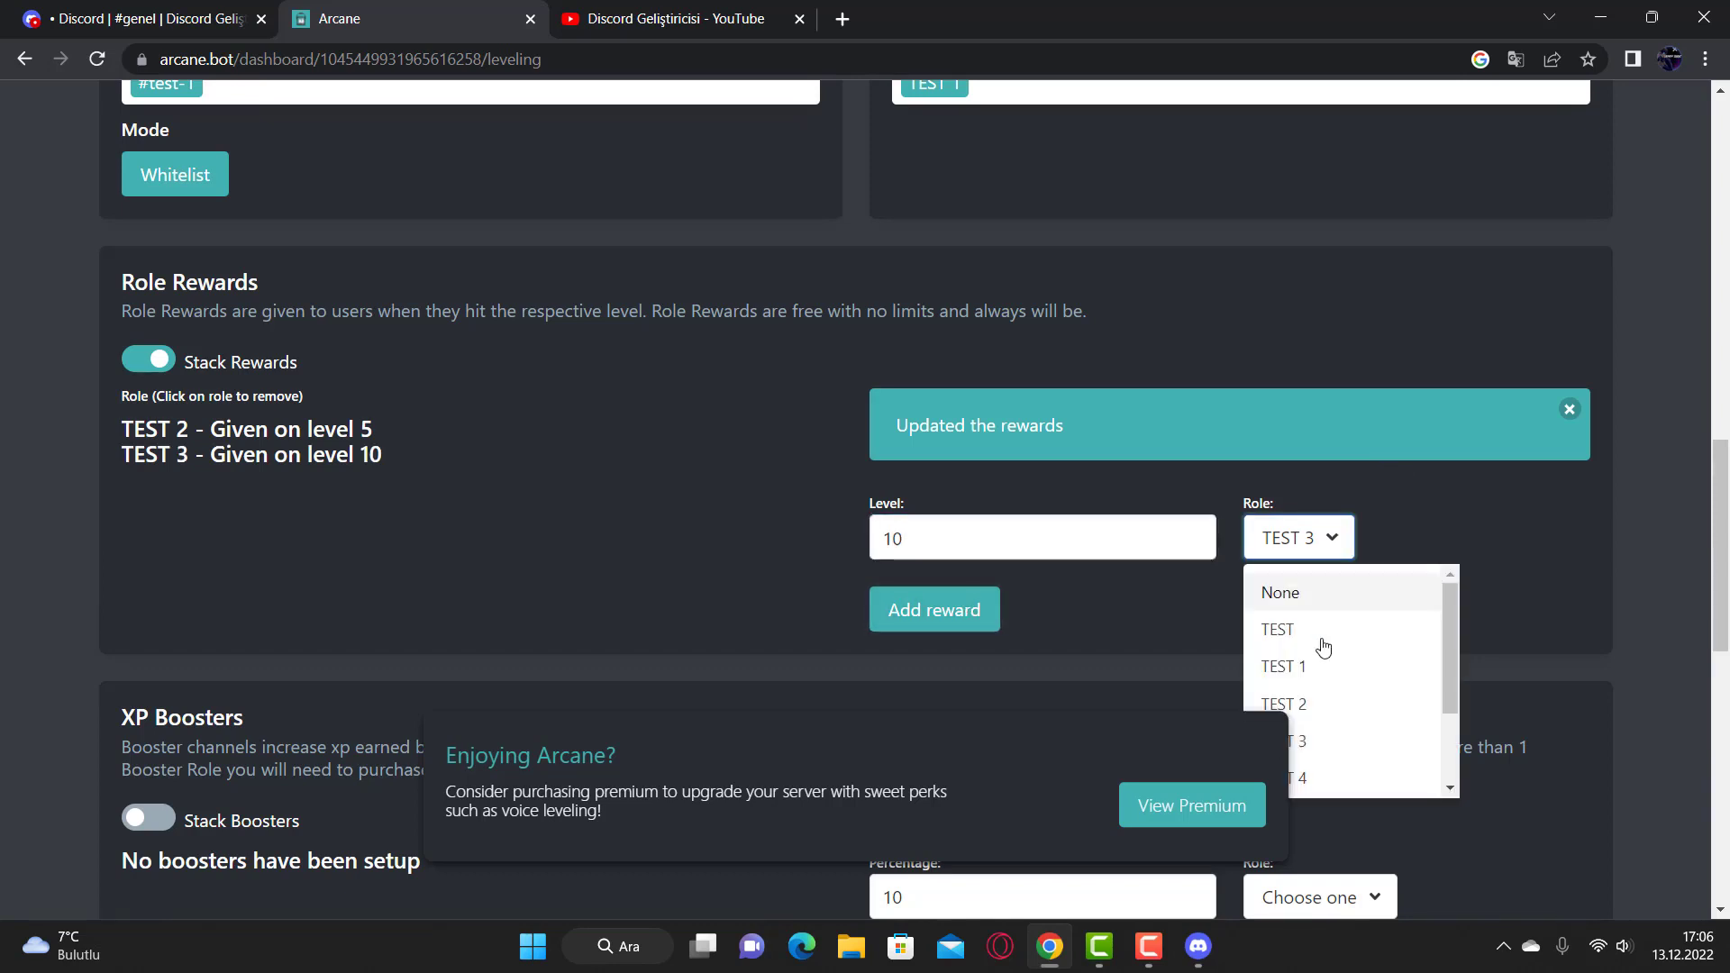
left_click(1342, 772)
double_click(892, 537)
type("15")
left_click(934, 610)
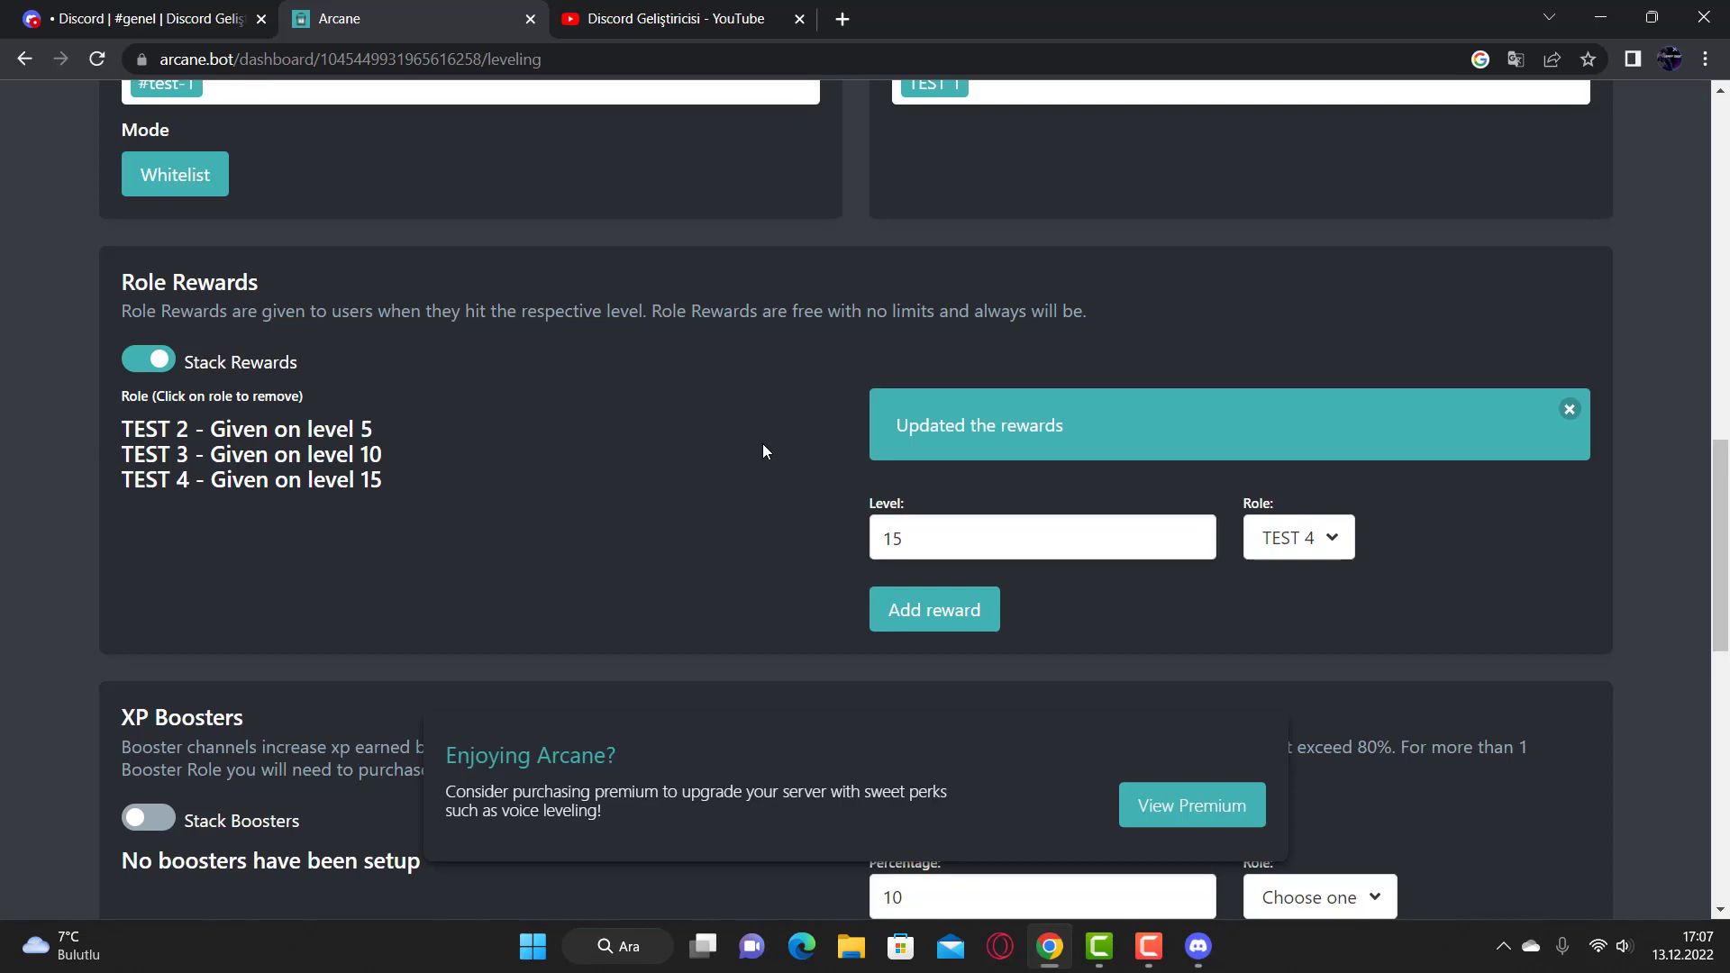
- Add an XP booster of 40% for the Abone role
scroll(786, 450, "down", 5)
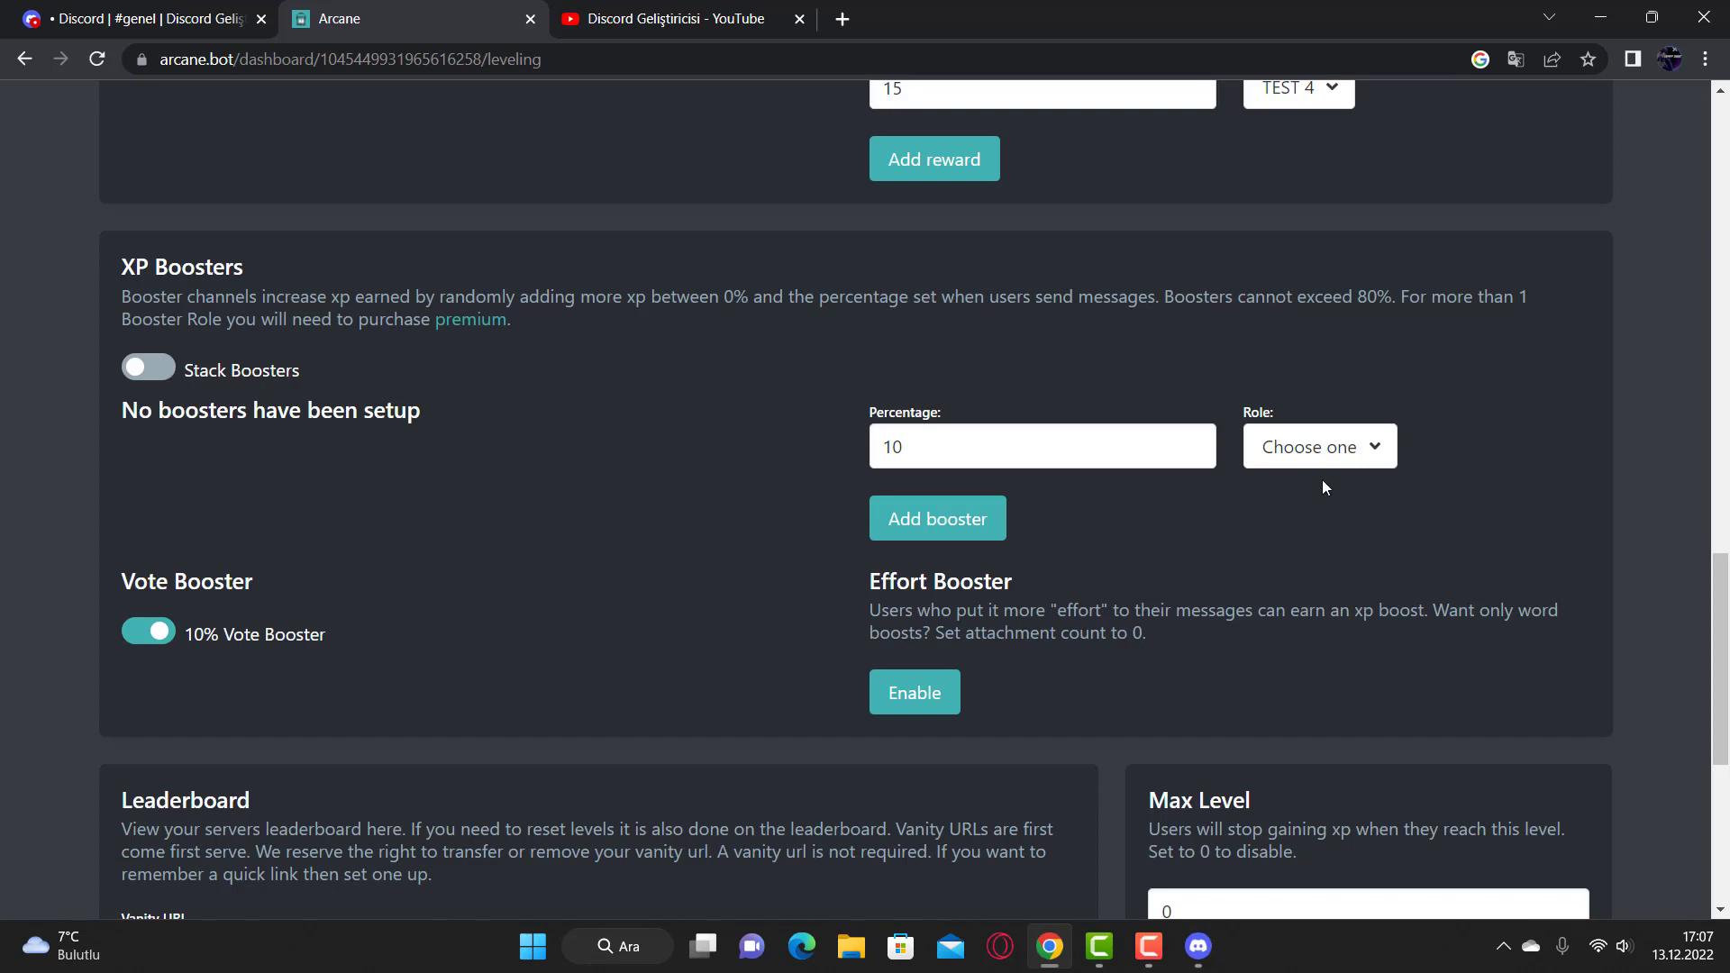
left_click(1313, 448)
scroll(1340, 659, "down", 2)
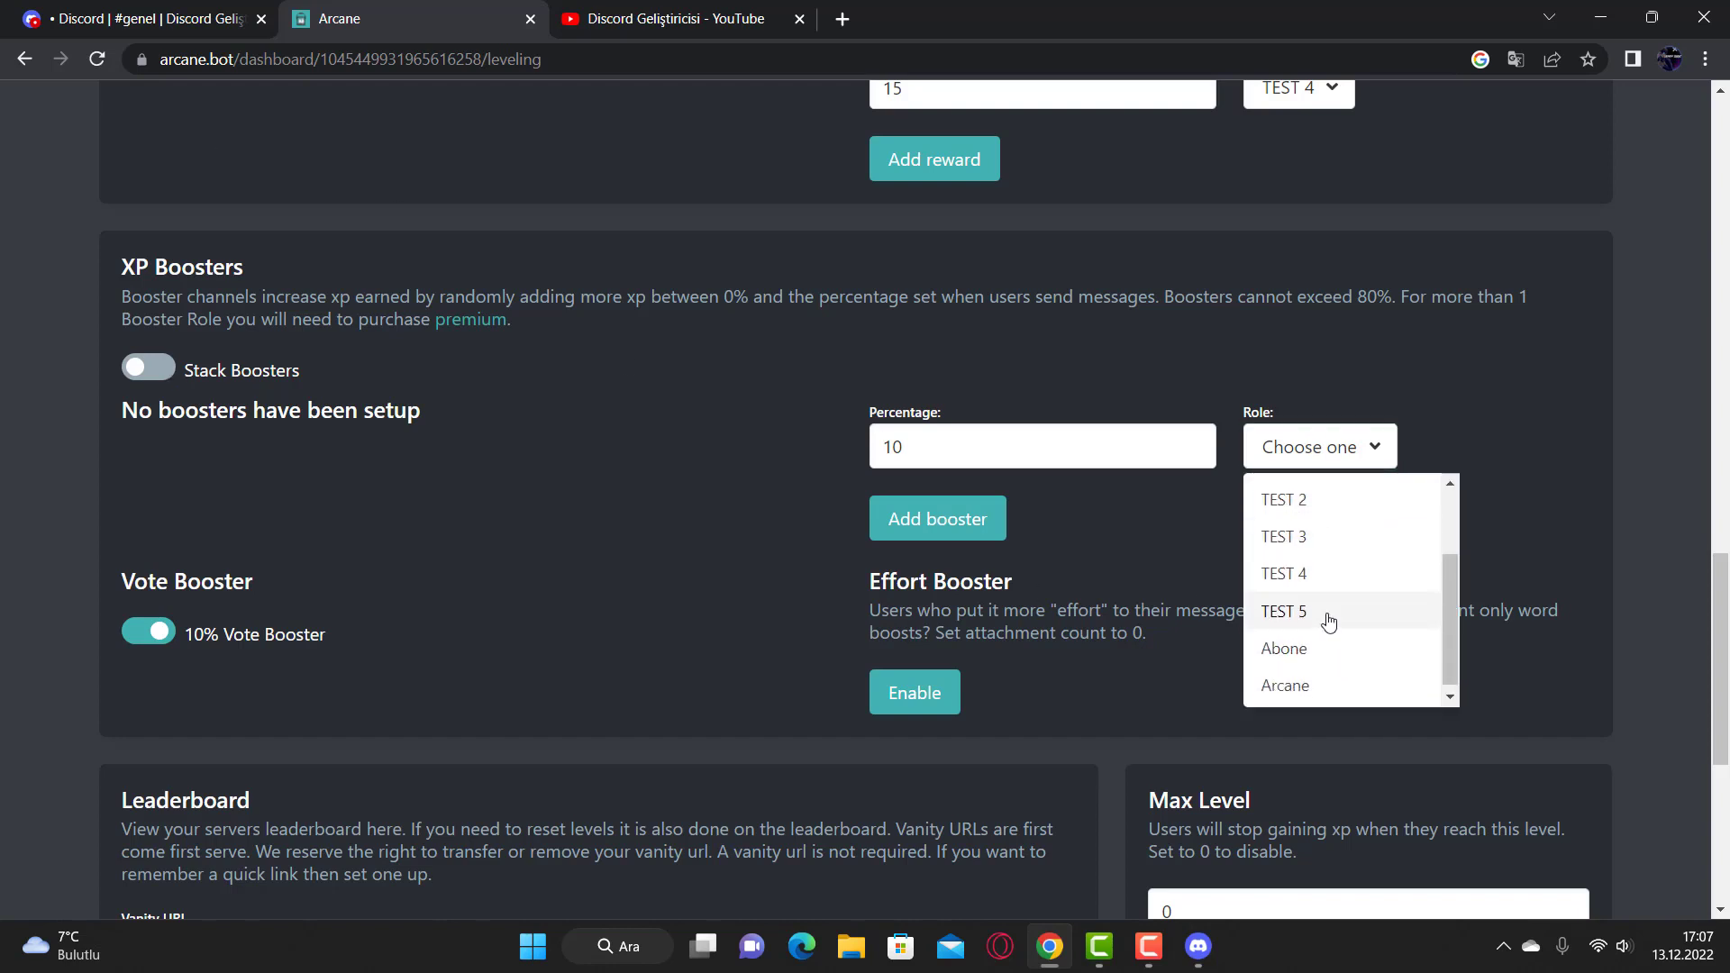
left_click(1324, 610)
left_click(1331, 448)
left_click(1306, 648)
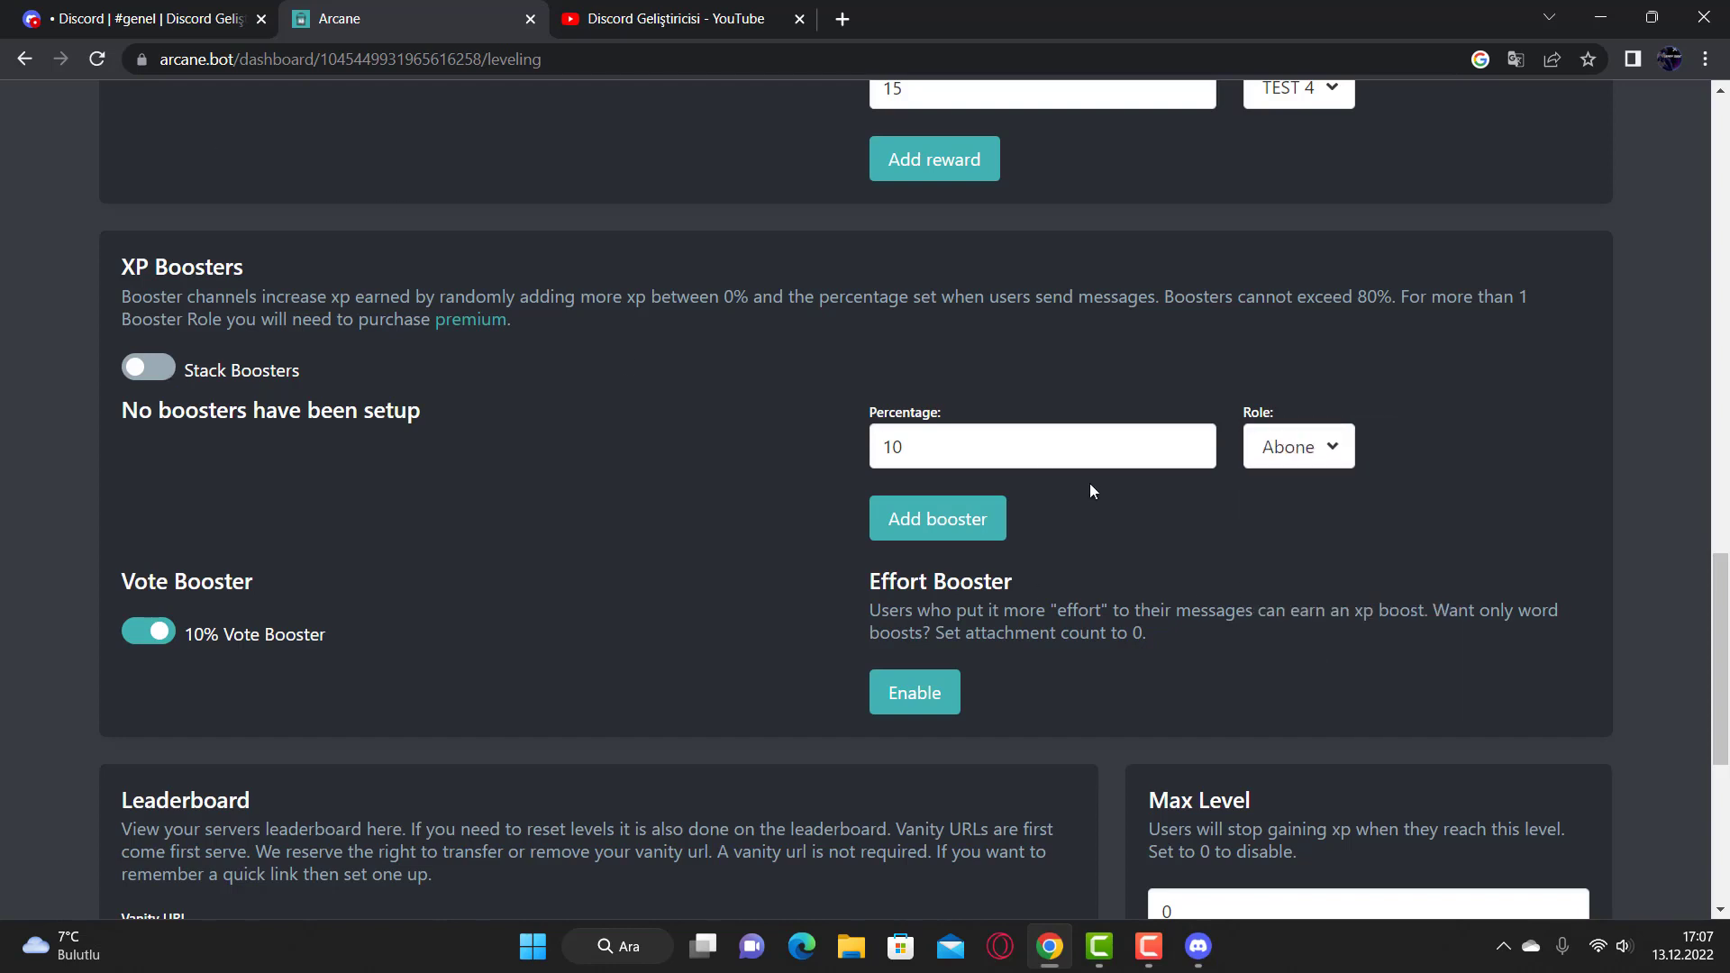
left_click_drag(982, 447, 798, 445)
type("400")
key("BackSpace")
left_click(963, 532)
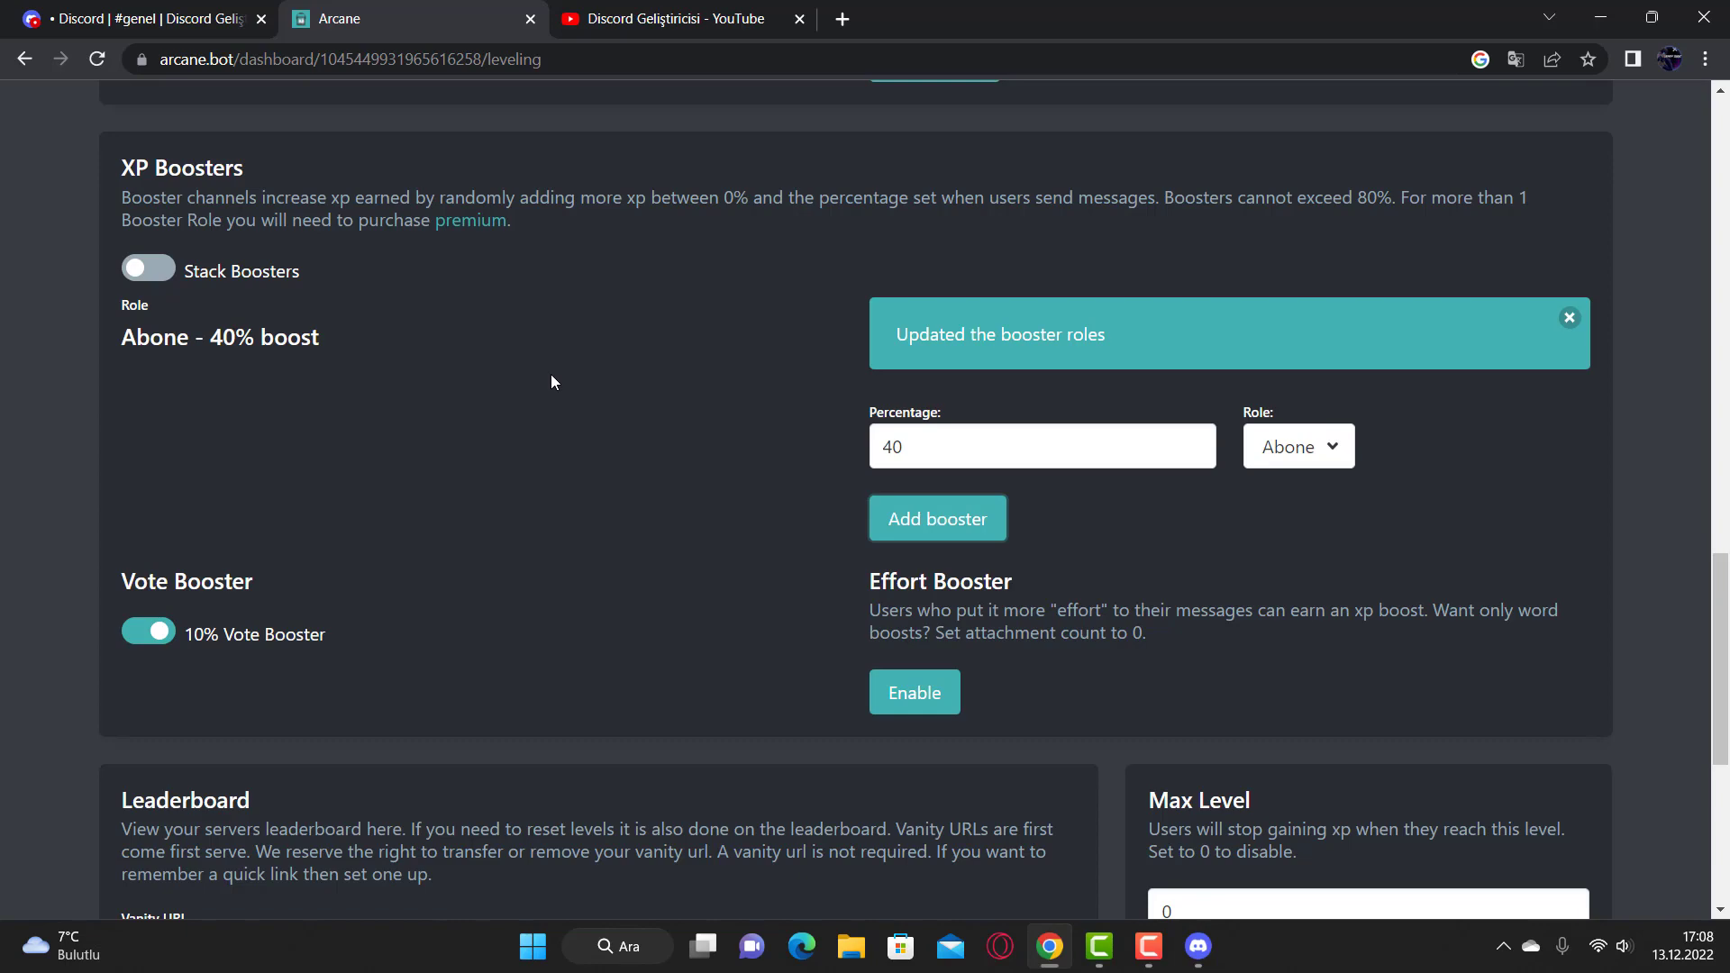
- Set the Max Level at which users stop gaining XP to 100
scroll(504, 419, "down", 3)
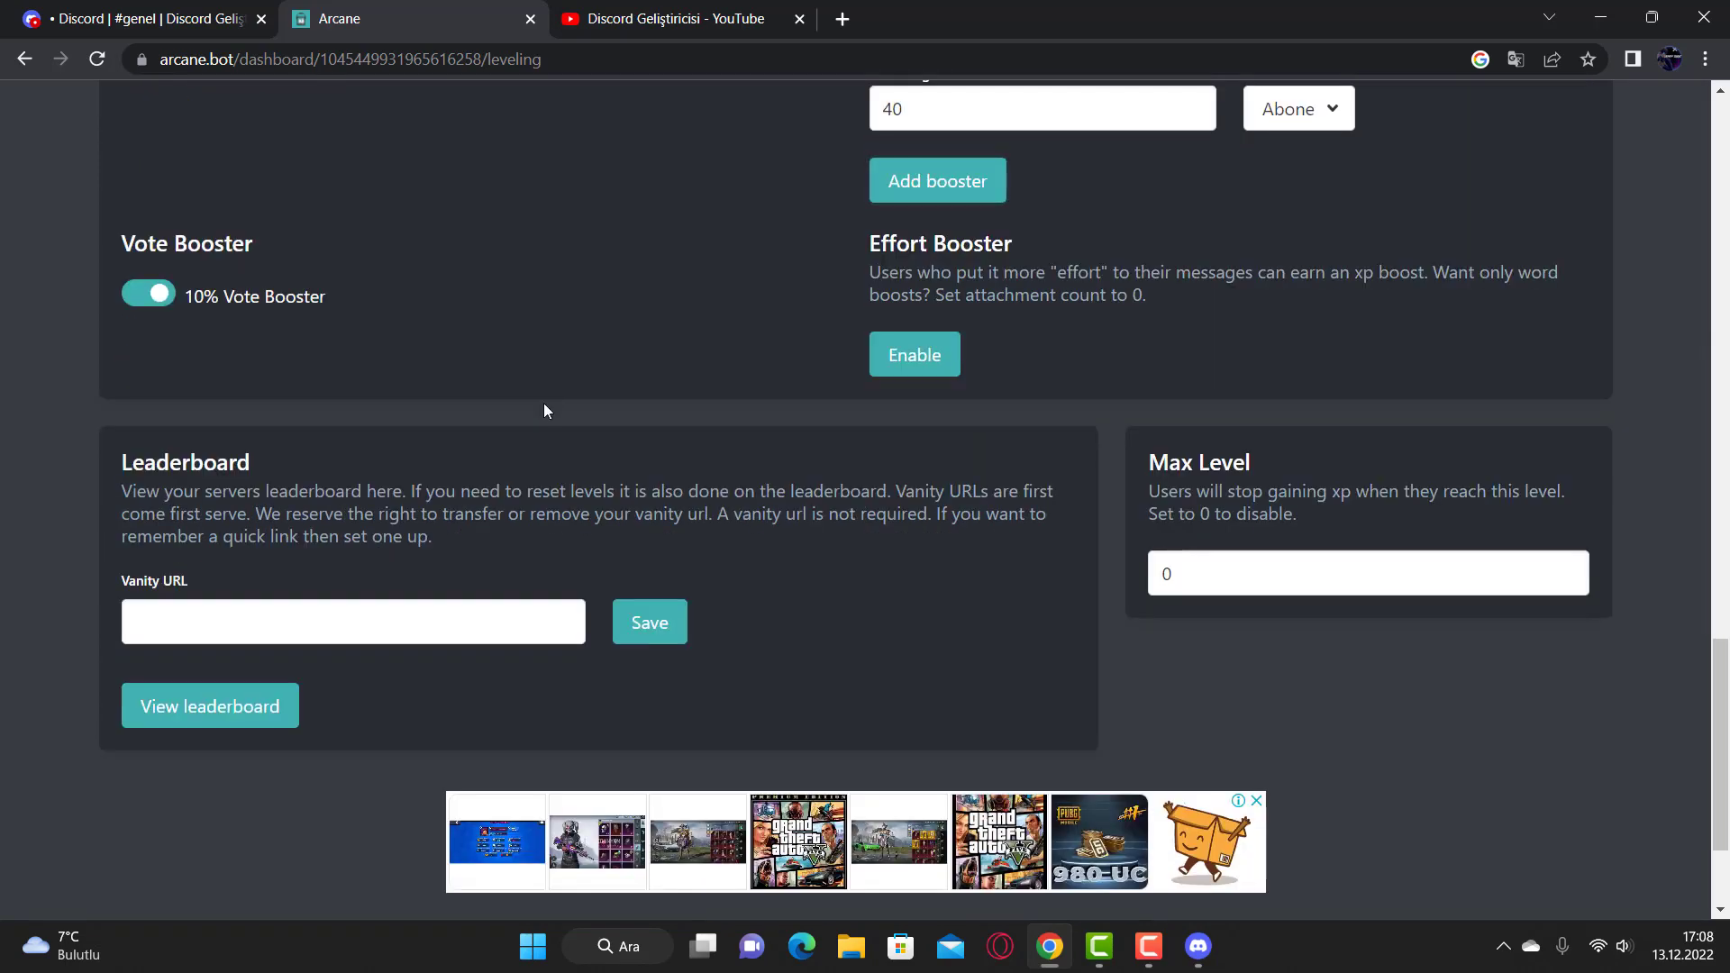
double_click(1242, 565)
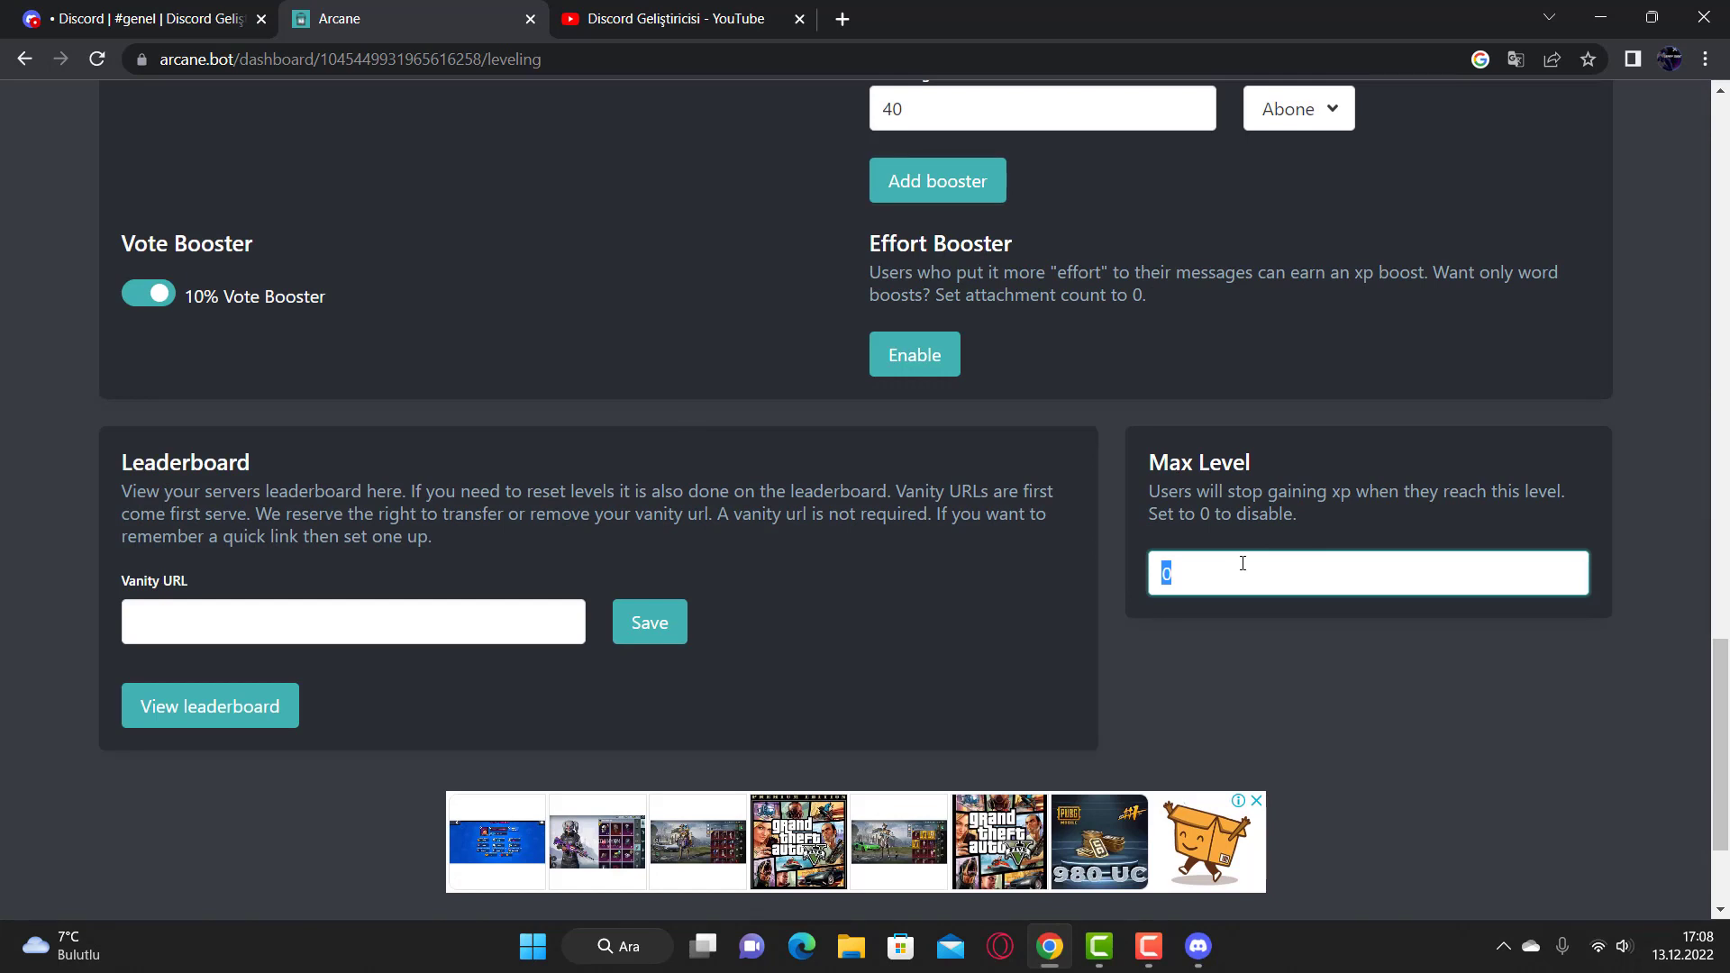
type("100")
left_click(1282, 691)
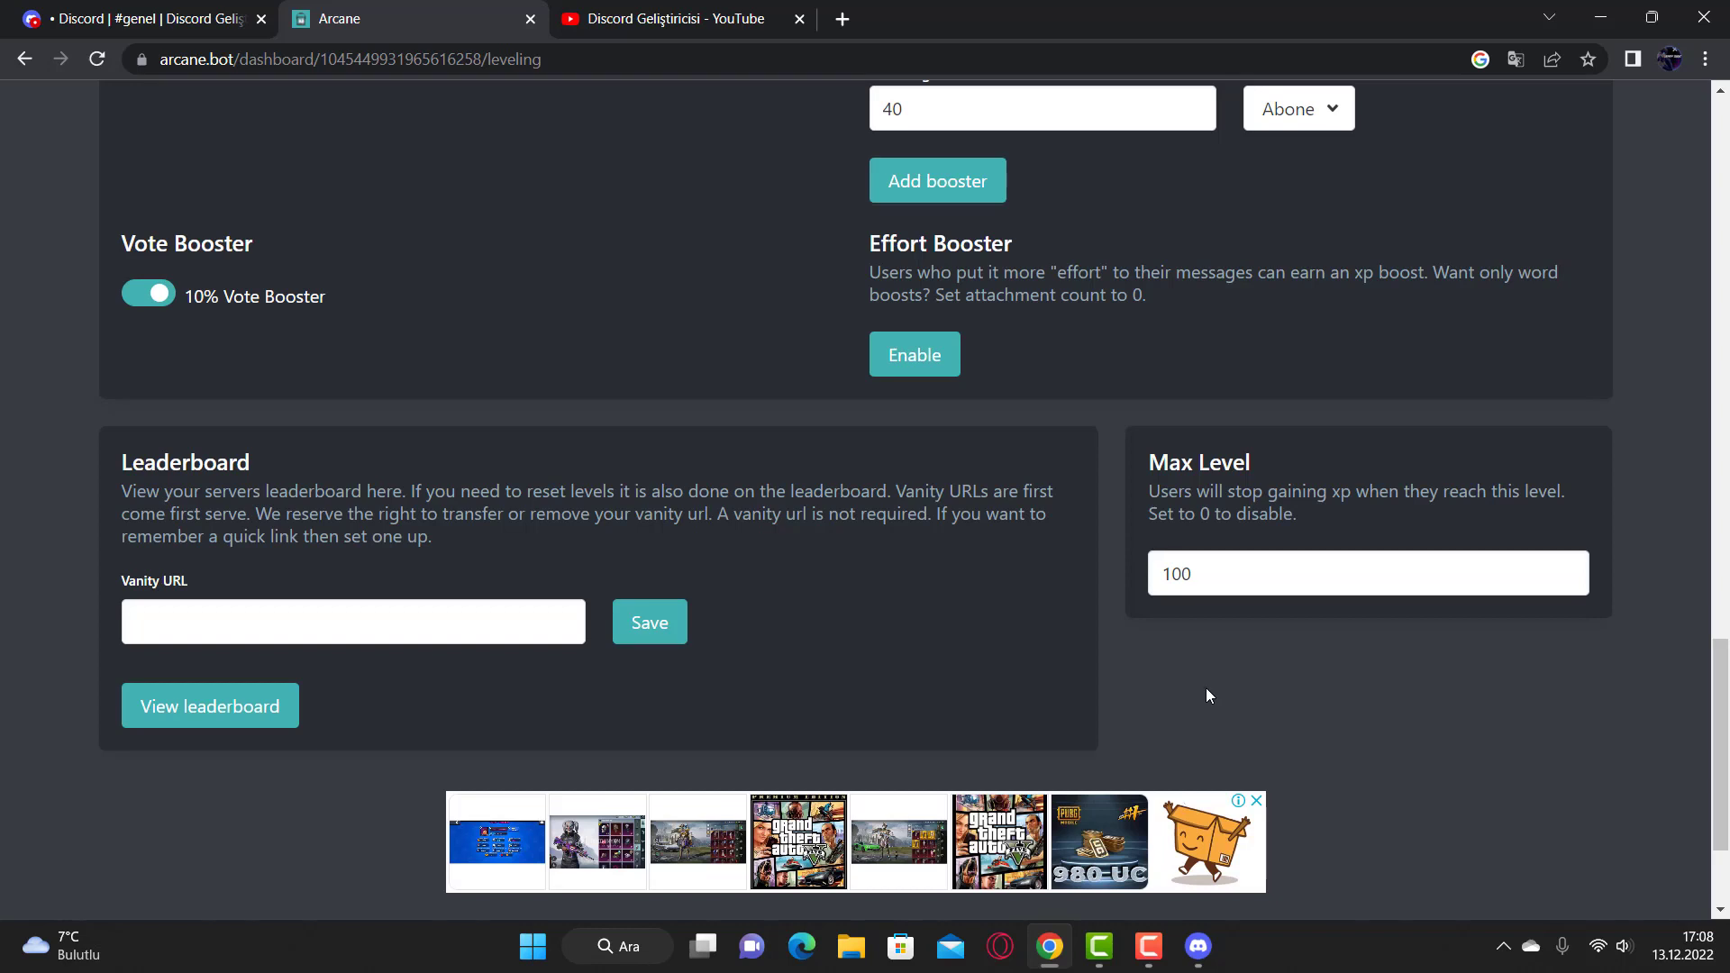
- Set the leaderboard's vanity URL to "discordgeliştiricisi" and save it
left_click(531, 614)
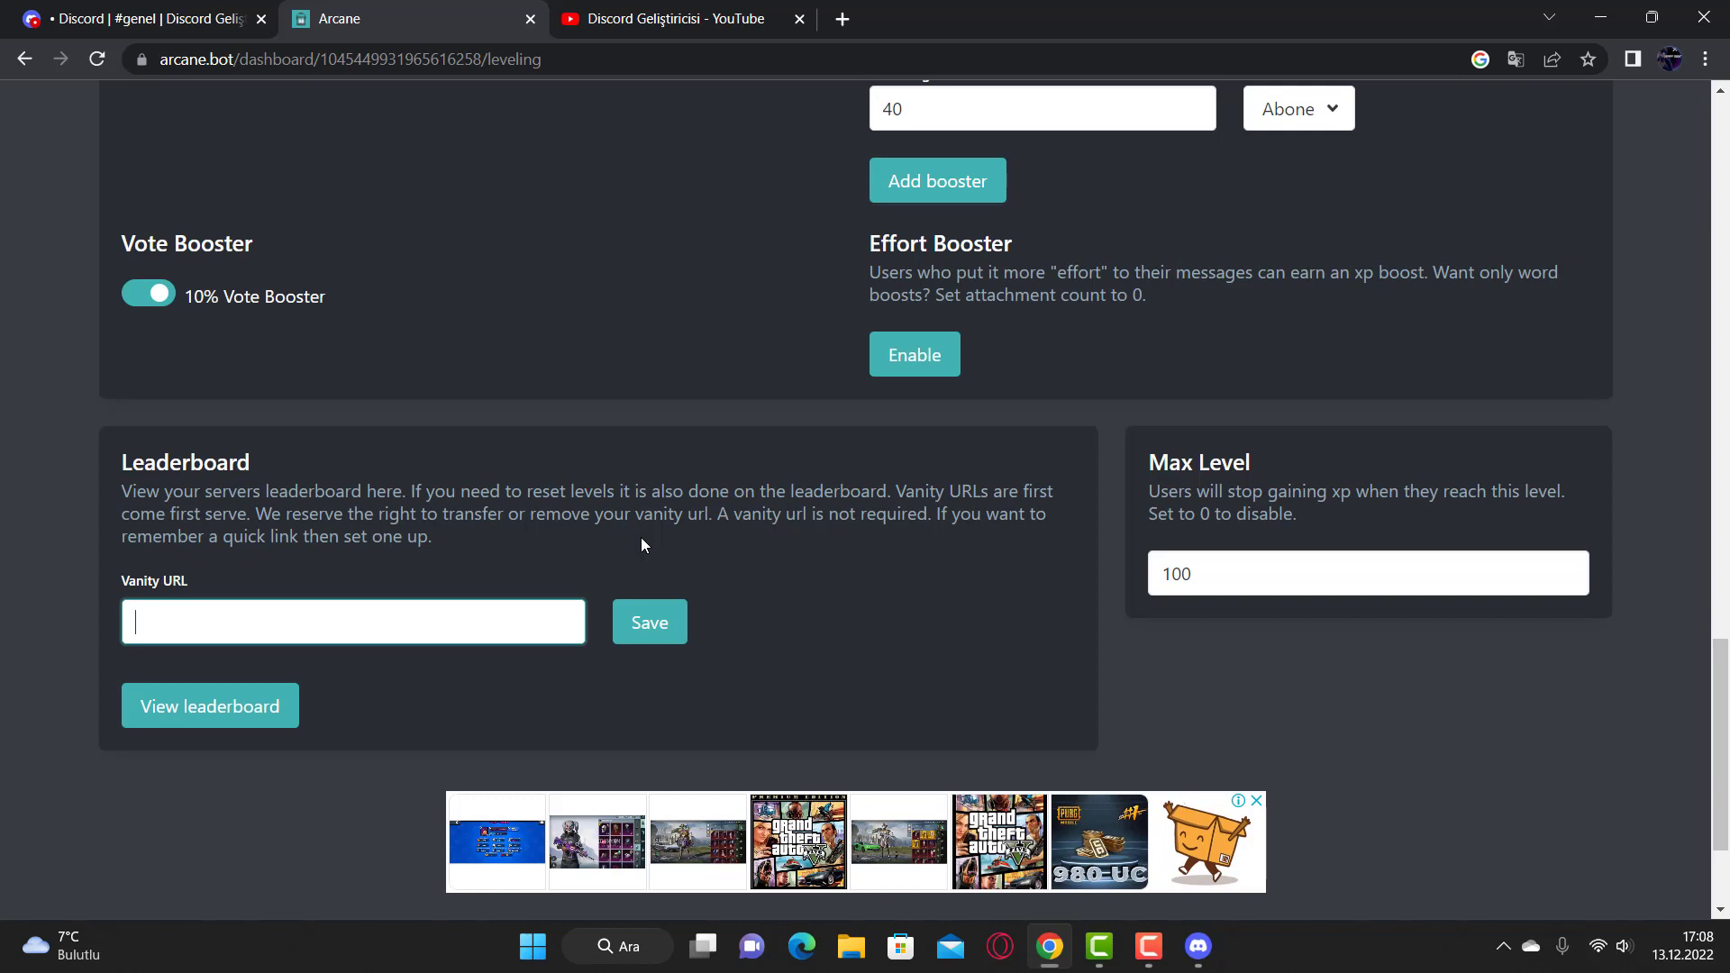
type("discordgeliştiriciaa")
key("BackSpace")
key("BackSpace")
type("si")
left_click(666, 613)
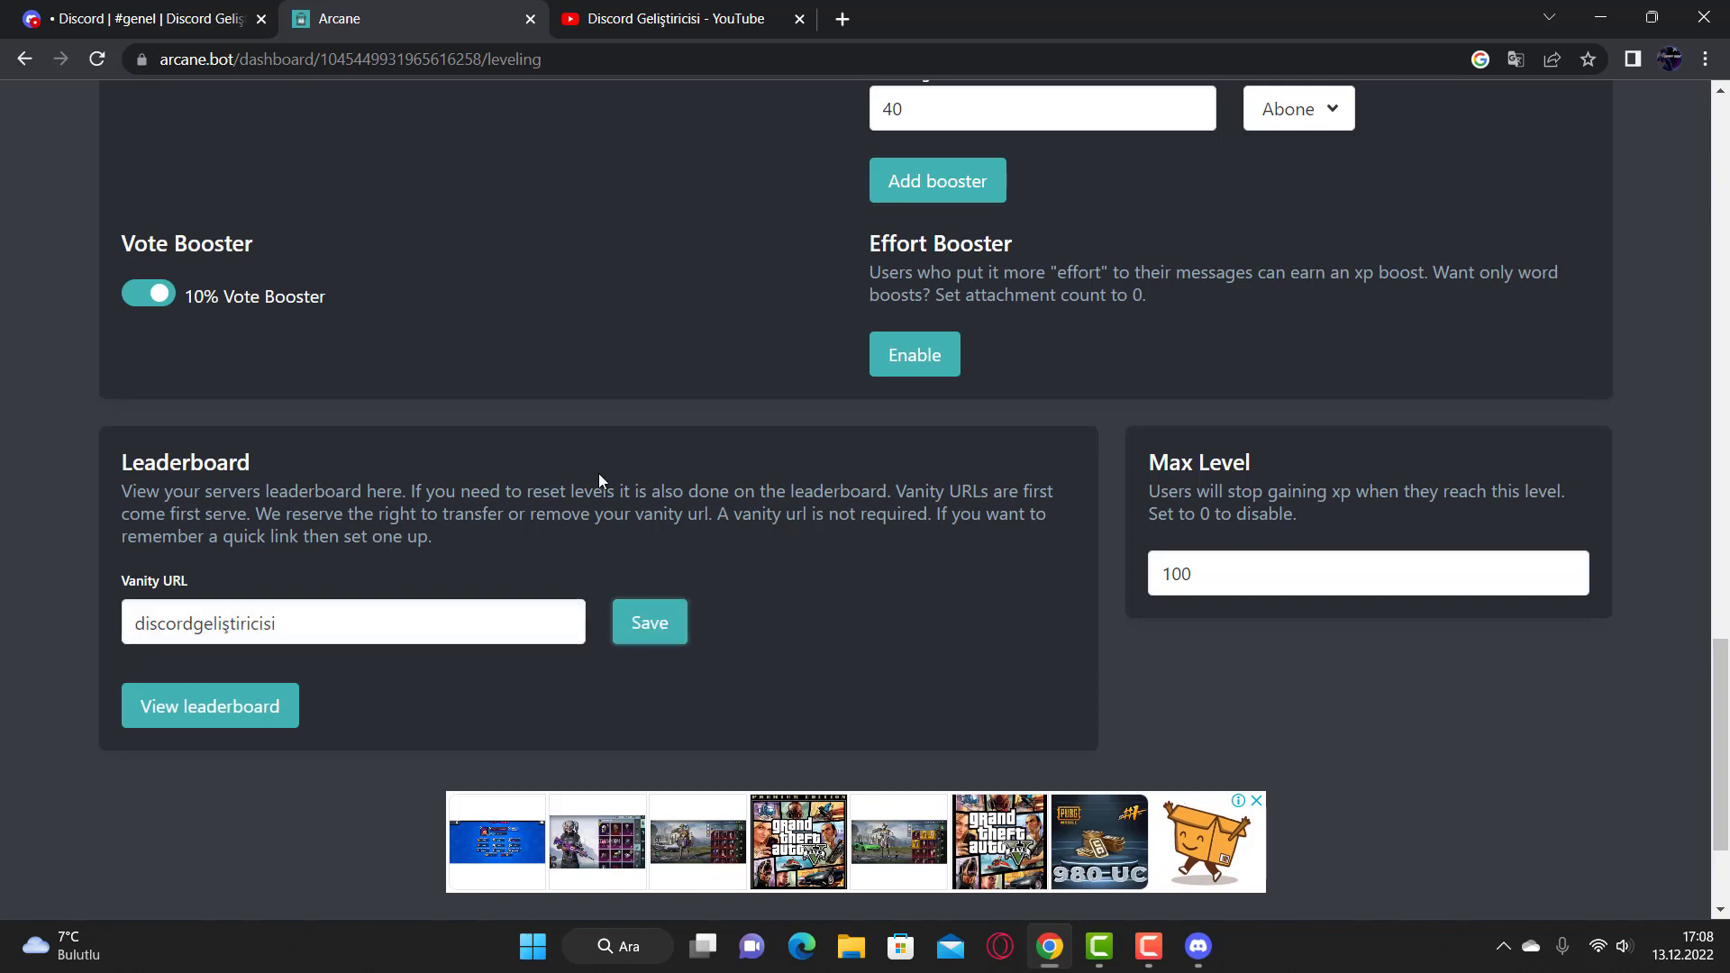
- Open the server's leaderboard page and examine its web address, standings and role rewards
left_click(237, 707)
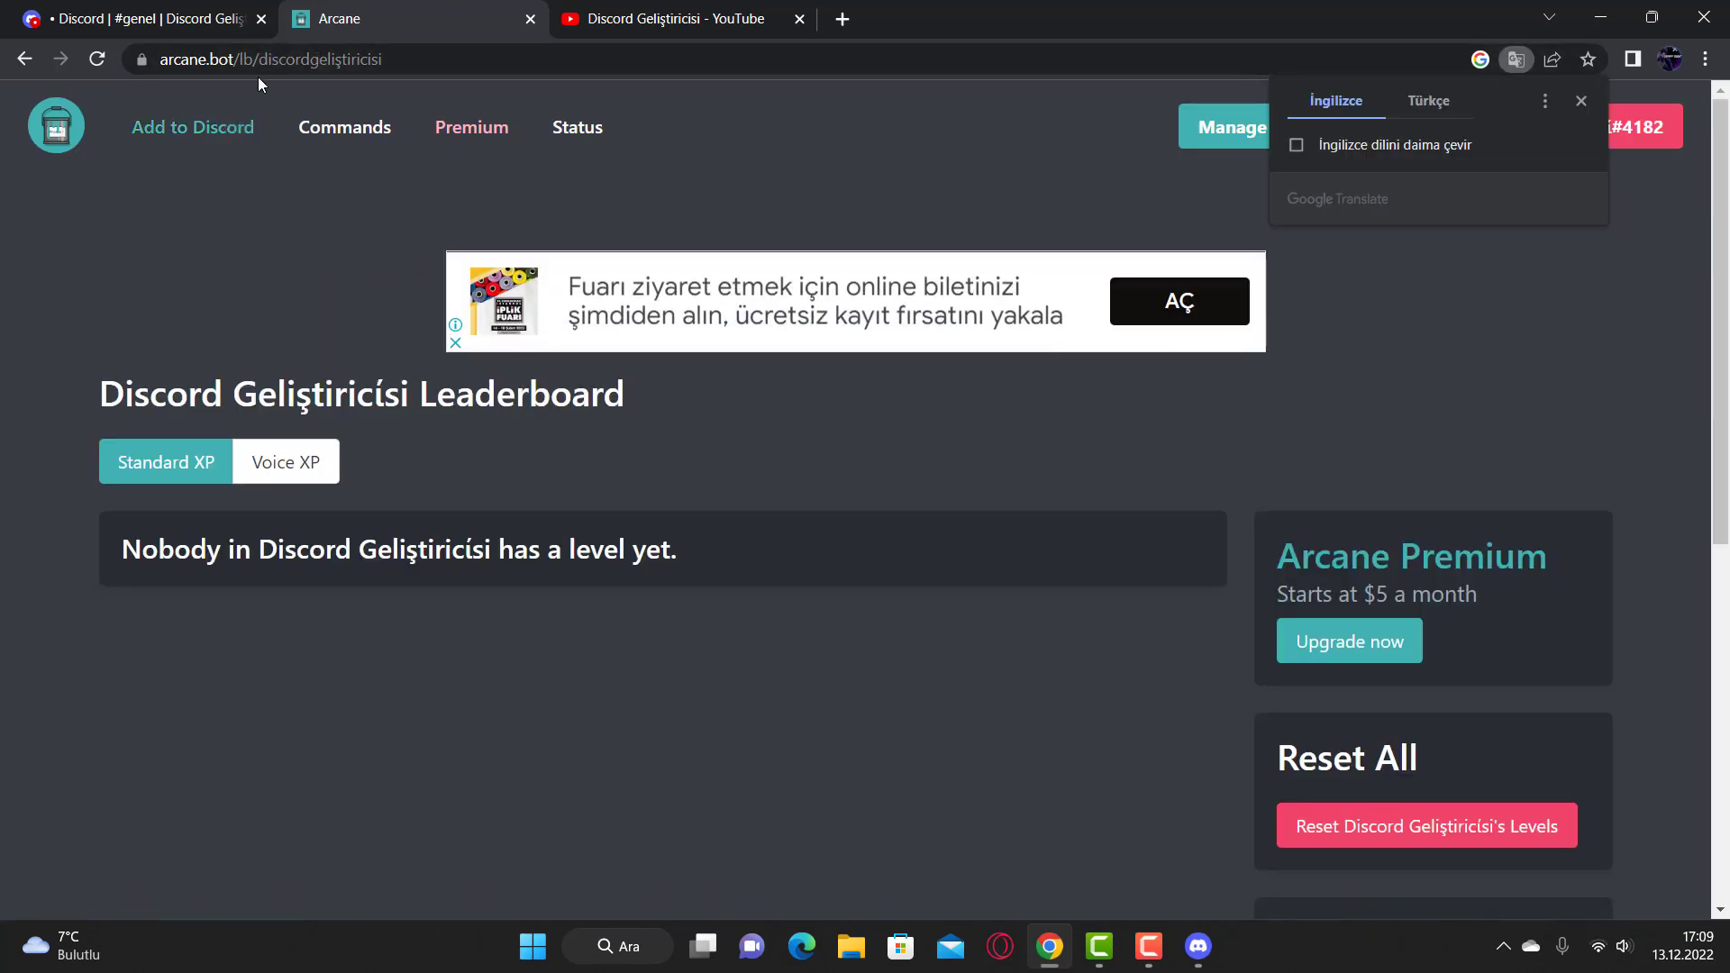
left_click_drag(259, 58, 418, 58)
left_click(570, 164)
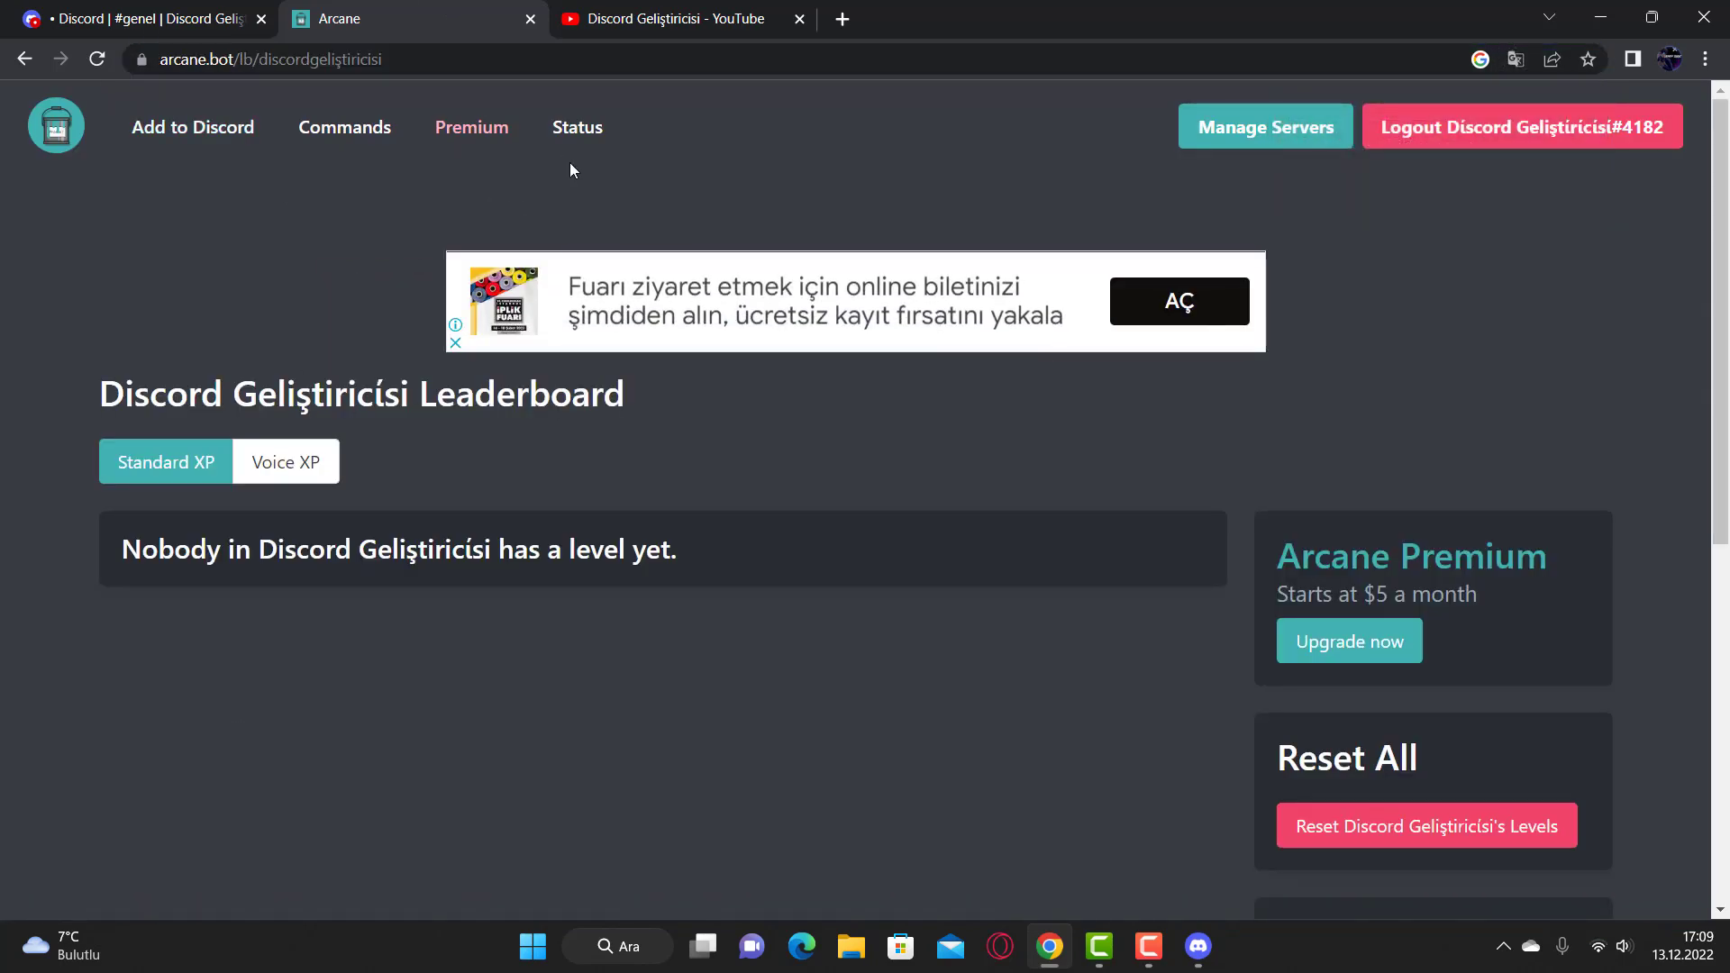
scroll(717, 310, "down", 5)
scroll(819, 398, "up", 5)
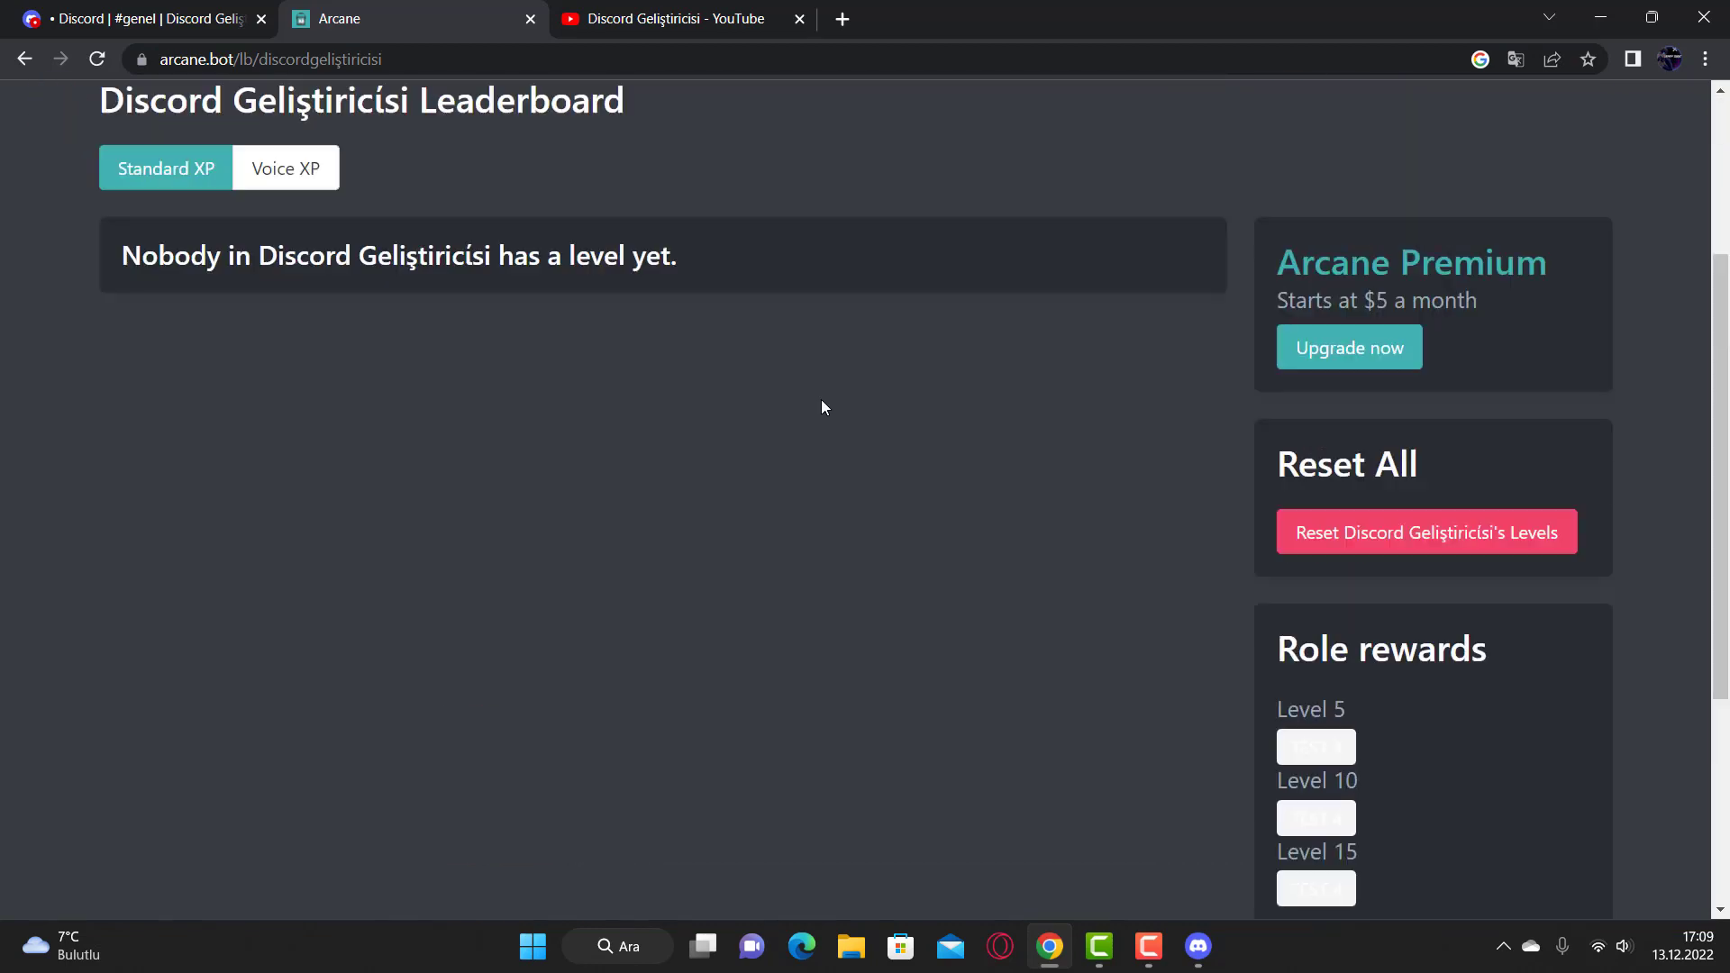
scroll(490, 570, "down", 1)
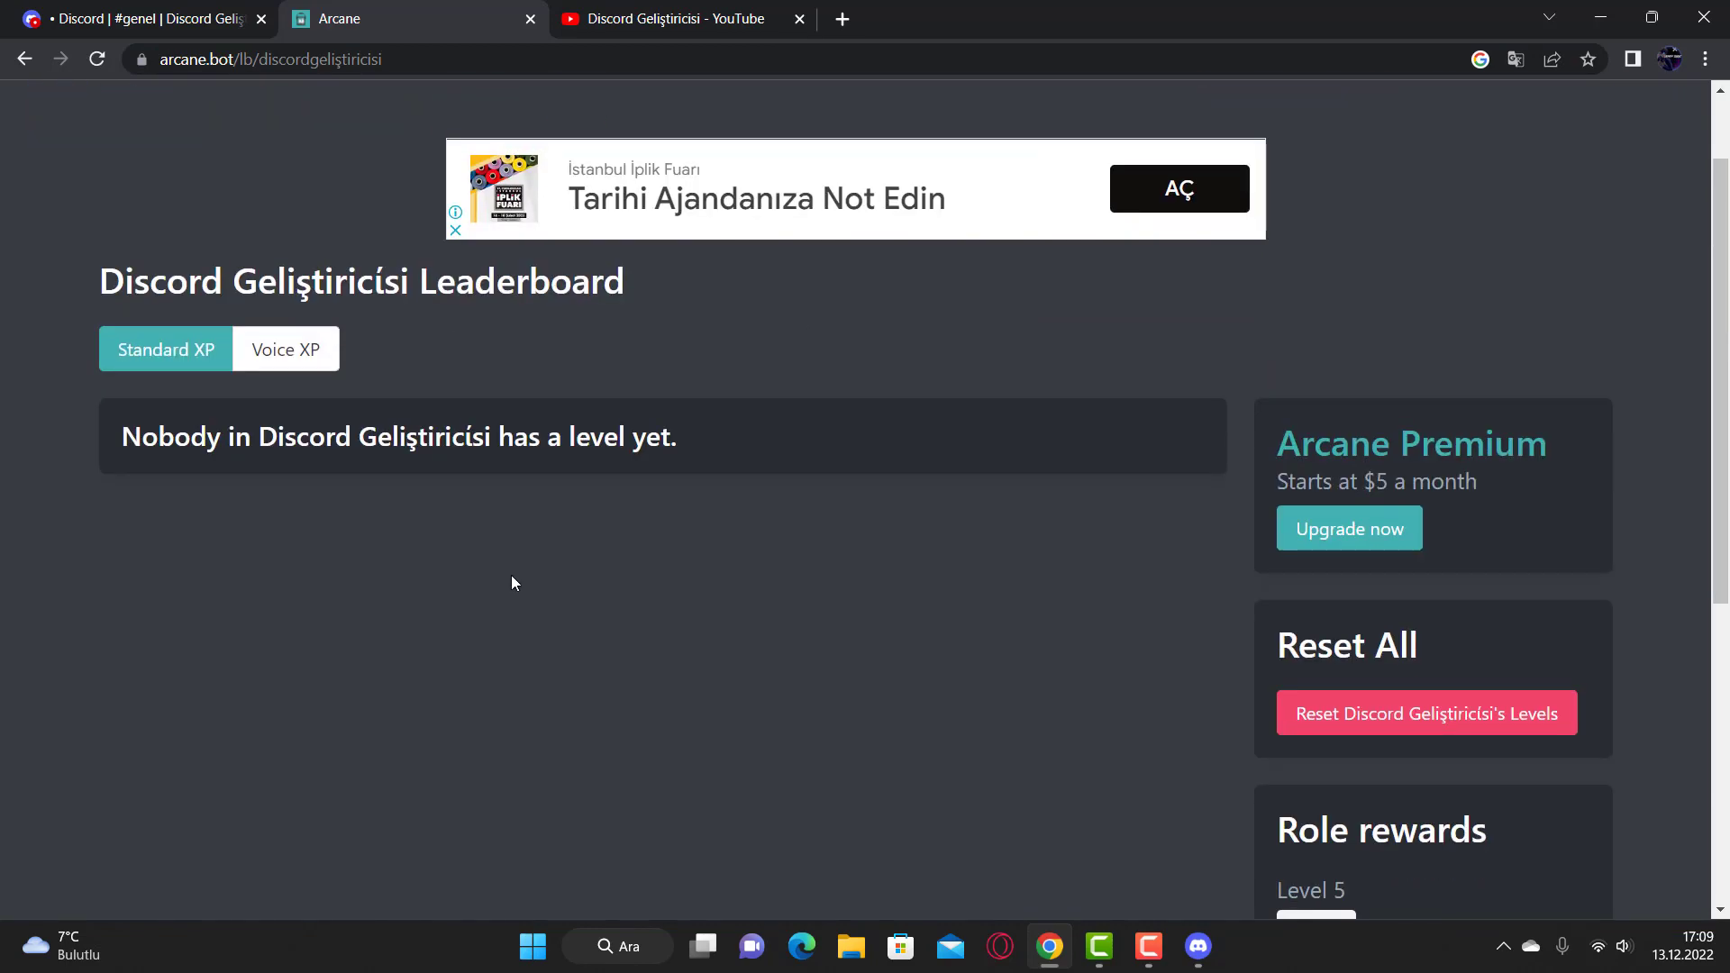
- Post the test message "asdasdasdsads dasd asd" in Discord's #genel channel and review the leaderboard page's Reset All and Role rewards sections
left_click(220, 13)
left_click(379, 18)
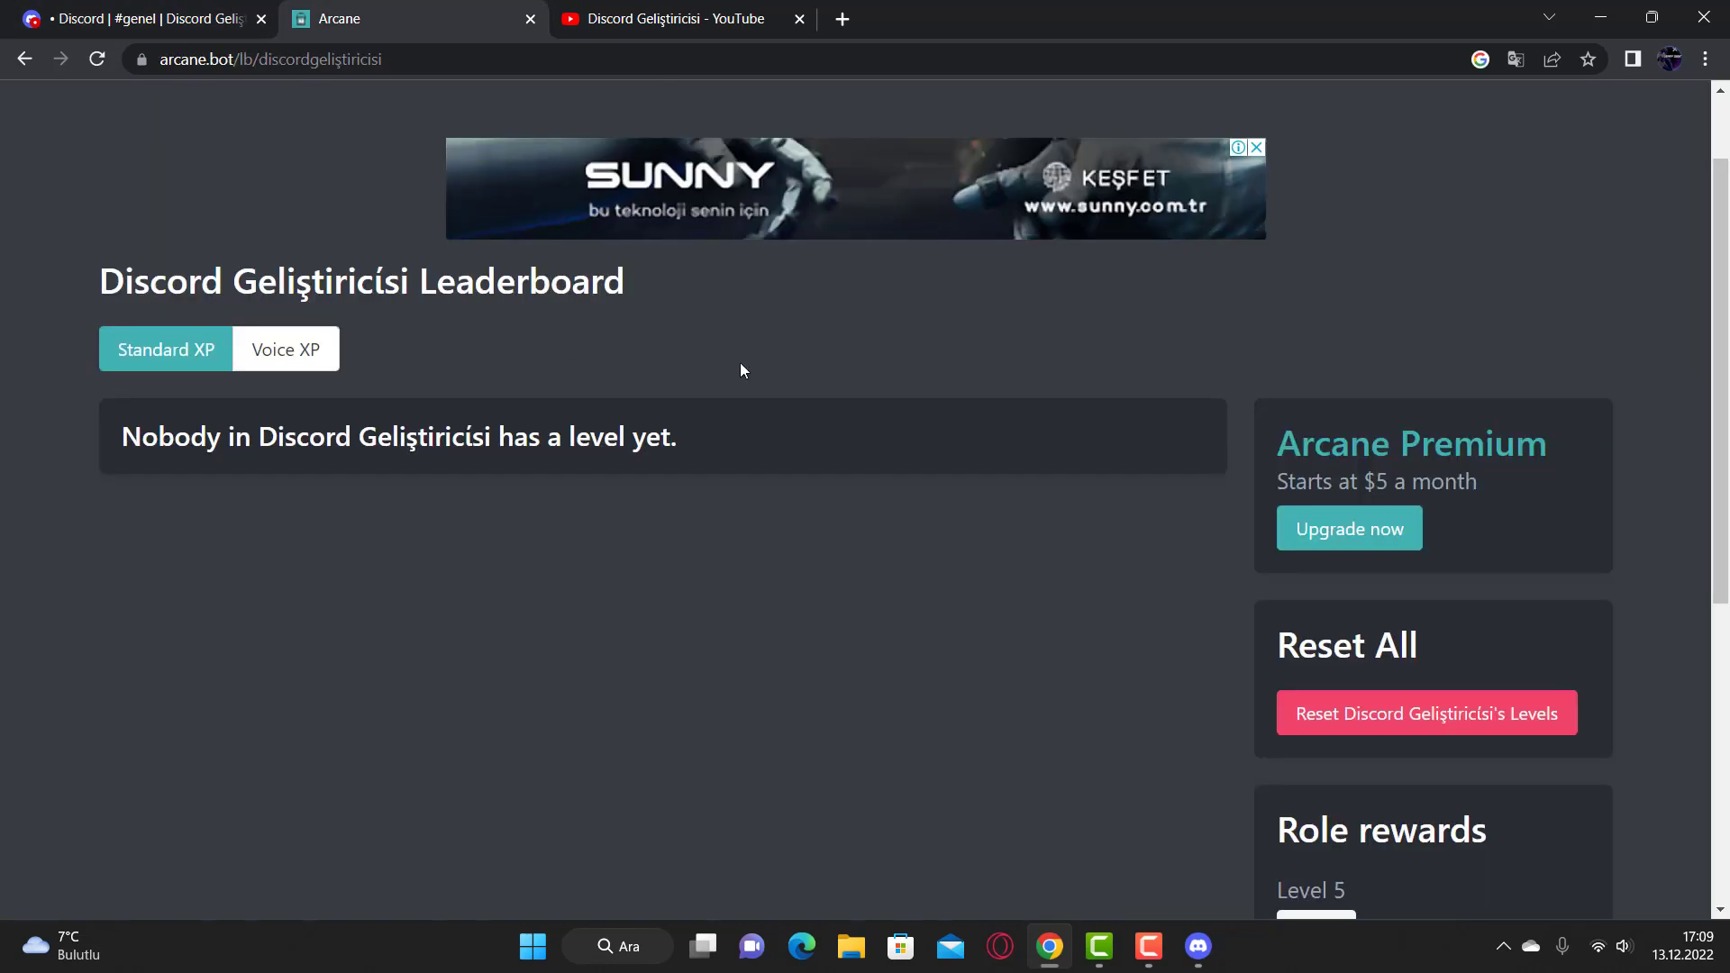
scroll(1009, 554, "down", 1)
scroll(1362, 603, "down", 1)
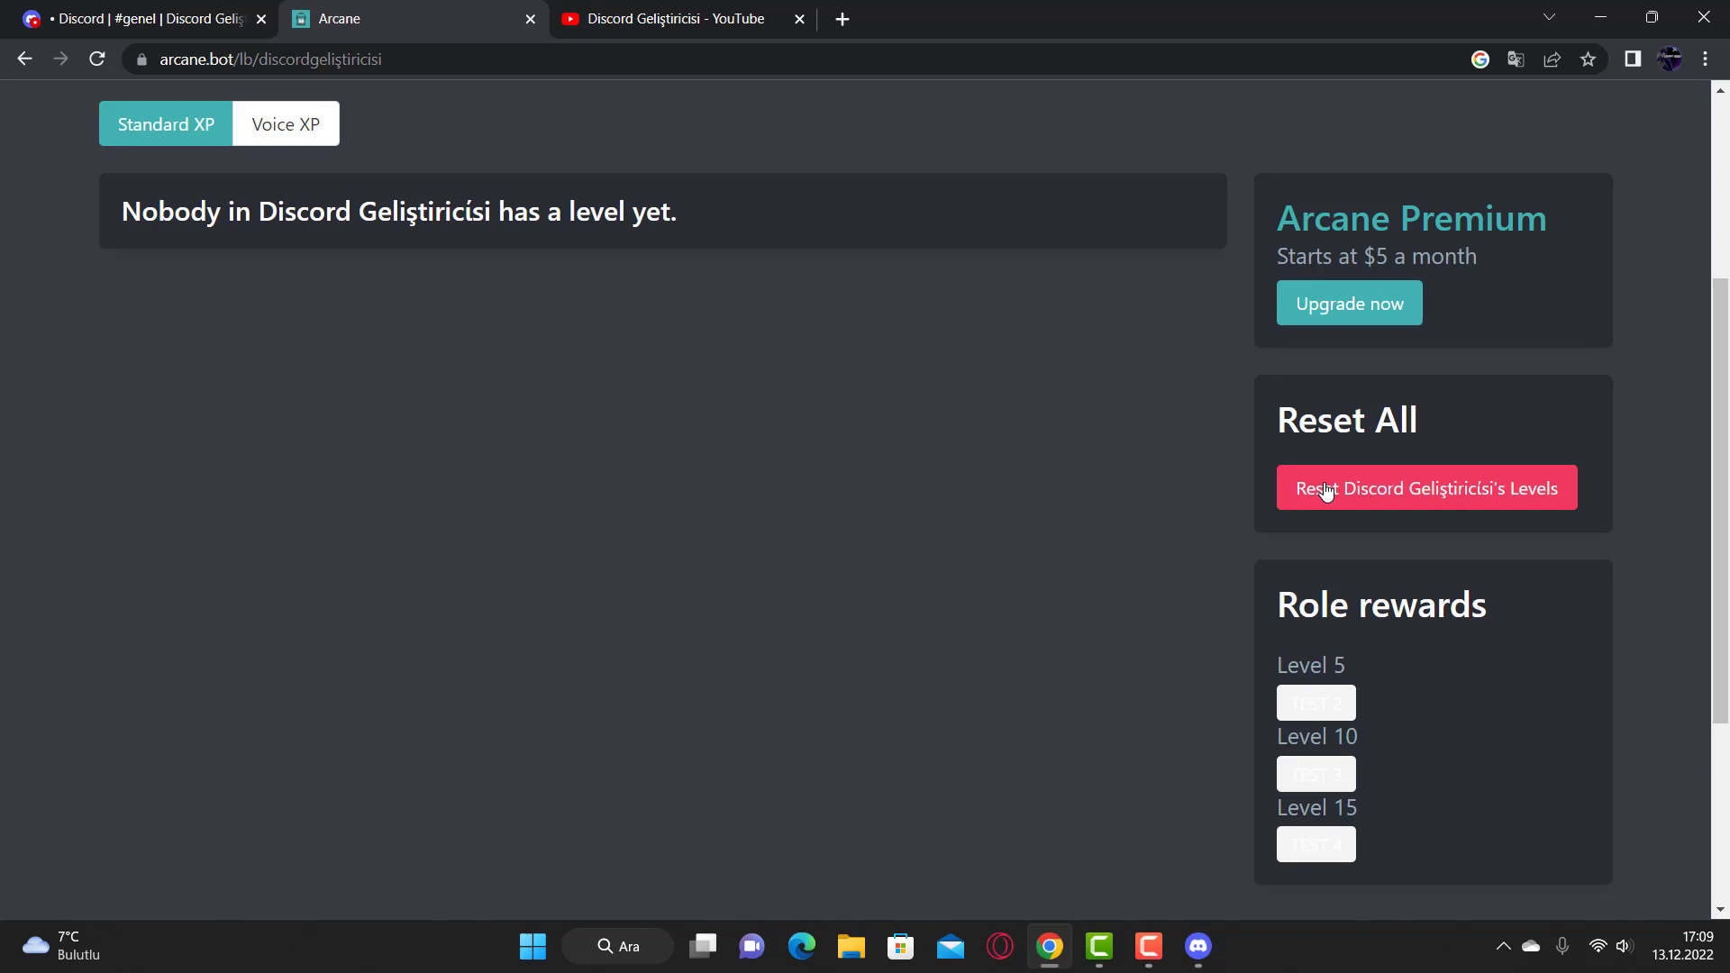
scroll(813, 395, "up", 3)
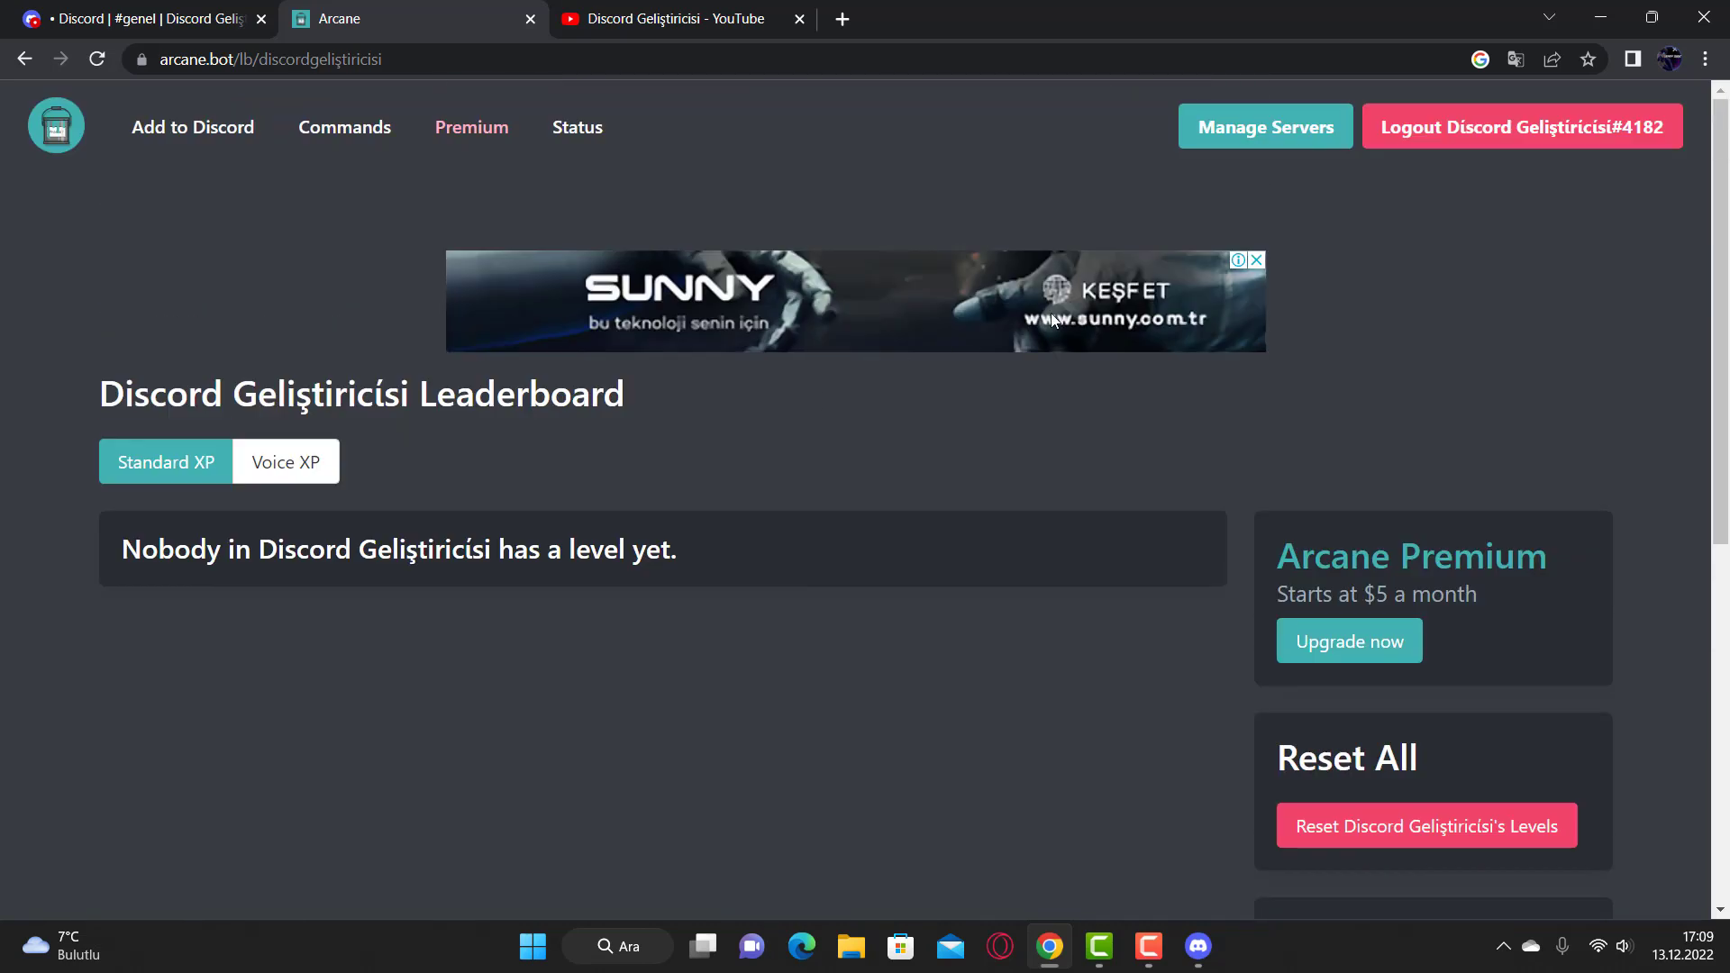
- Look up the xp command's details among Arcane's Leveling commands and translate the page into Turkish
left_click(351, 136)
scroll(630, 270, "down", 6)
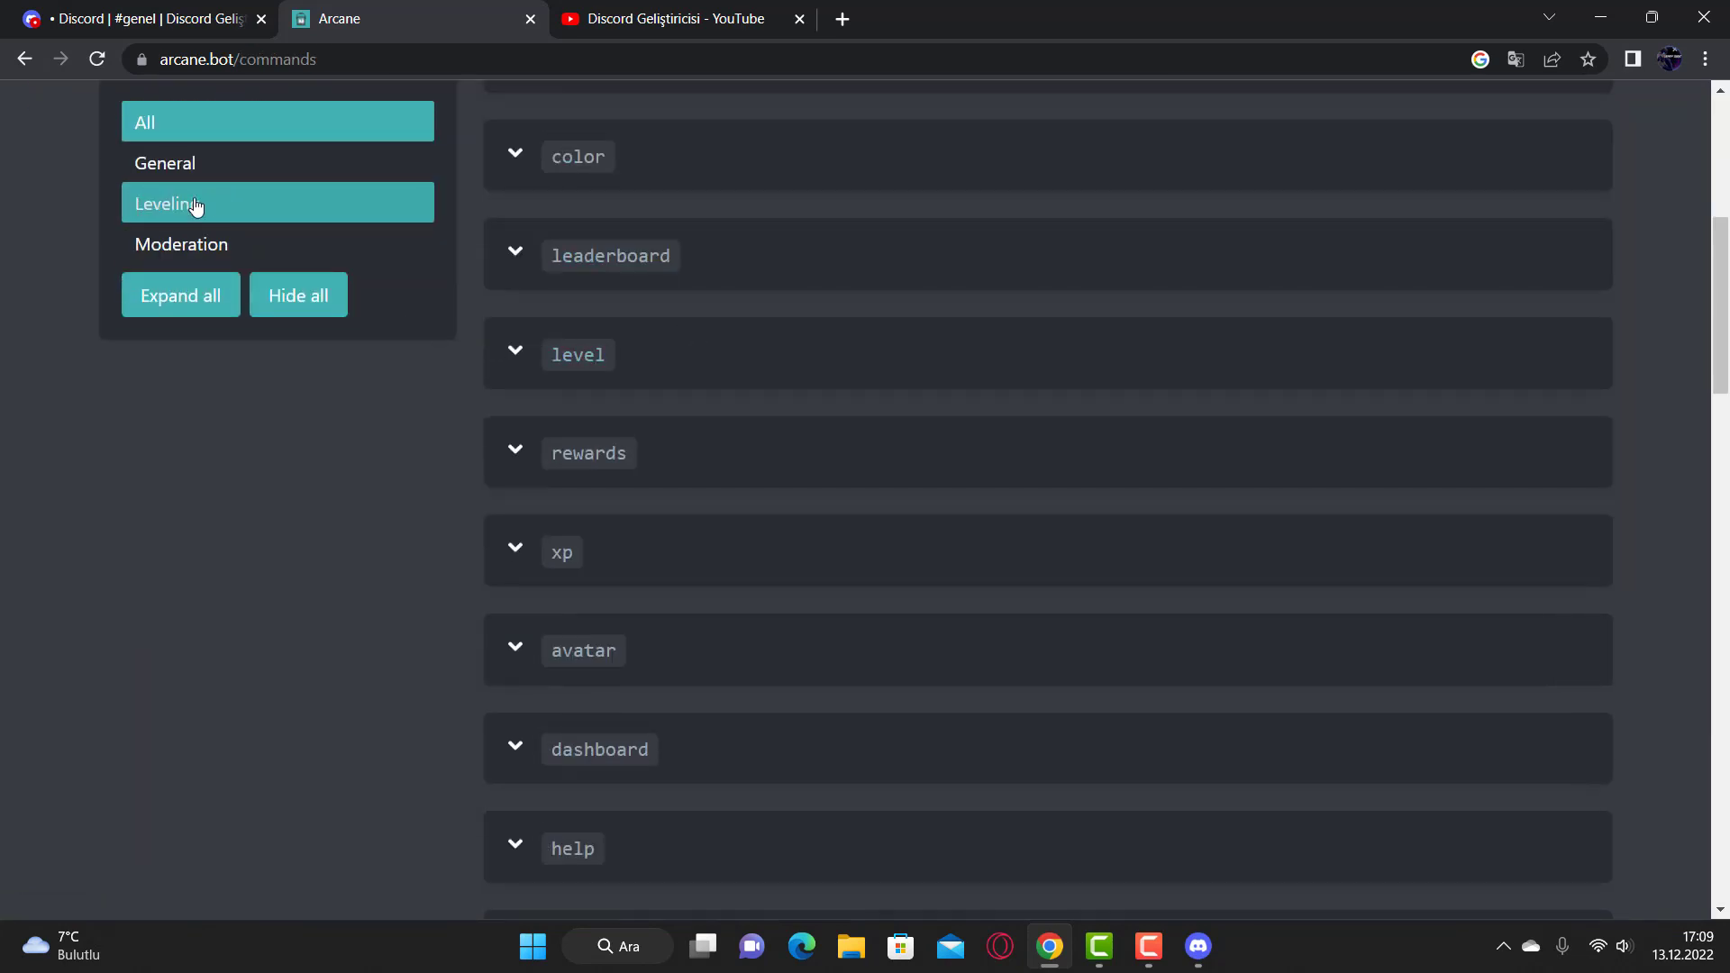
left_click(196, 207)
scroll(680, 753, "up", 2)
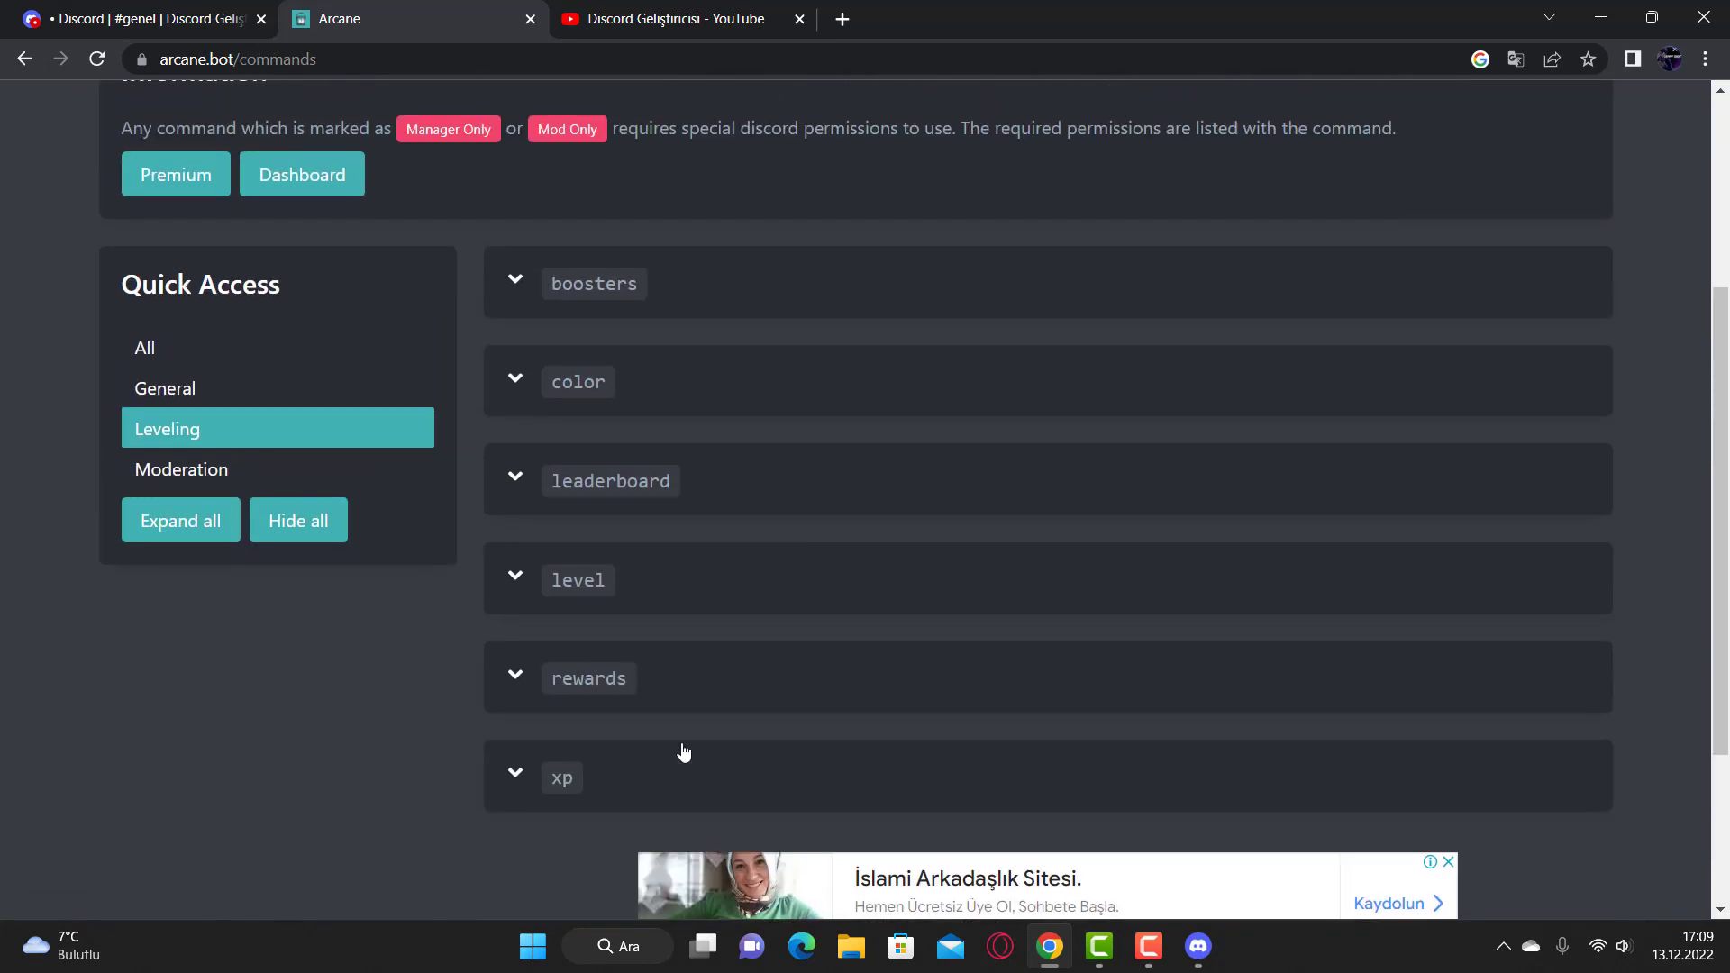
left_click(671, 775)
scroll(671, 775, "down", 5)
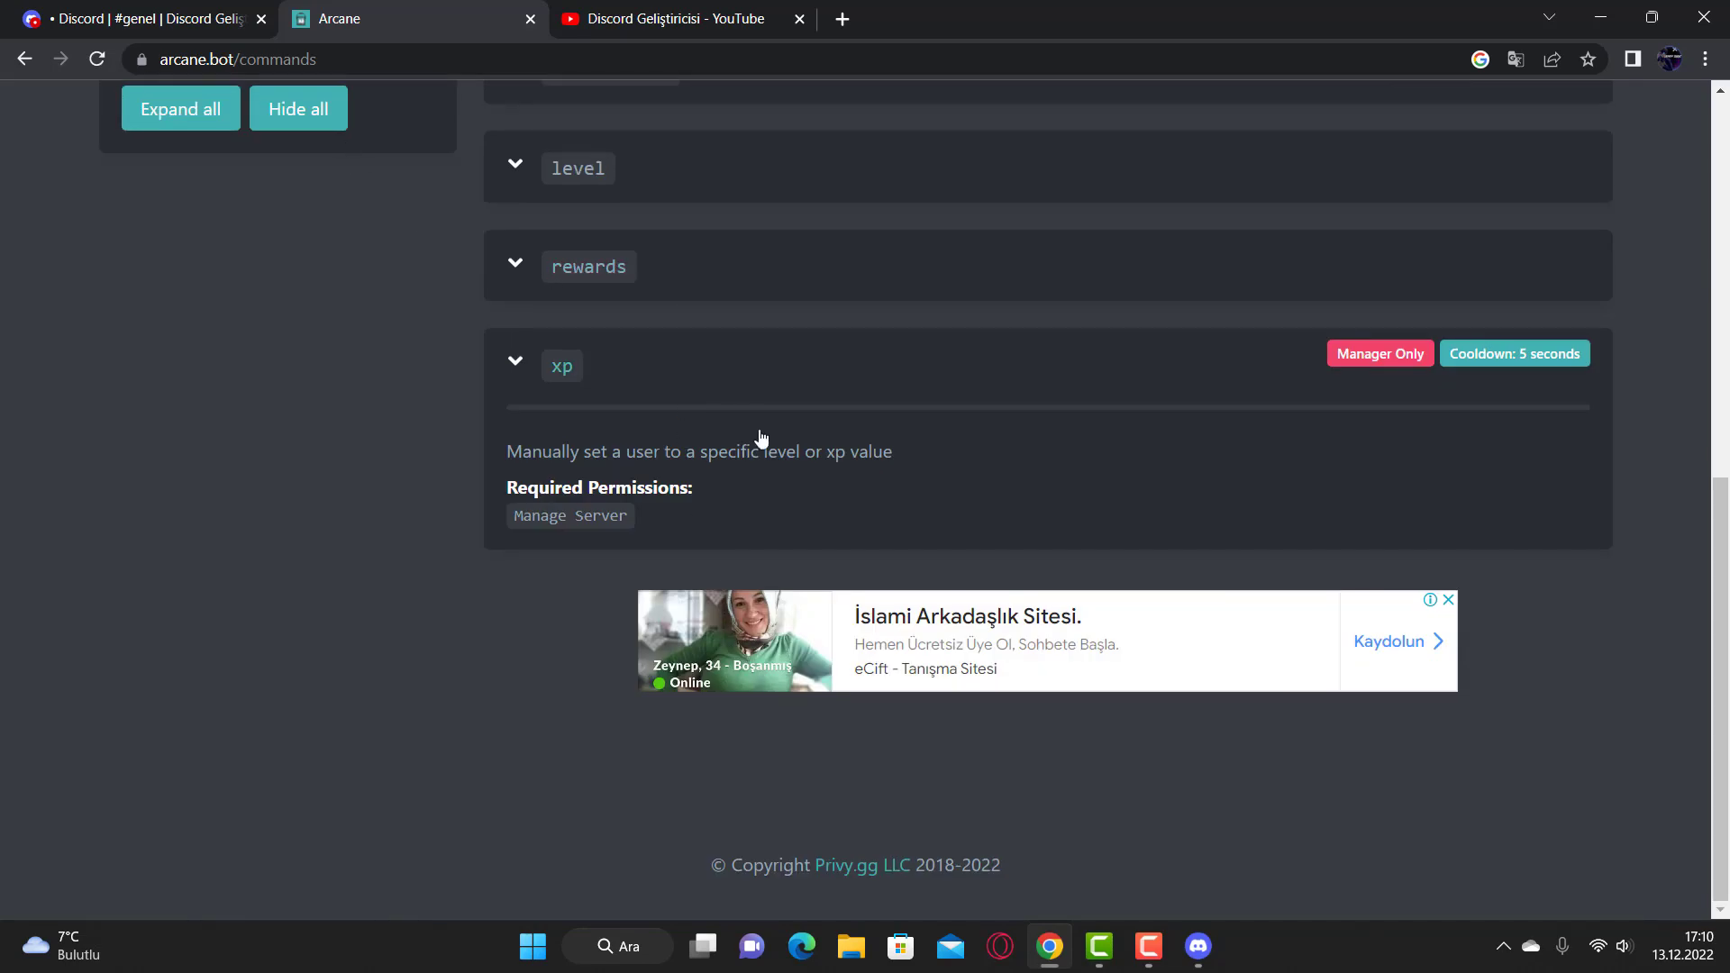
right_click(313, 402)
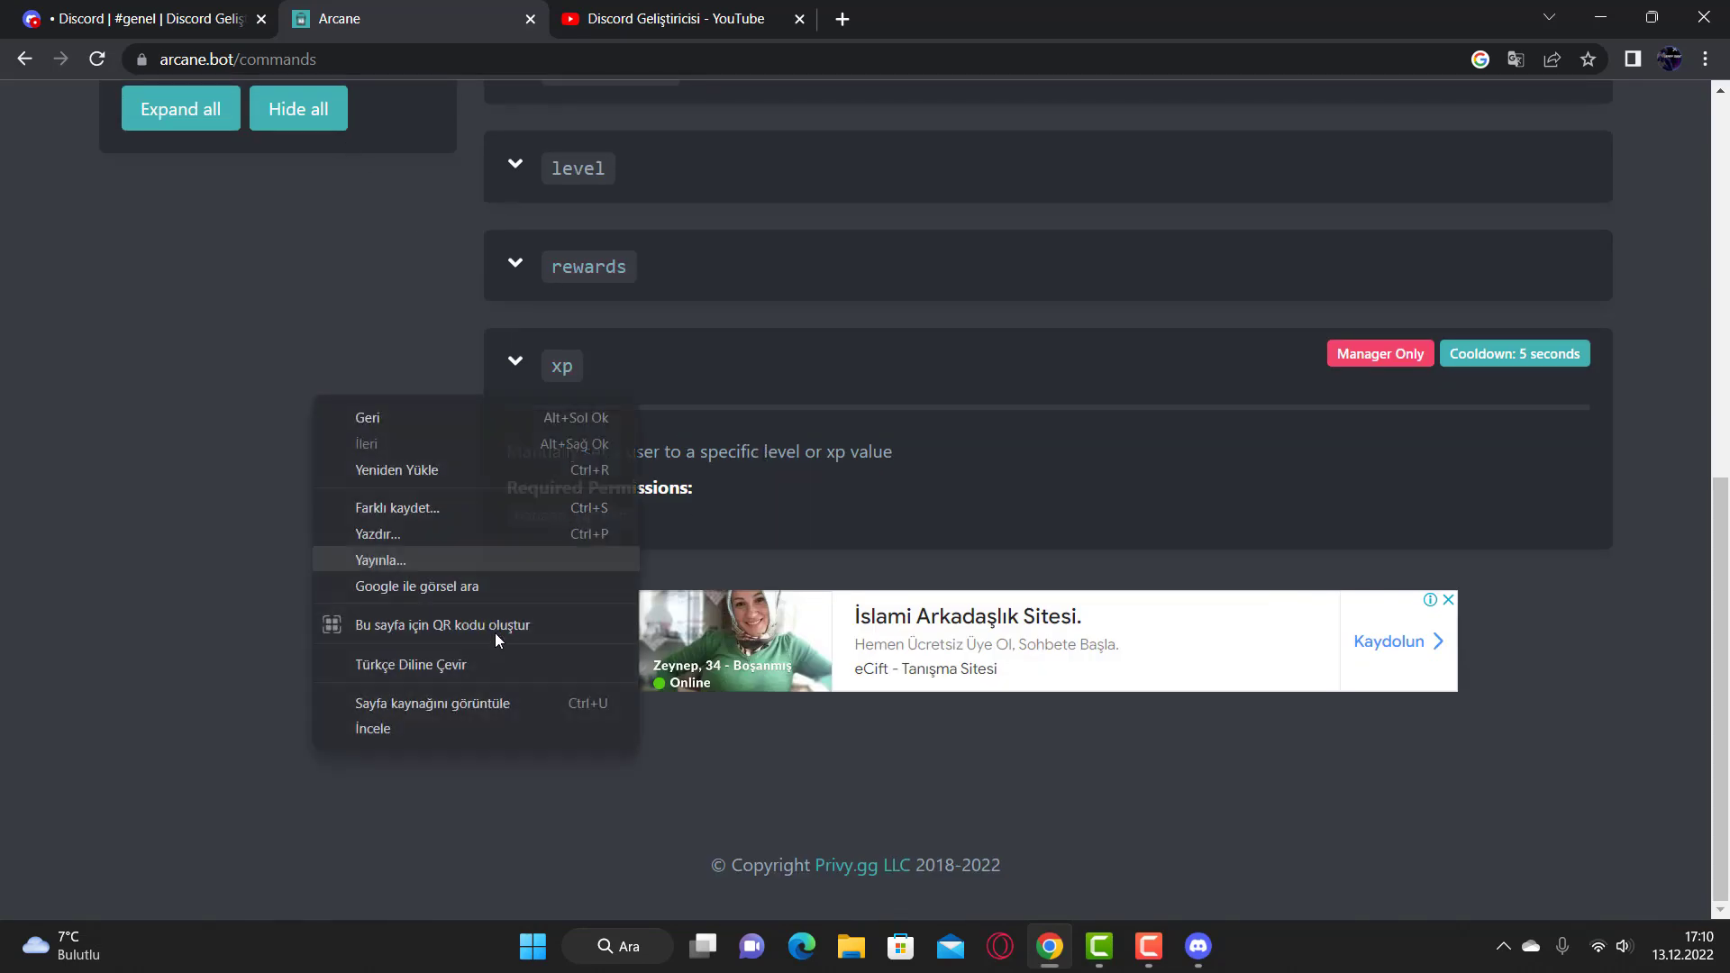
left_click(501, 664)
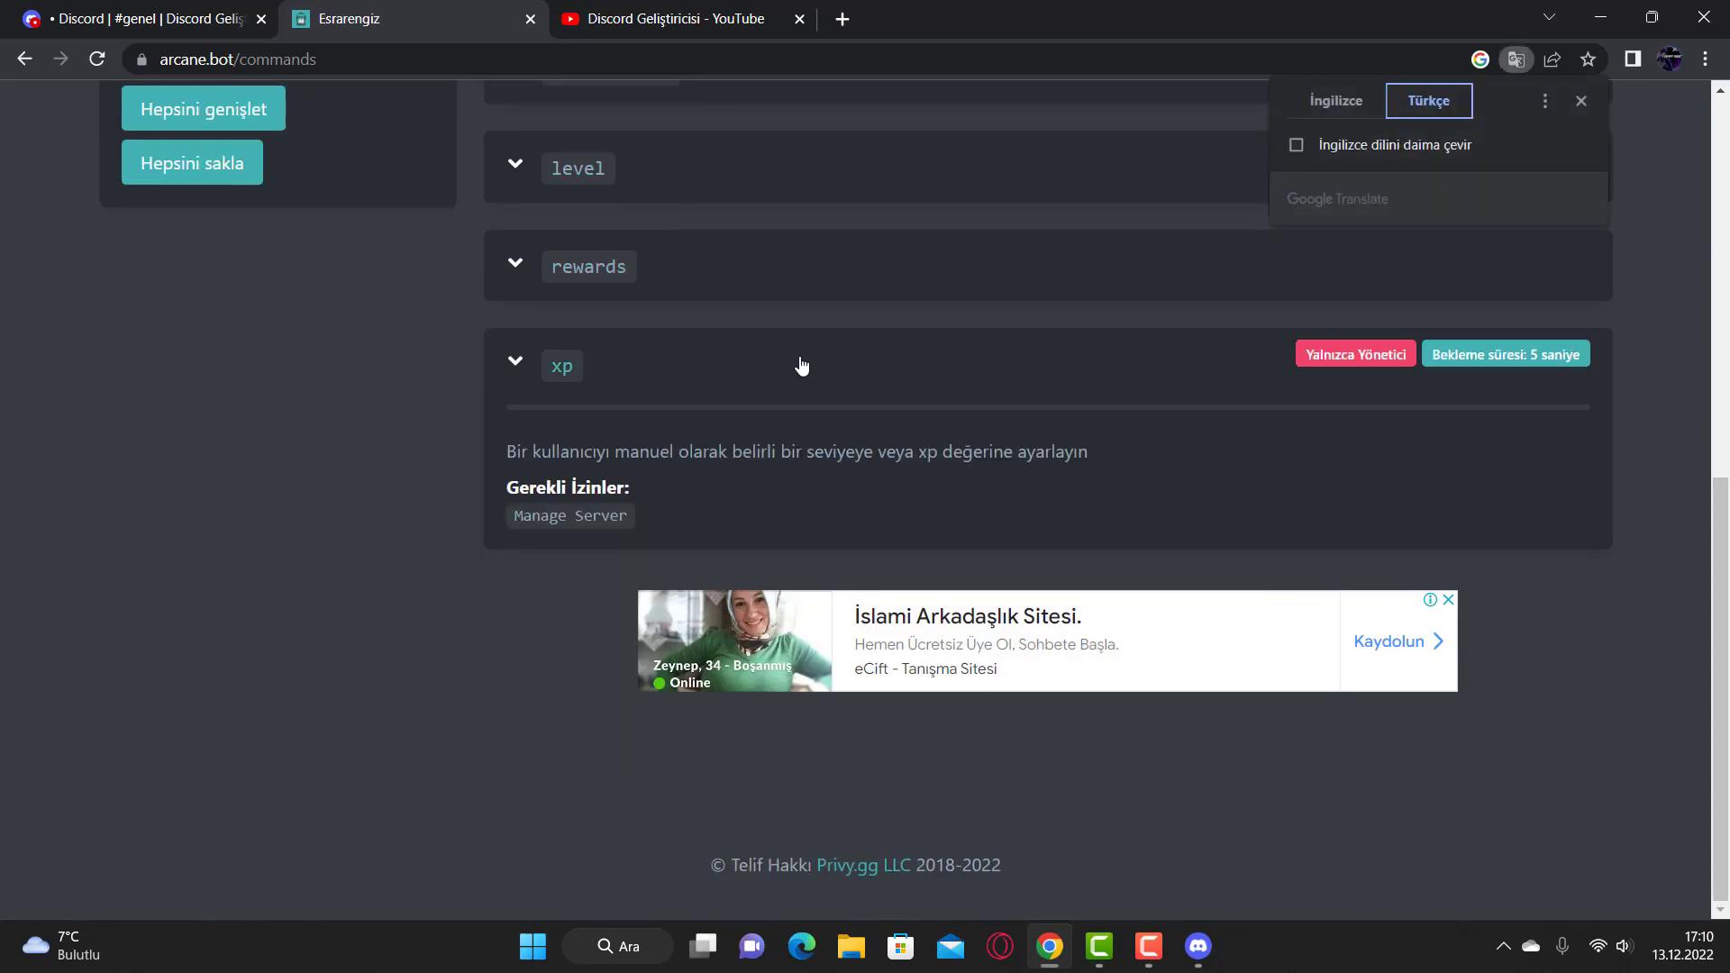
- Switch to Discord and run /xp add in the #genel channel to give the server owner's account 10000 XP
left_click(122, 18)
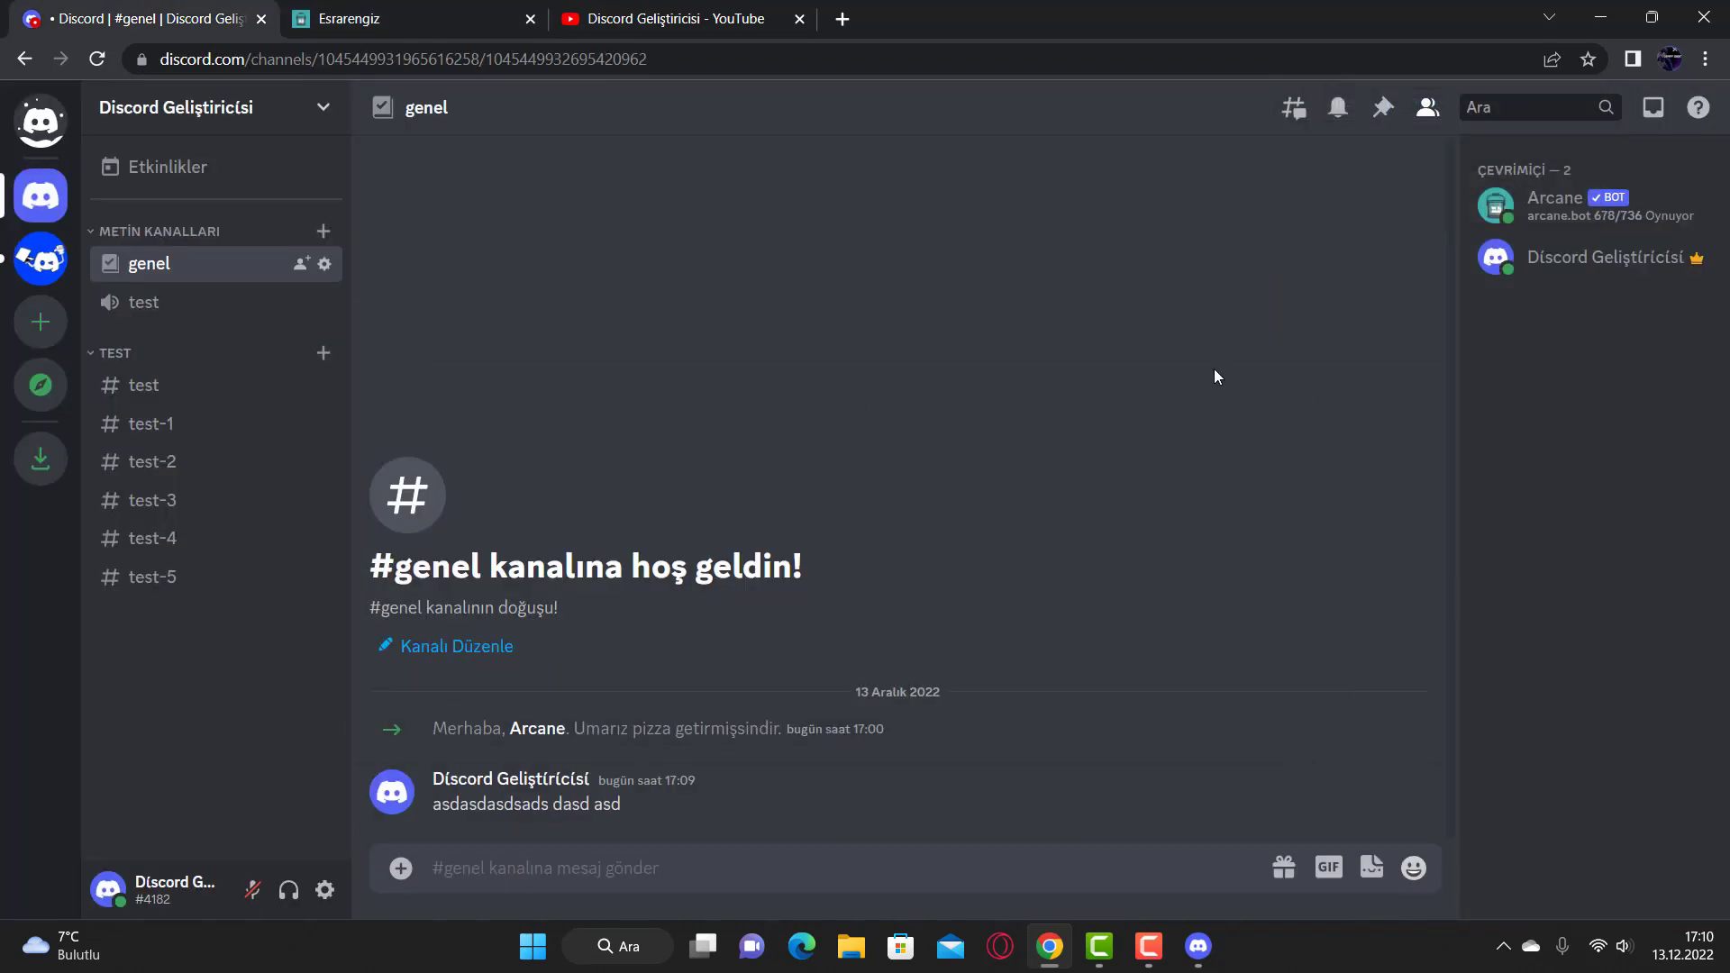
type("/xp")
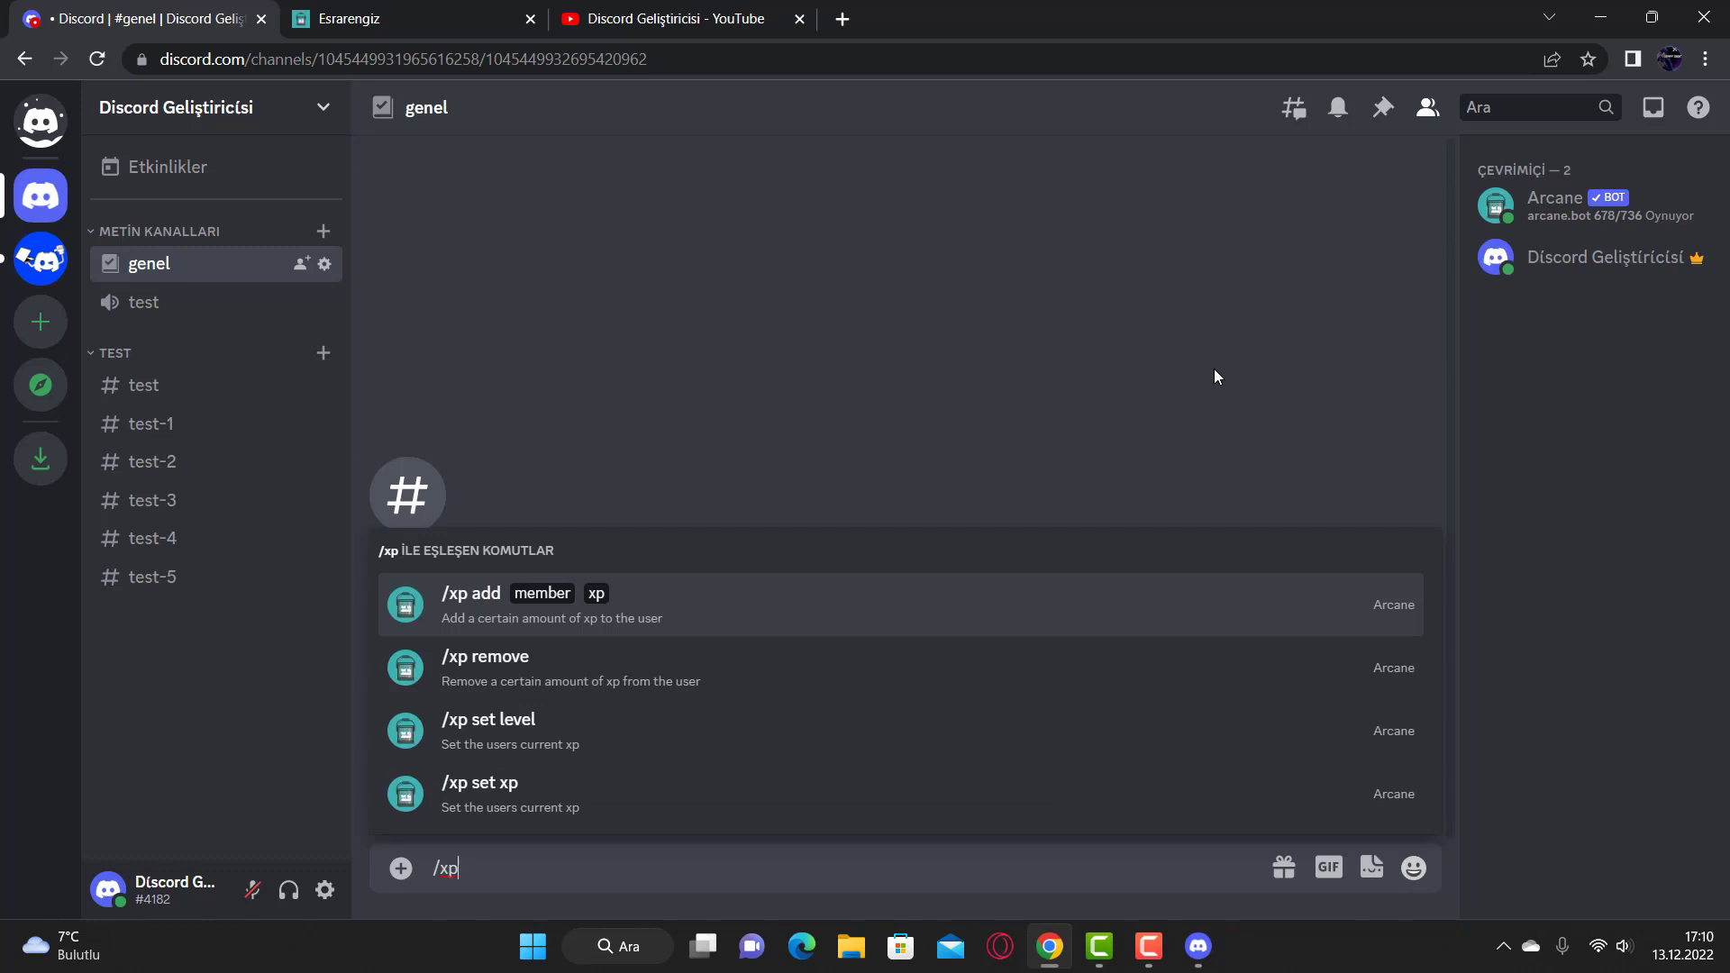
key("Down")
key("Up")
key("Return")
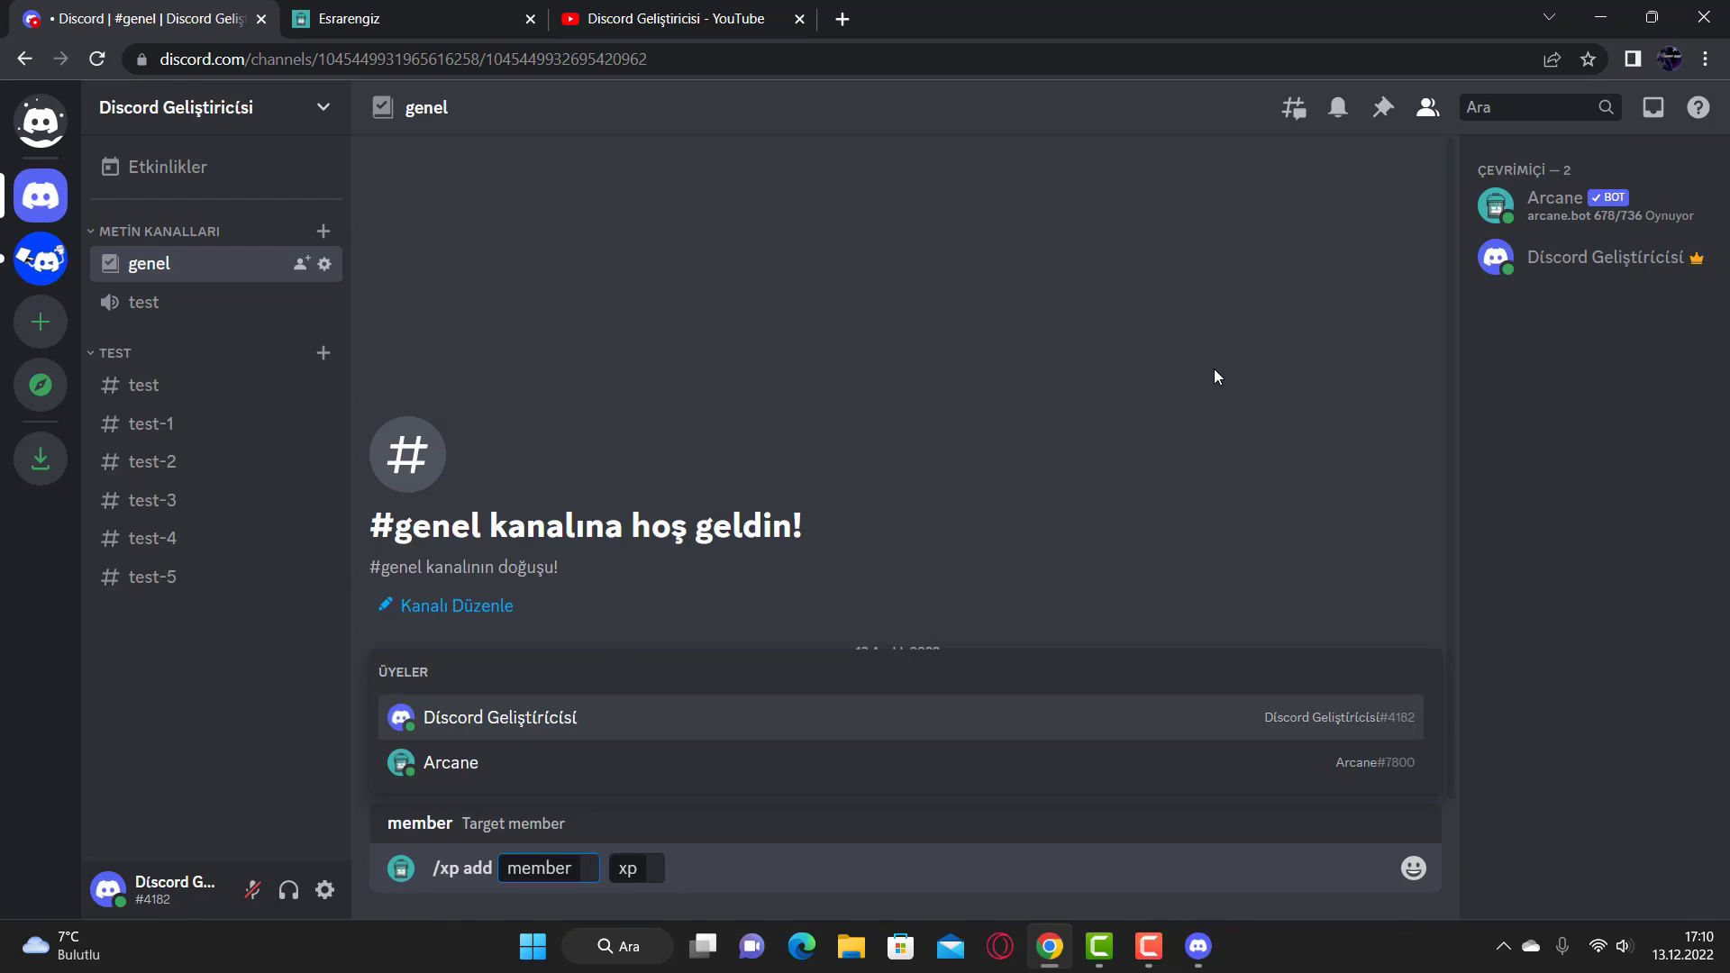
key("Return")
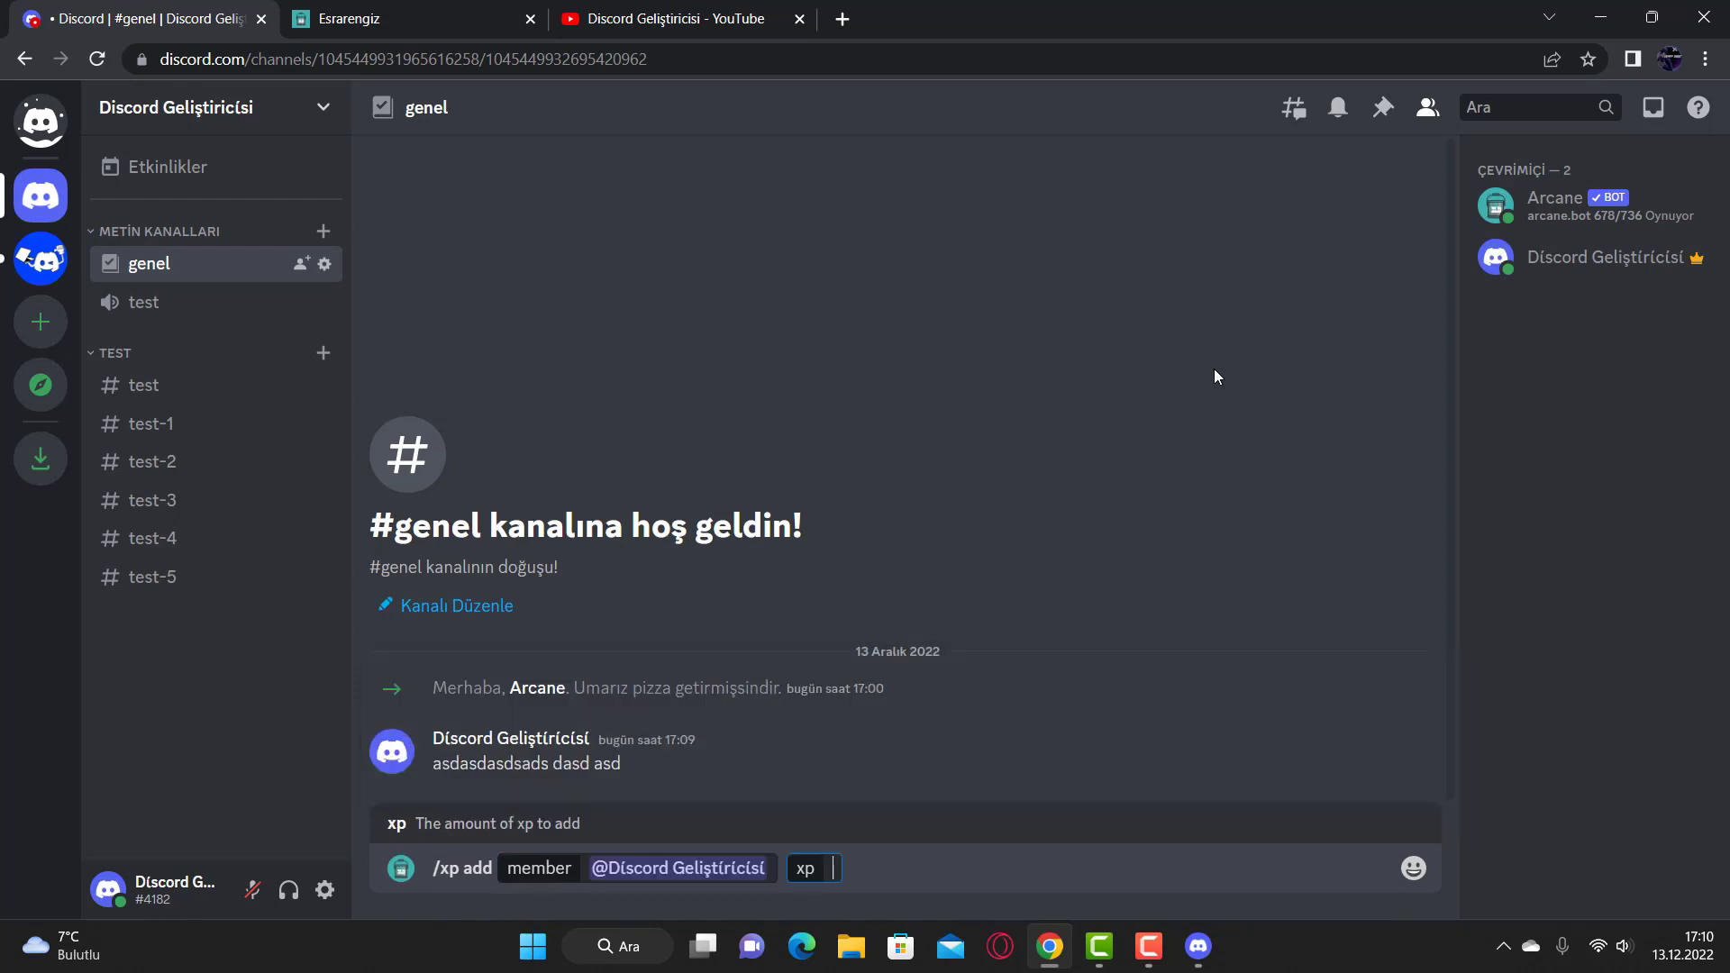
type("10000")
key("Return")
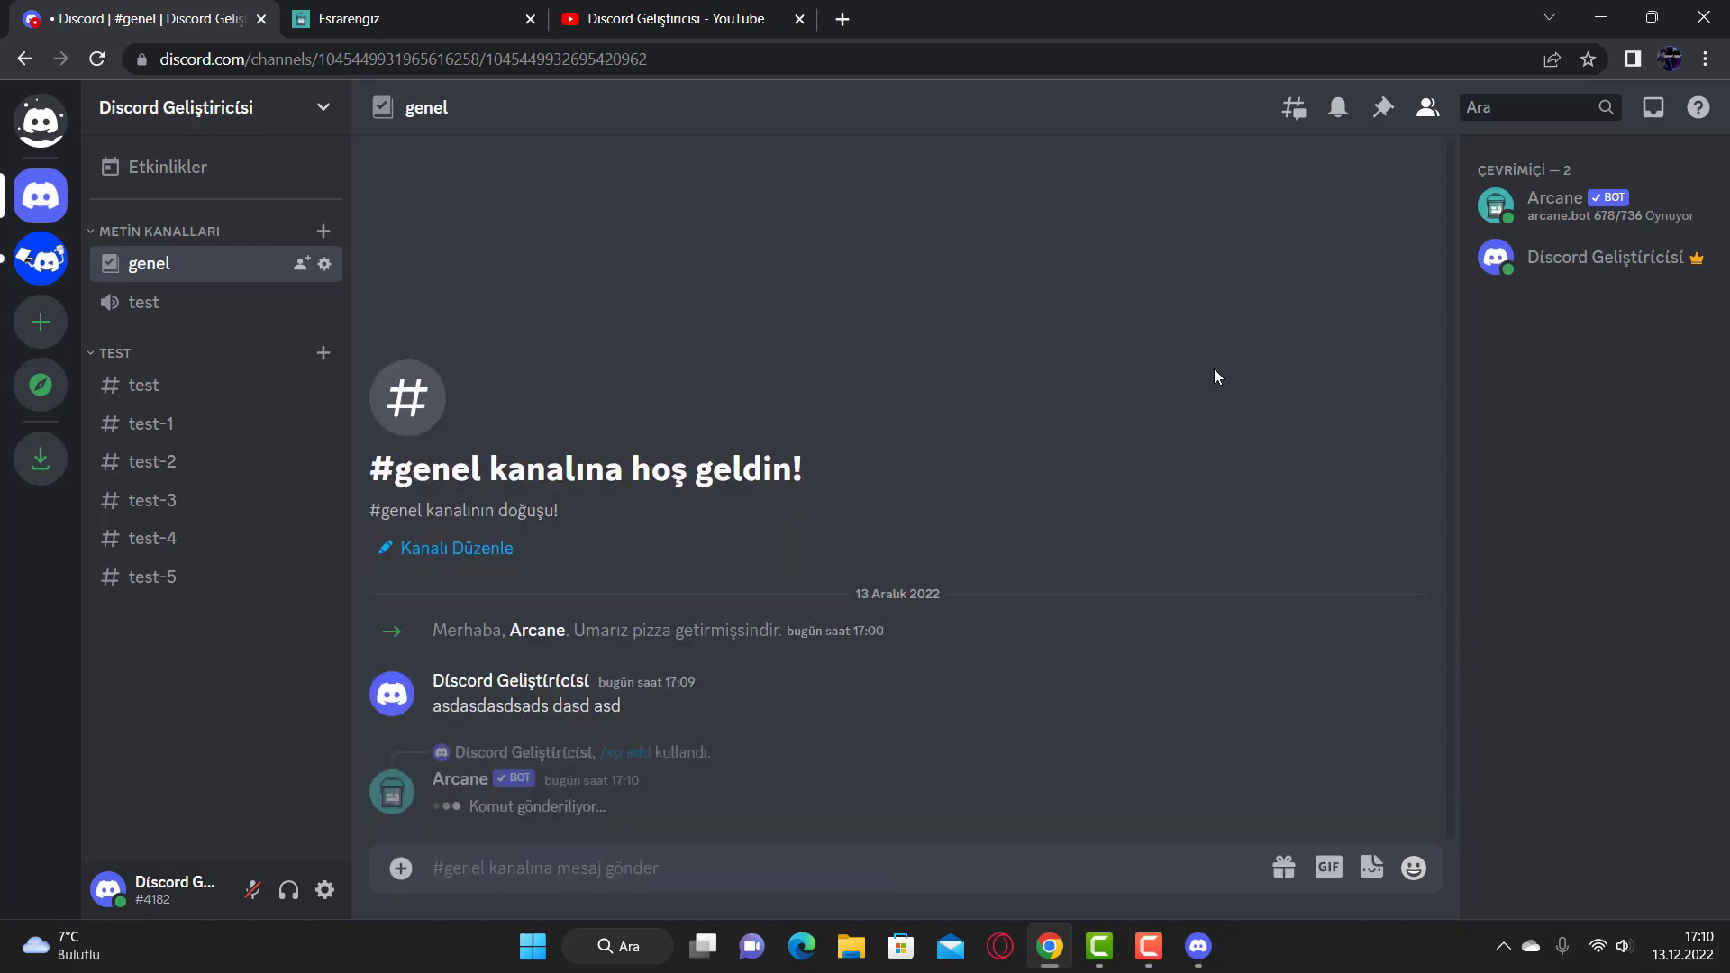